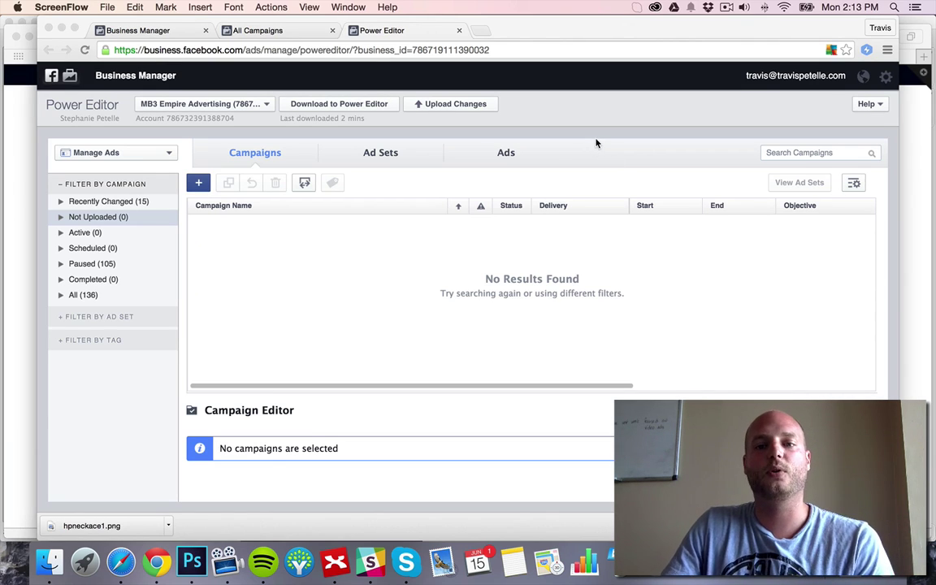
Switch to the Ads list and start creating a new ad
click(497, 153)
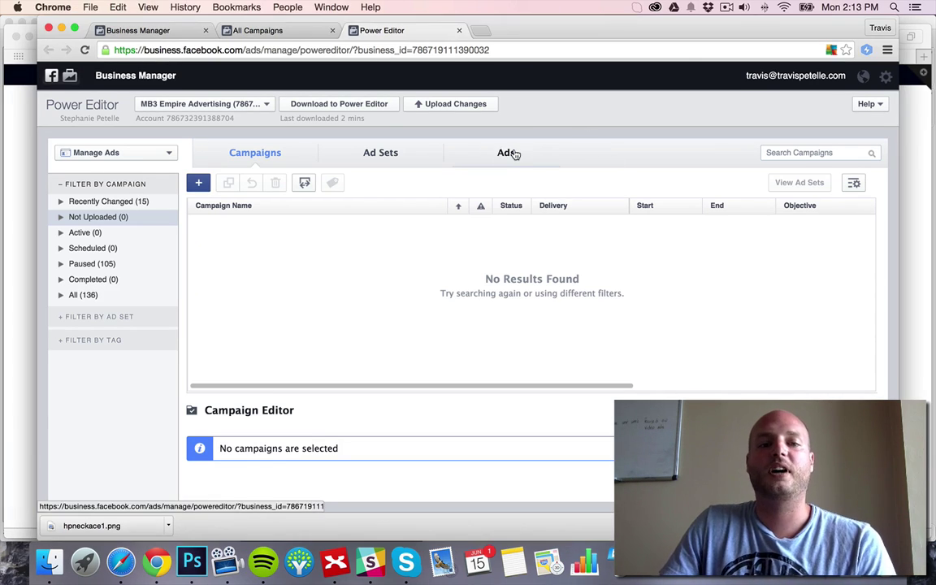
click(199, 182)
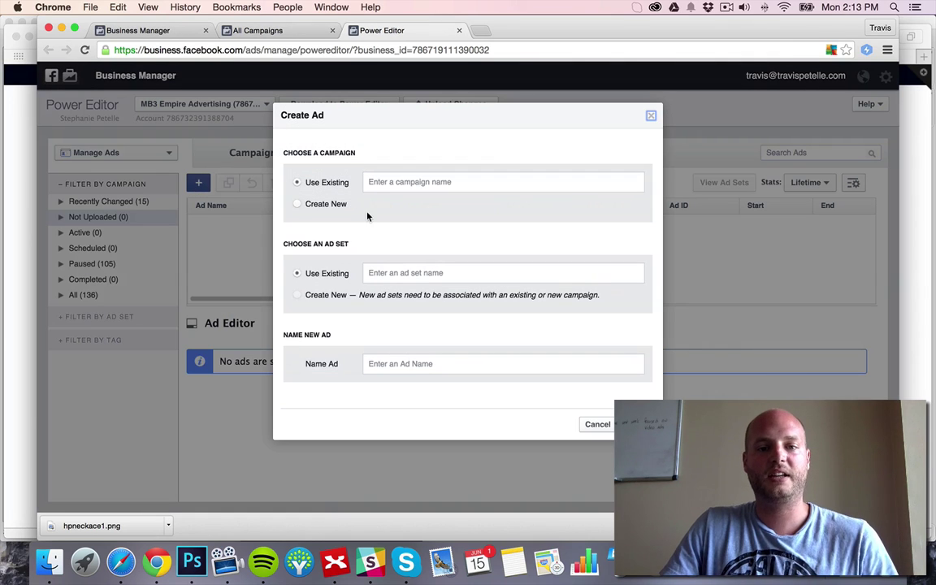
Create a new 'HP - Multiple Product' campaign with the Website Conversions objective
click(346, 209)
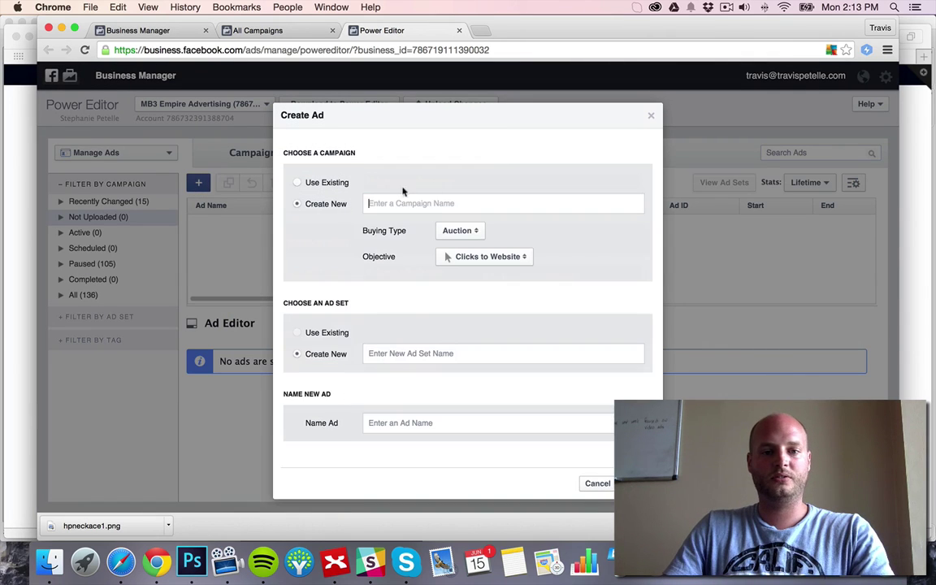
click(446, 202)
text(HP - M)
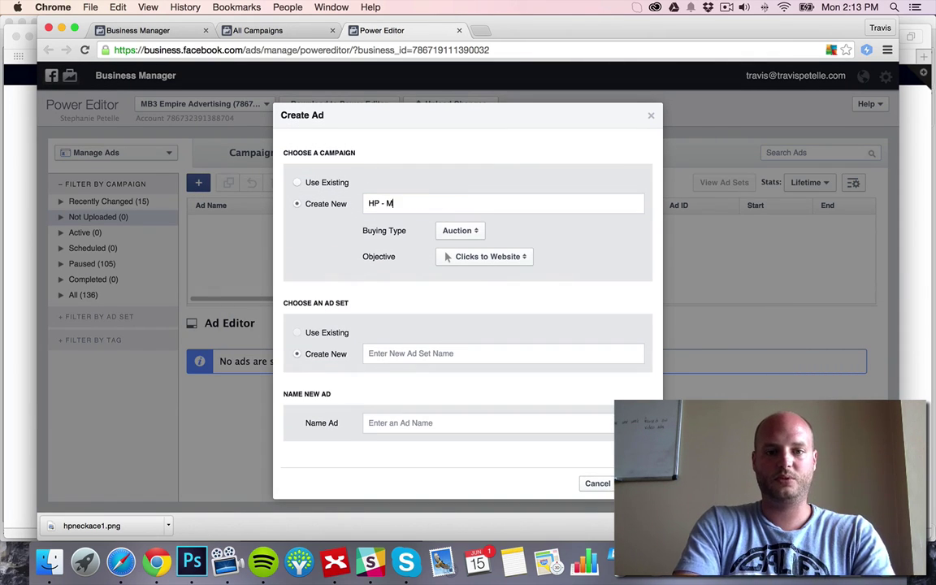
text(ultip Produ)
key(BackSpace)
key(BackSpace)
key(BackSpace)
key(BackSpace)
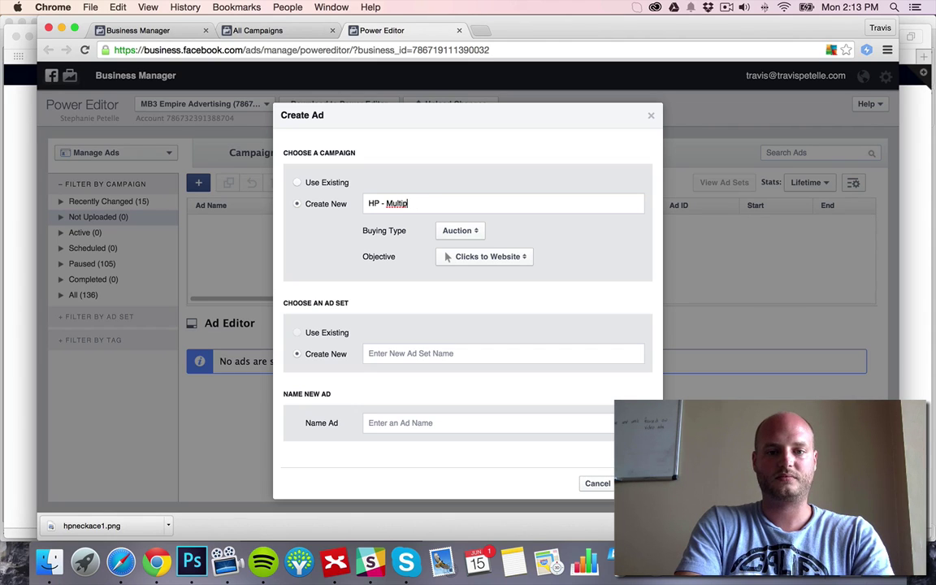
text(Product)
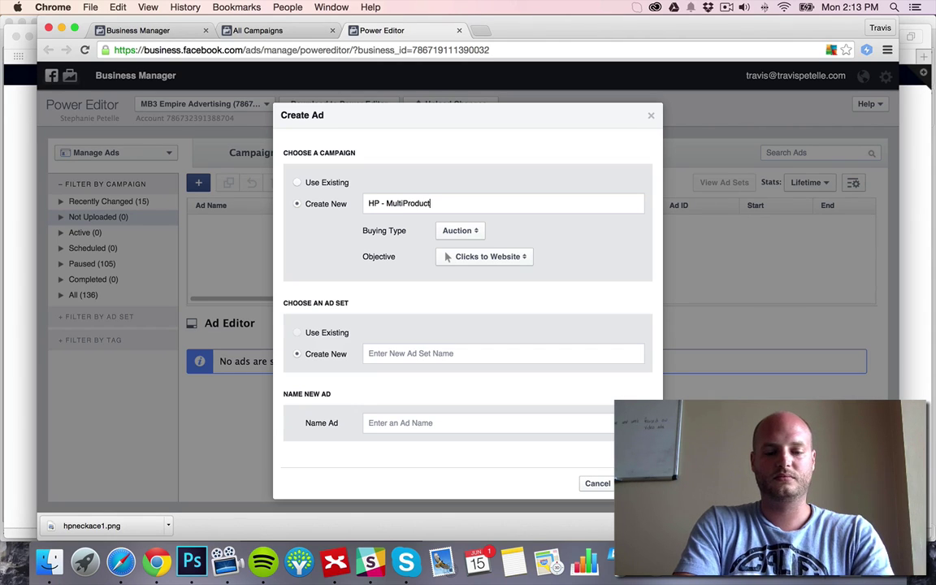
text( - 5 Products - WC)
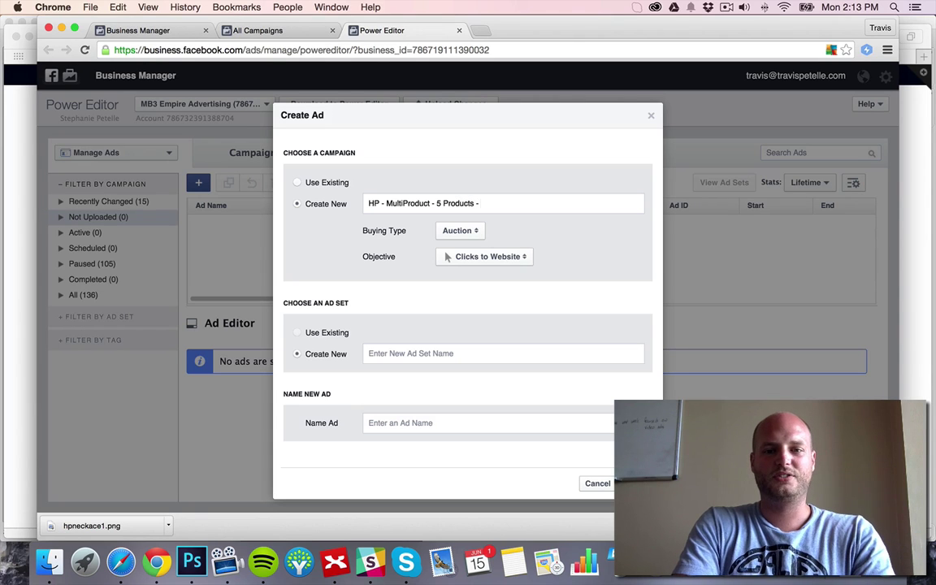
click(501, 258)
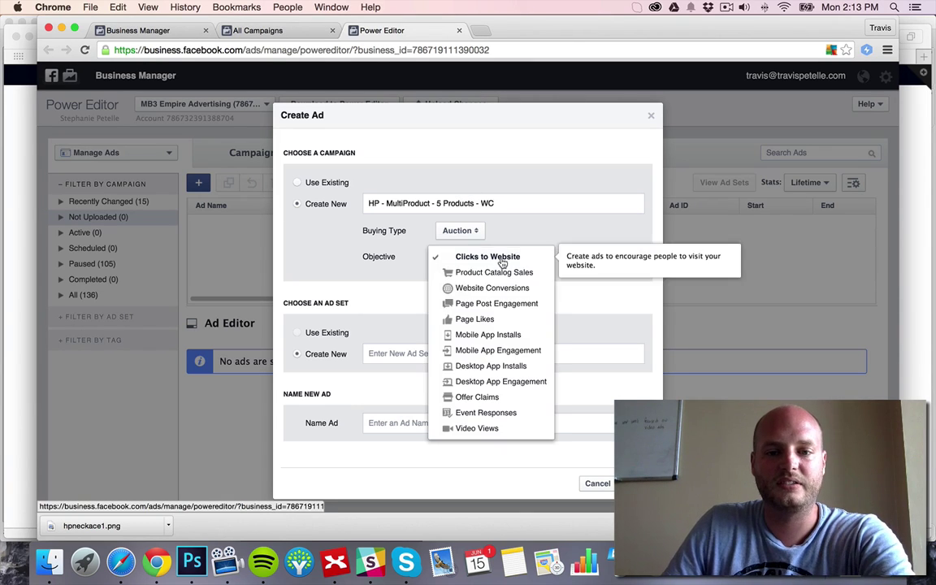
click(480, 289)
Name the new ad set 'US - W - 18-30 - Harry Potter - Mobile Only' and use the Twin Turtle Tees pixel
click(390, 353)
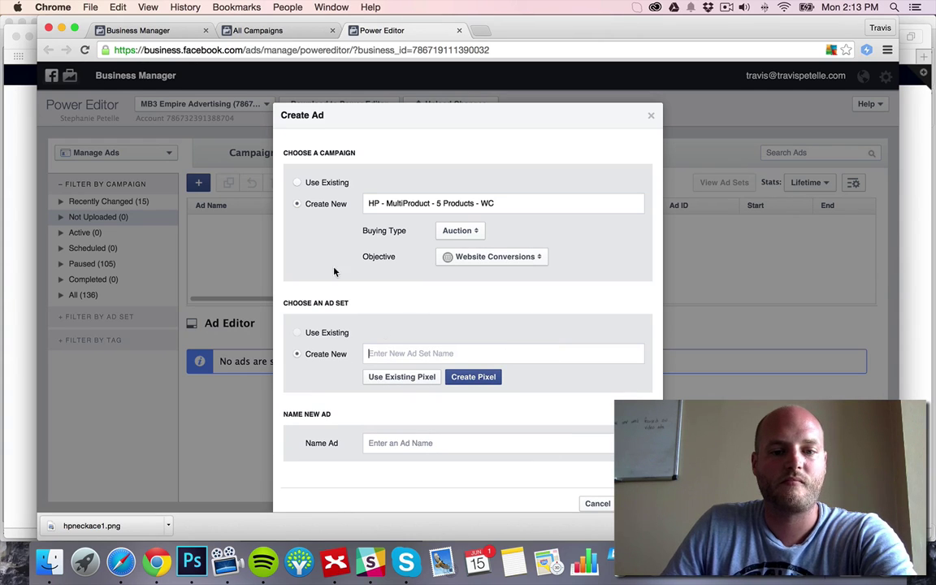
text(US -)
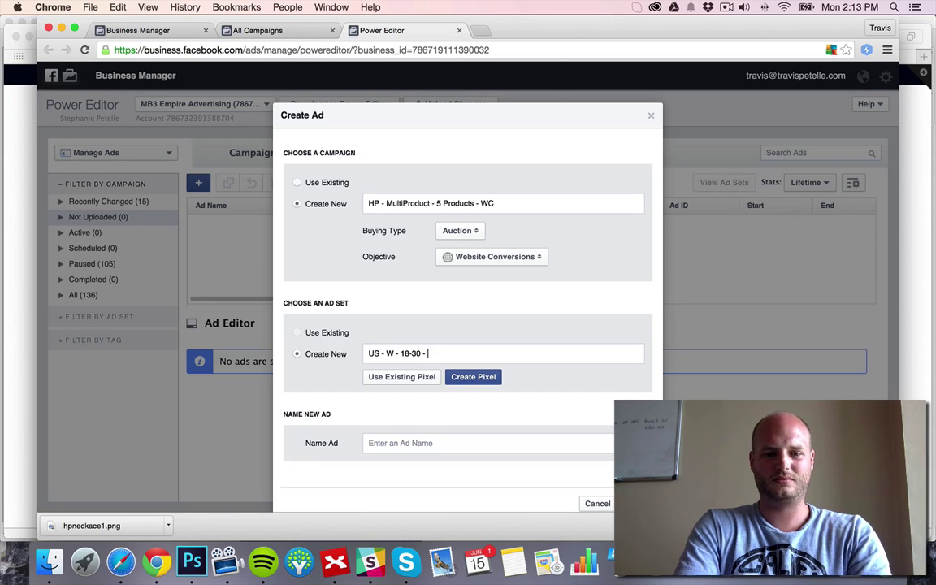
text(W - 18-30 - H)
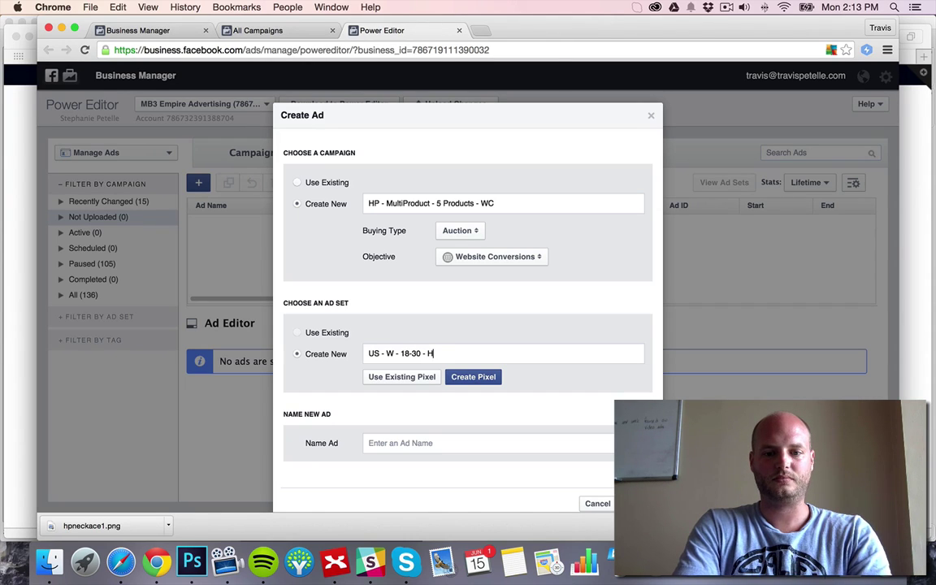
text(arry Potter)
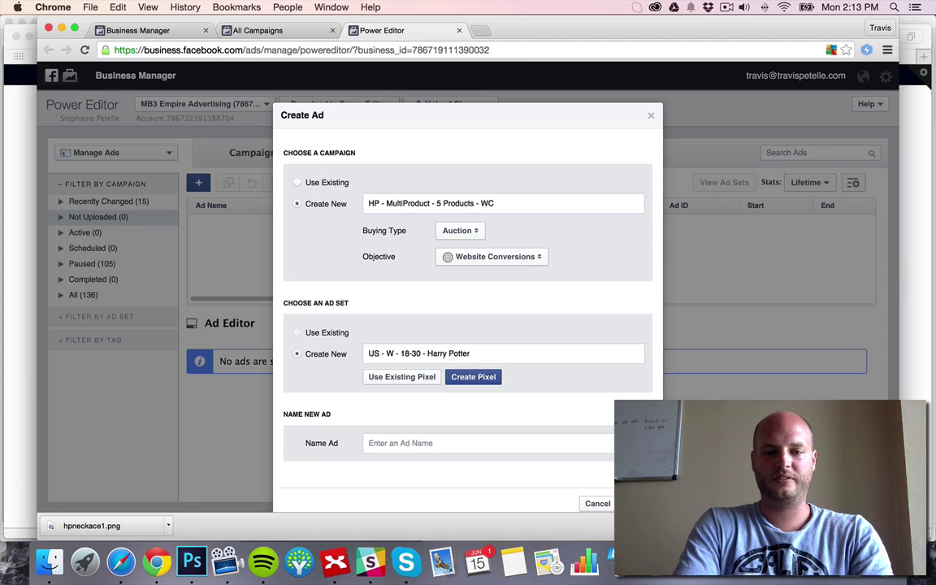
text( - Mobile Only)
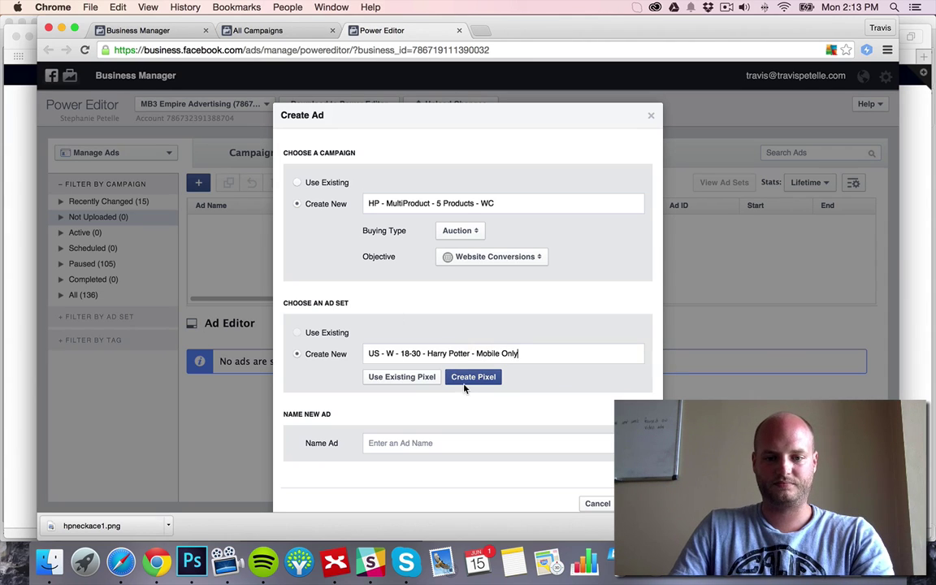
click(416, 377)
text(tw)
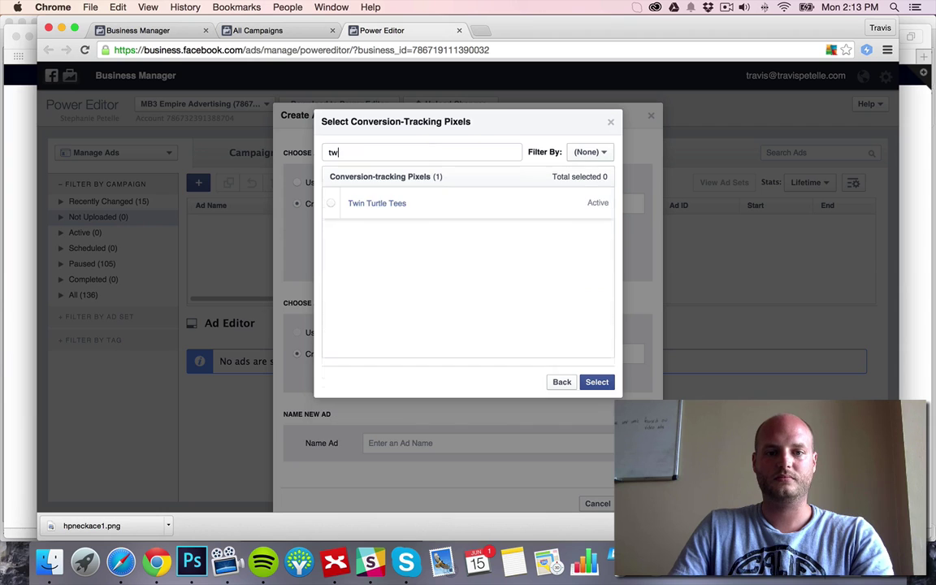
click(345, 208)
click(600, 385)
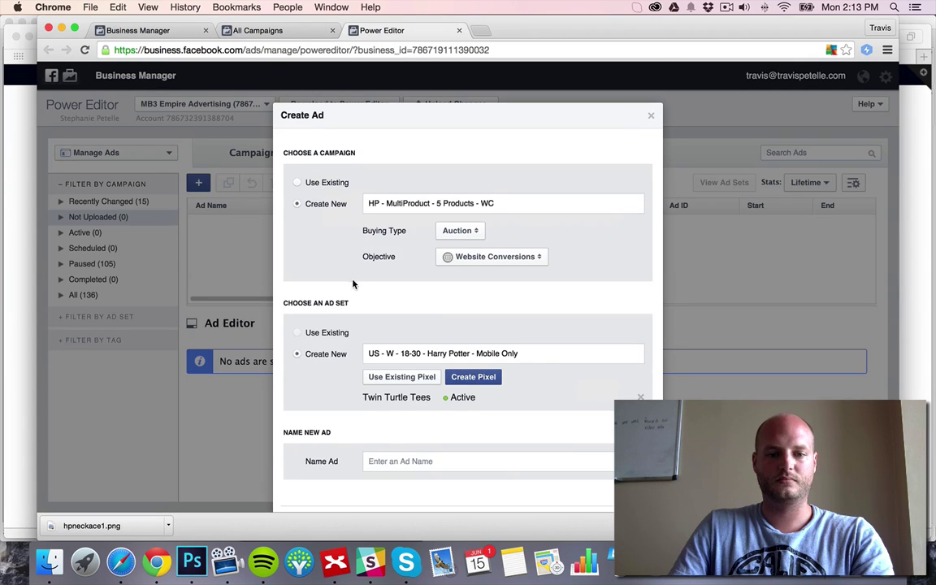
Name the ad fan pic1 and create it
scroll(352, 283, down, 2)
click(412, 410)
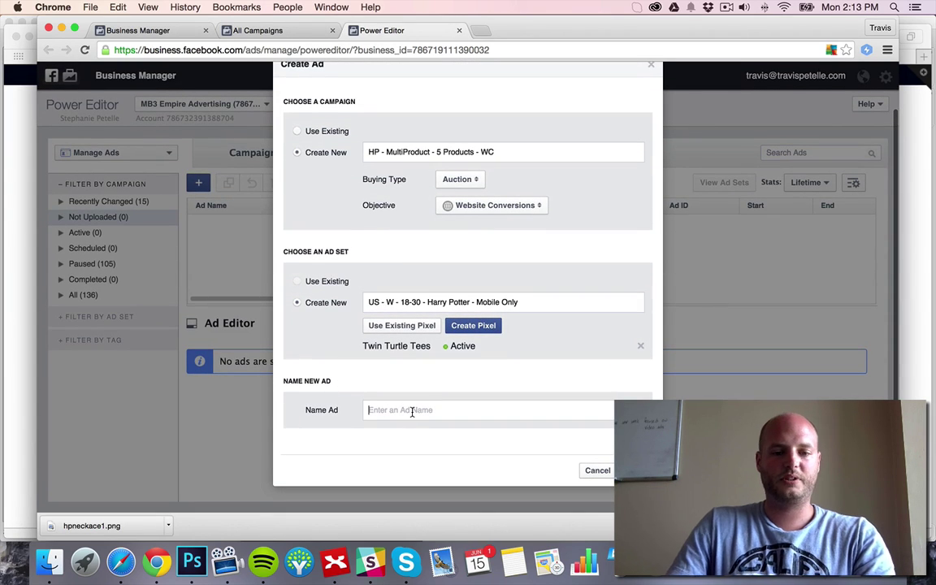
text(fan pag)
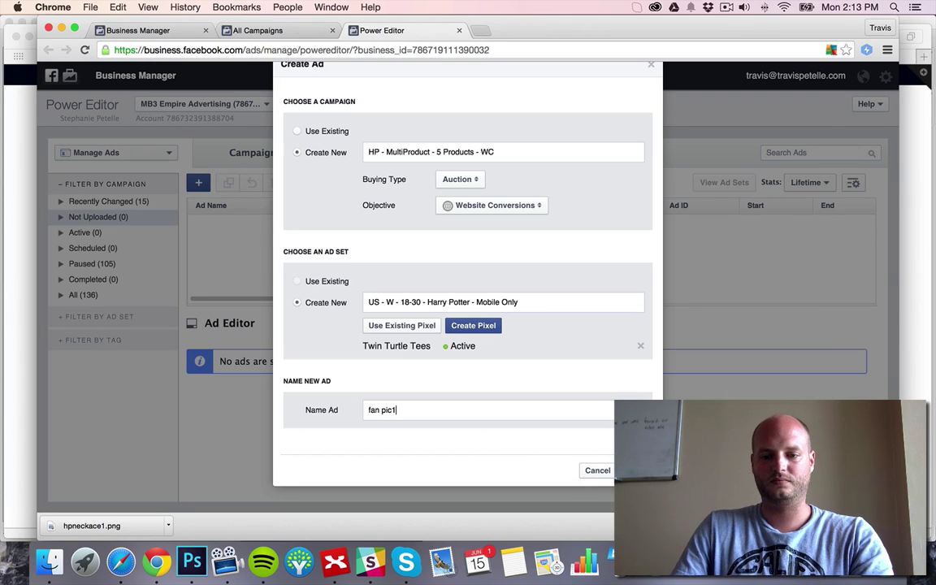
click(641, 470)
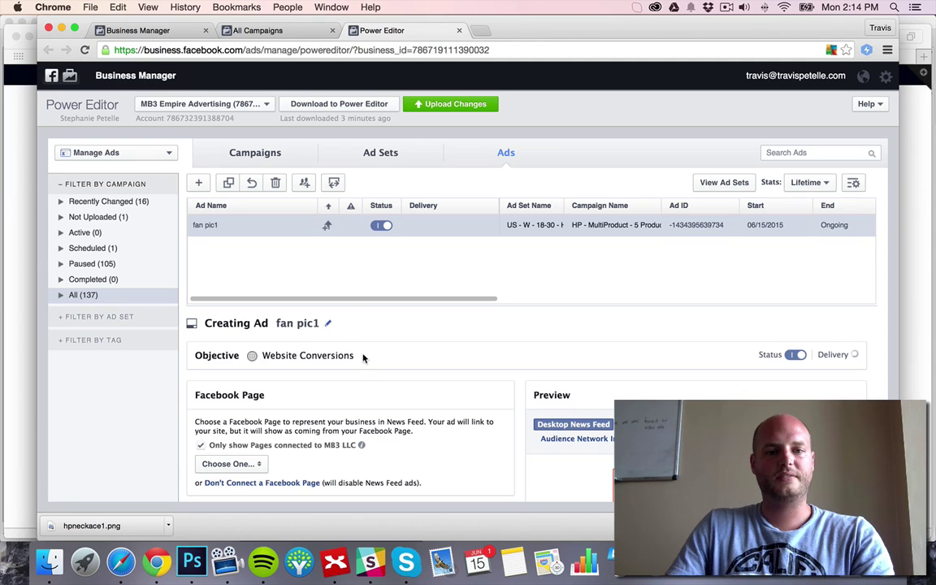
Choose Talk Nerdy To Me as the fan pic1 ad's Facebook Page
scroll(349, 339, down, 2)
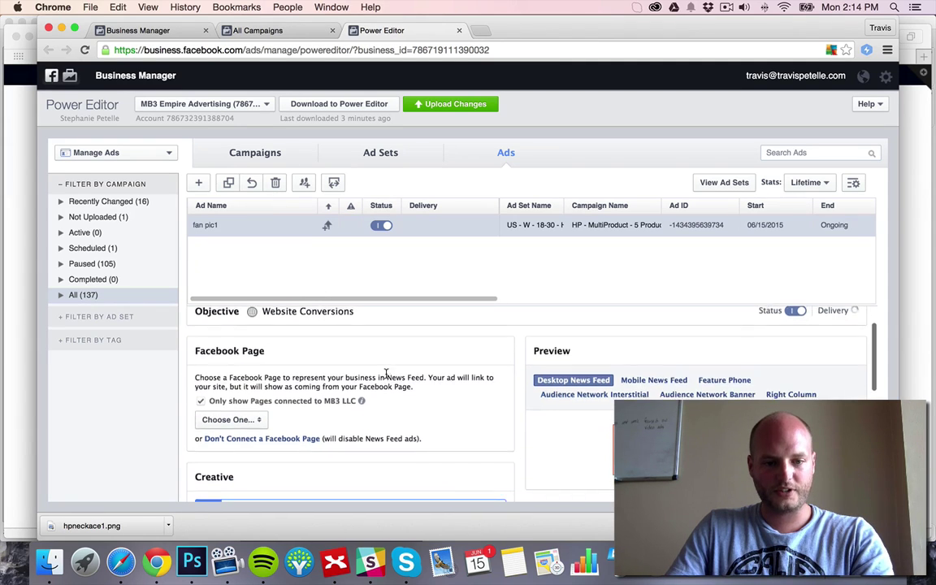
click(243, 418)
scroll(276, 424, down, 10)
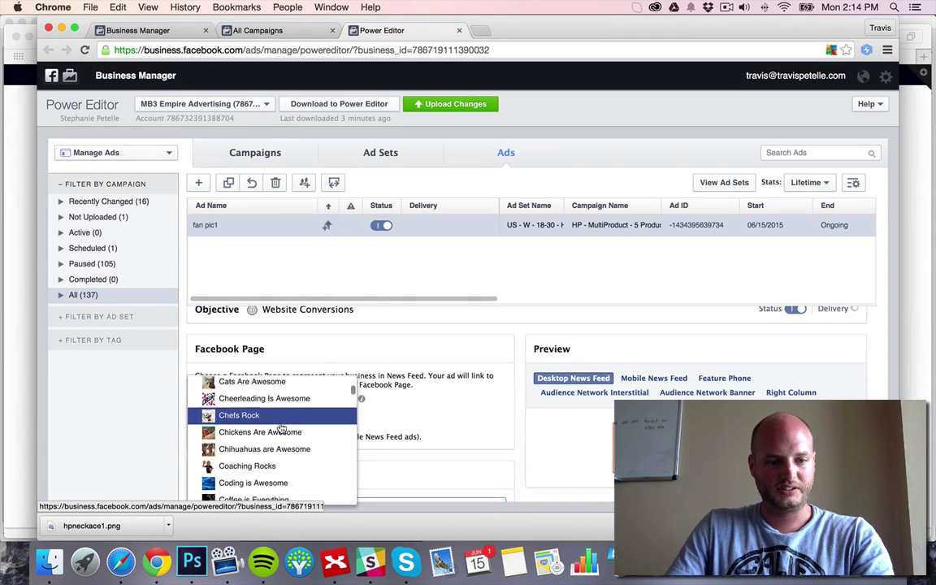
scroll(283, 415, down, 15)
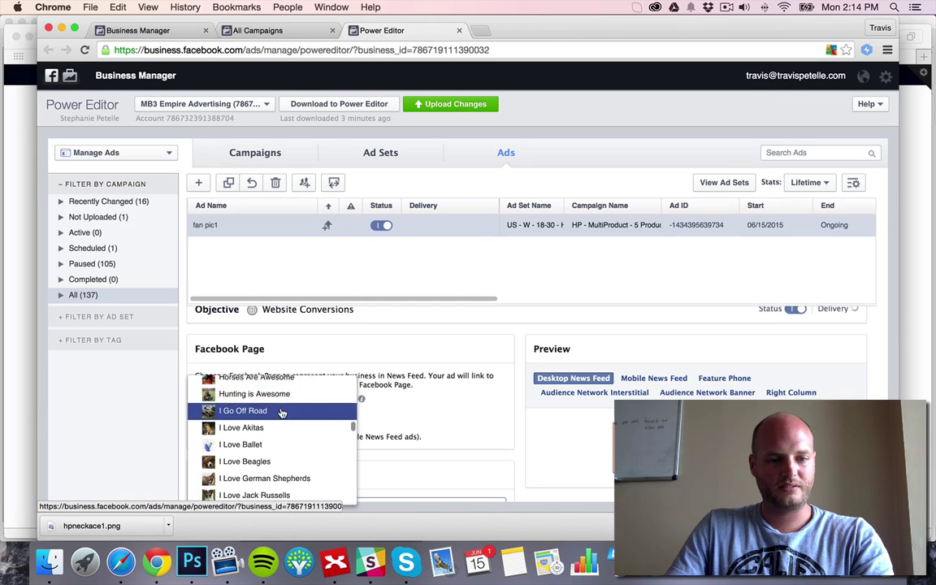
scroll(282, 414, down, 15)
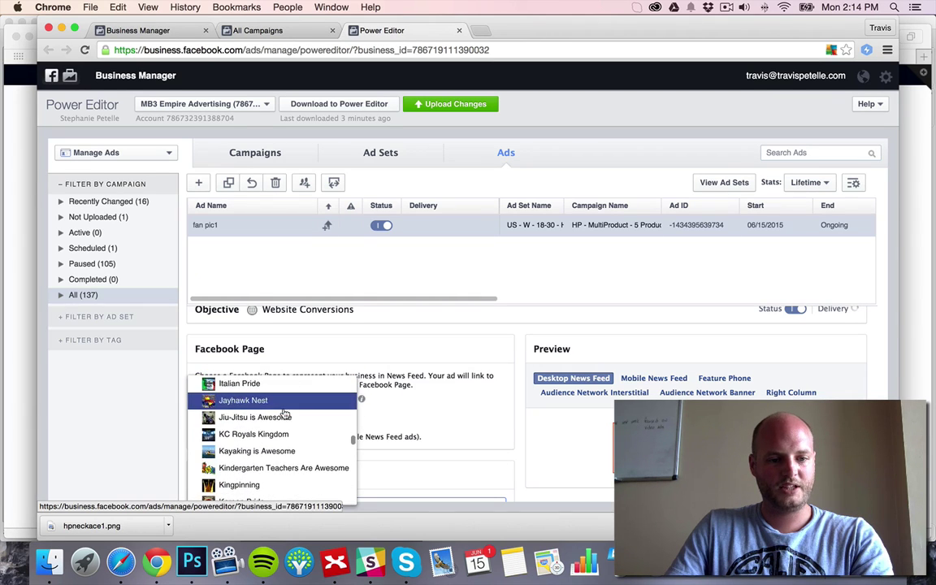
scroll(134, 418, down, 2)
scroll(308, 404, down, 15)
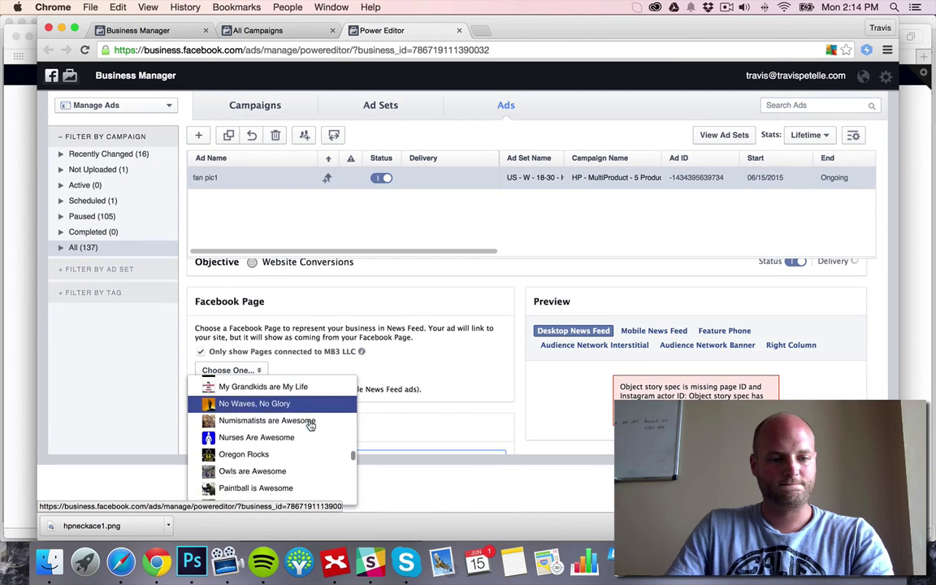
scroll(309, 423, down, 10)
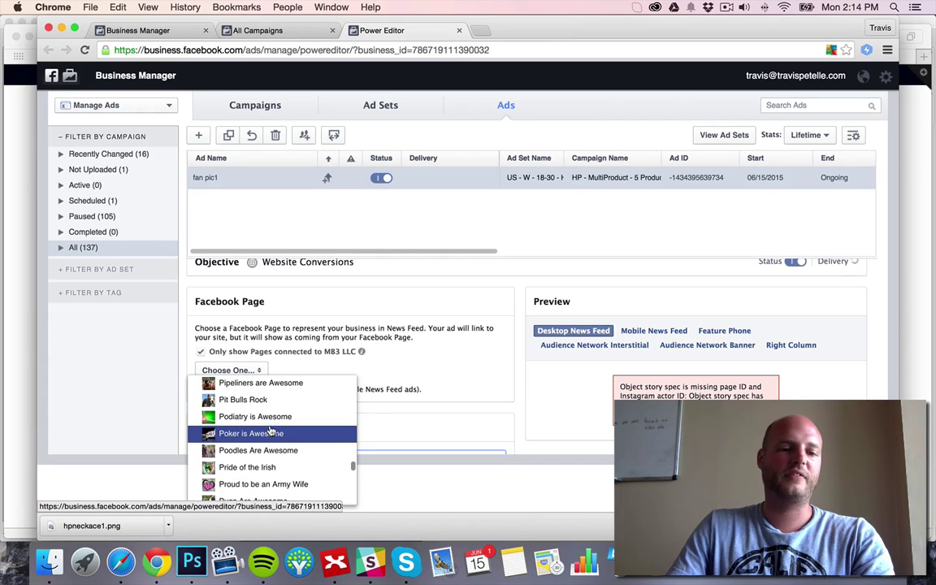
scroll(274, 432, down, 10)
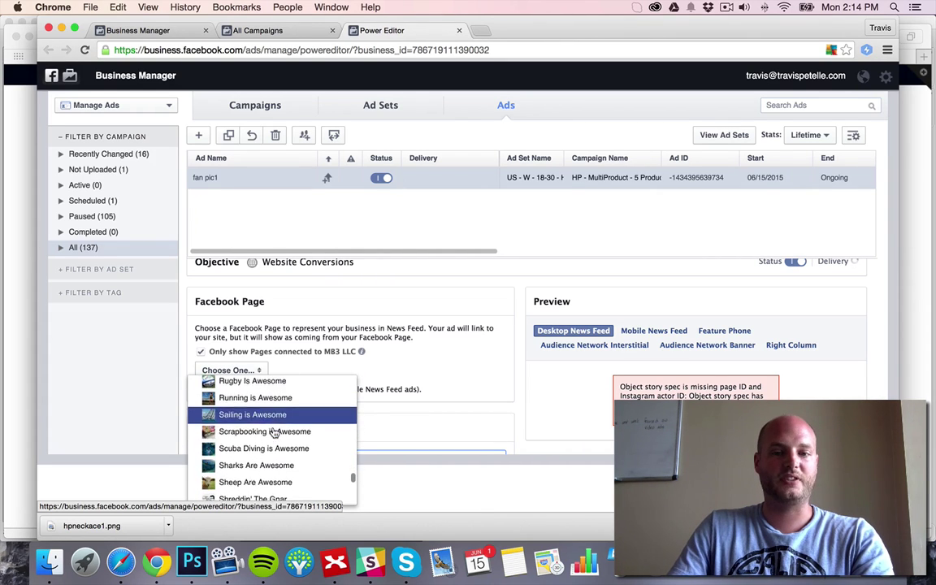
scroll(273, 432, down, 10)
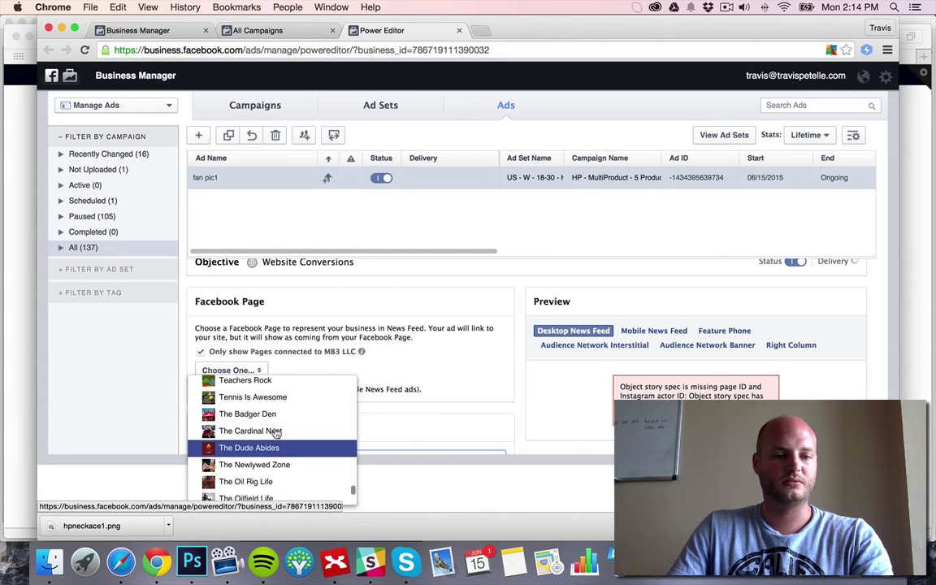
scroll(276, 434, up, 1)
click(257, 433)
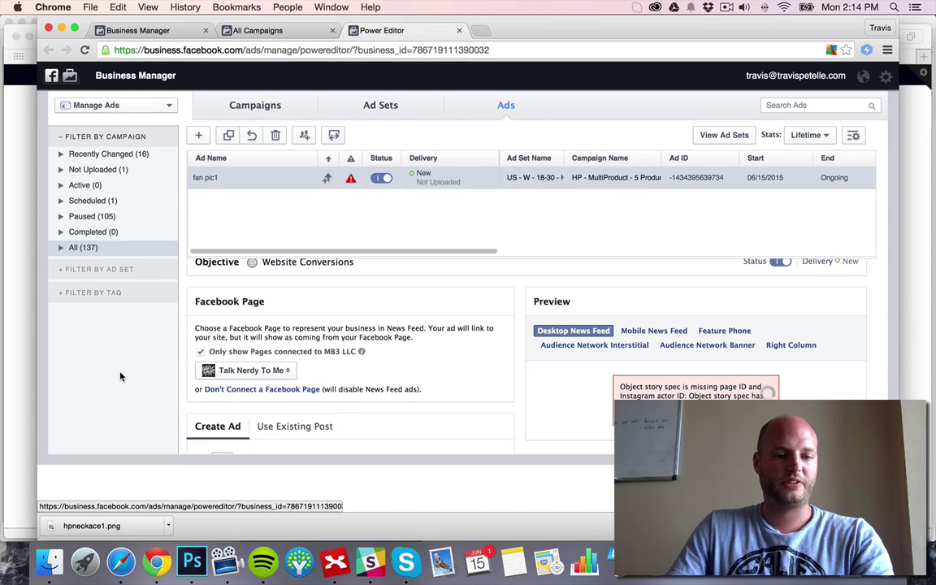
scroll(265, 363, down, 5)
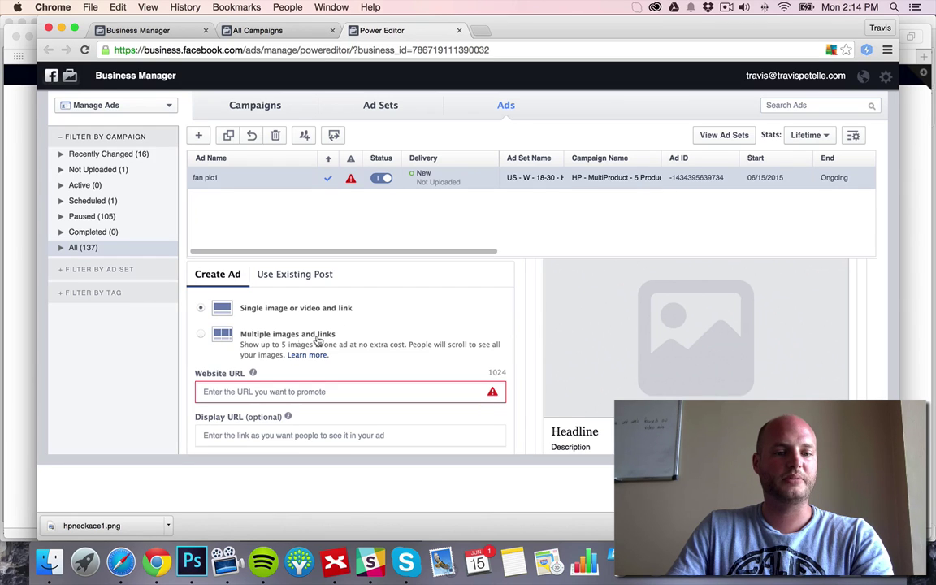
Switch to multiple images and links and enter 'Don't miss out on these awesome shirts. necklaces, and other Potter goodies!'
click(202, 336)
scroll(351, 345, down, 2)
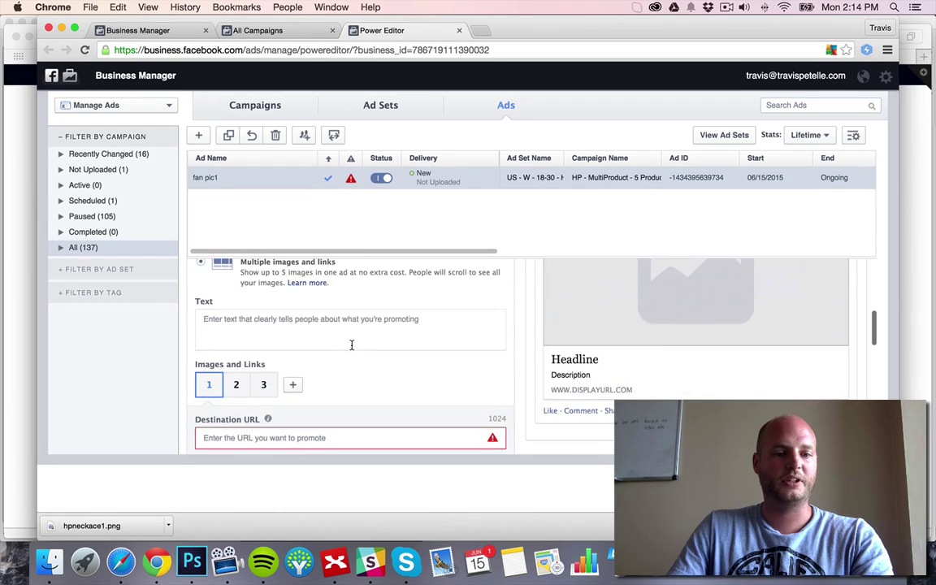
click(311, 328)
scroll(510, 335, up, 5)
scroll(510, 335, down, 6)
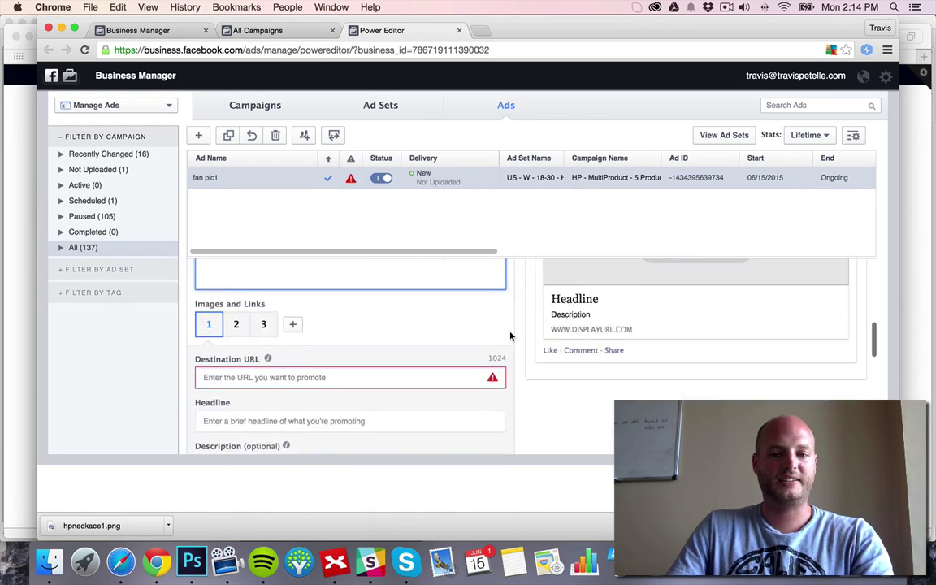
scroll(479, 338, up, 1)
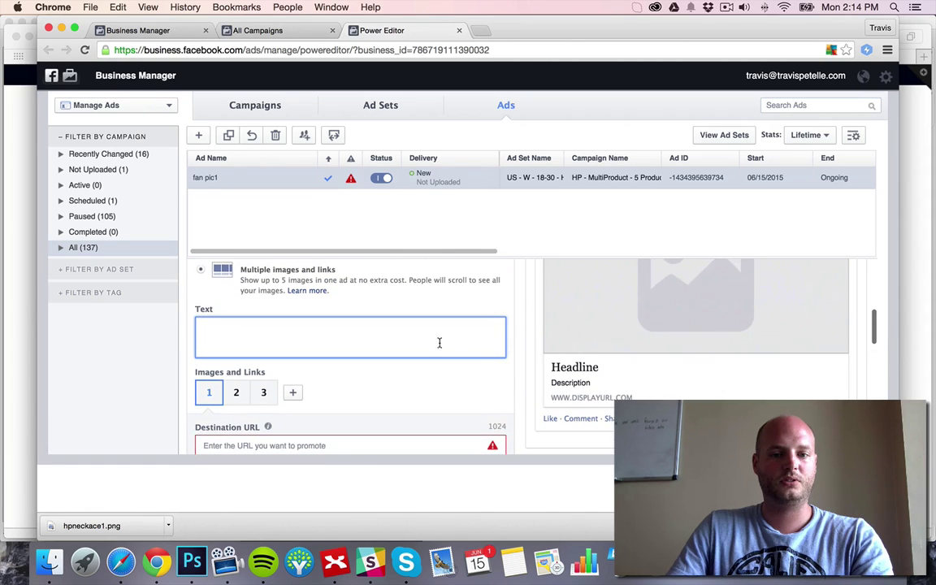
text(Don't miss out on t)
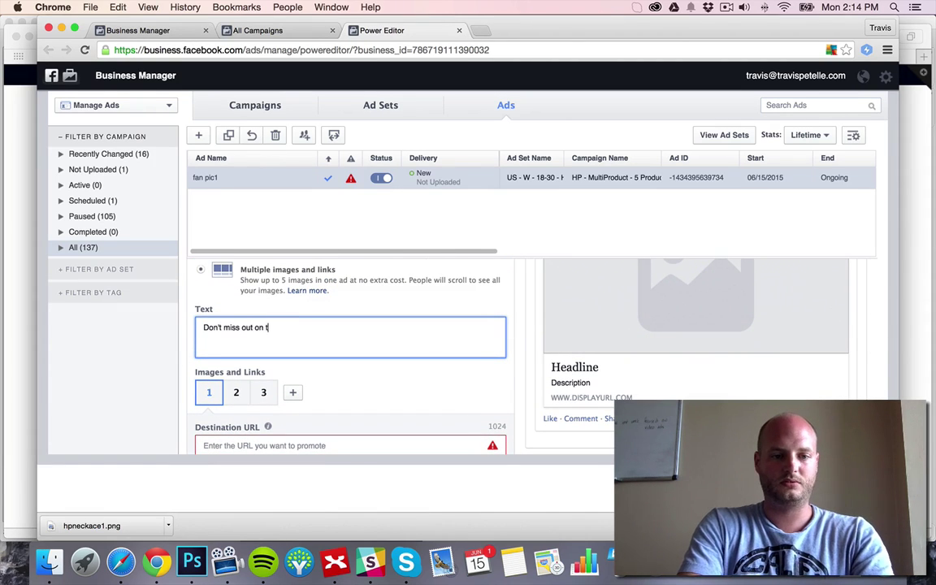
text(hese awesome )
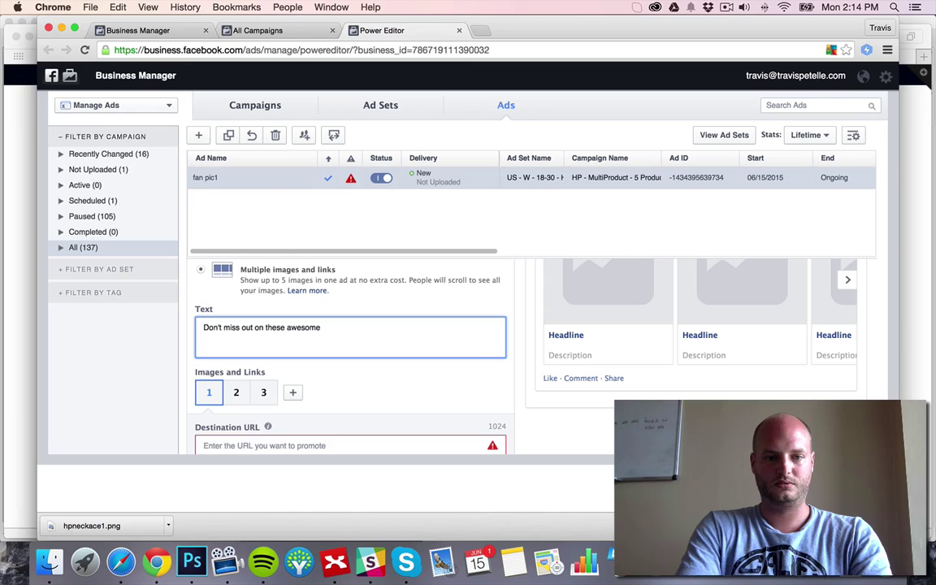
text(shirts. necklaces, and other )
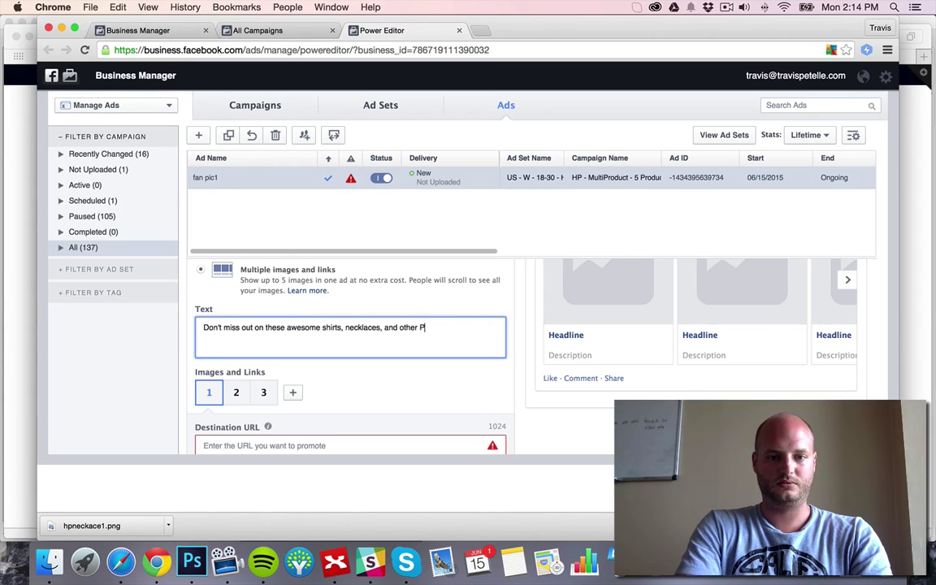
text(Potter goodies)
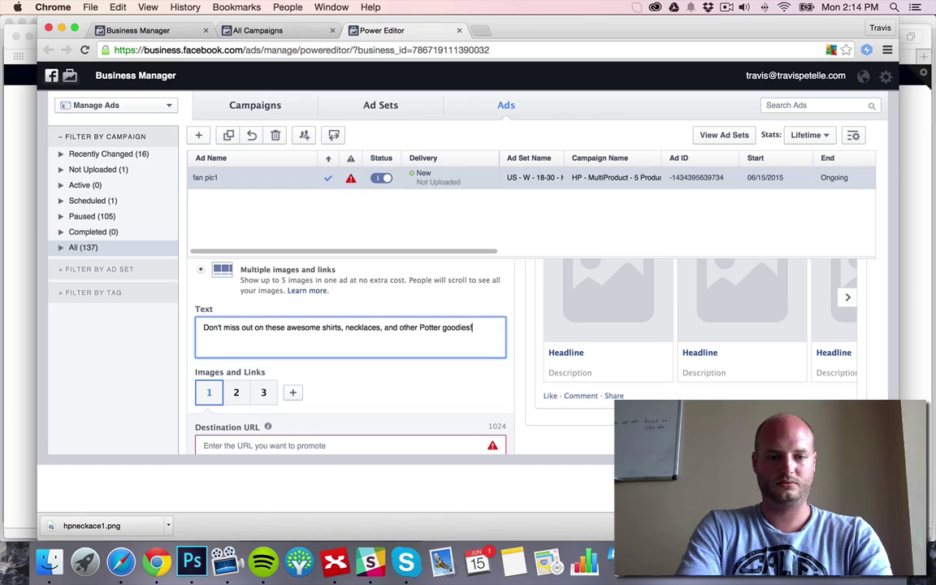
text(!)
Add the second line 'Not found in stores! ... Check them out below'
key(Return)
text(Not found in stor)
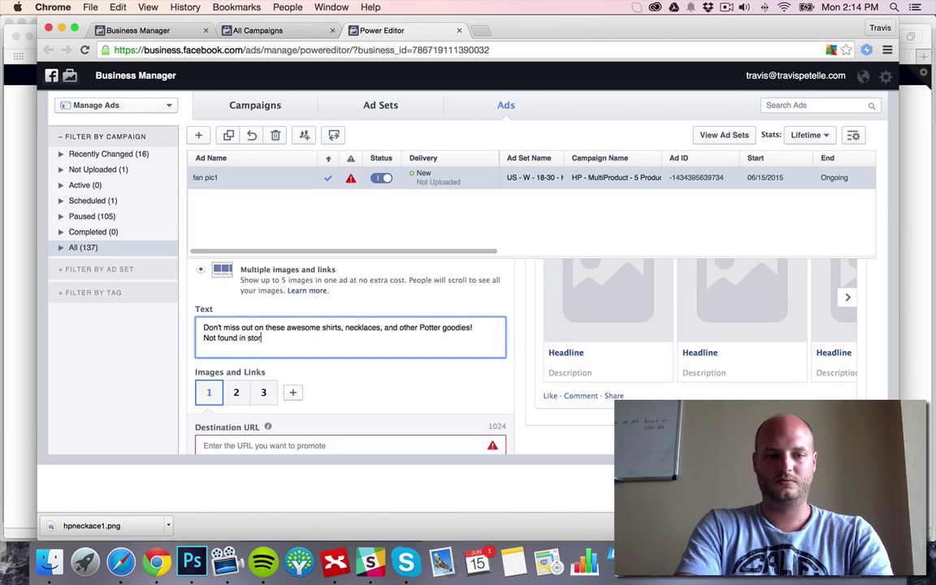
text(es...)
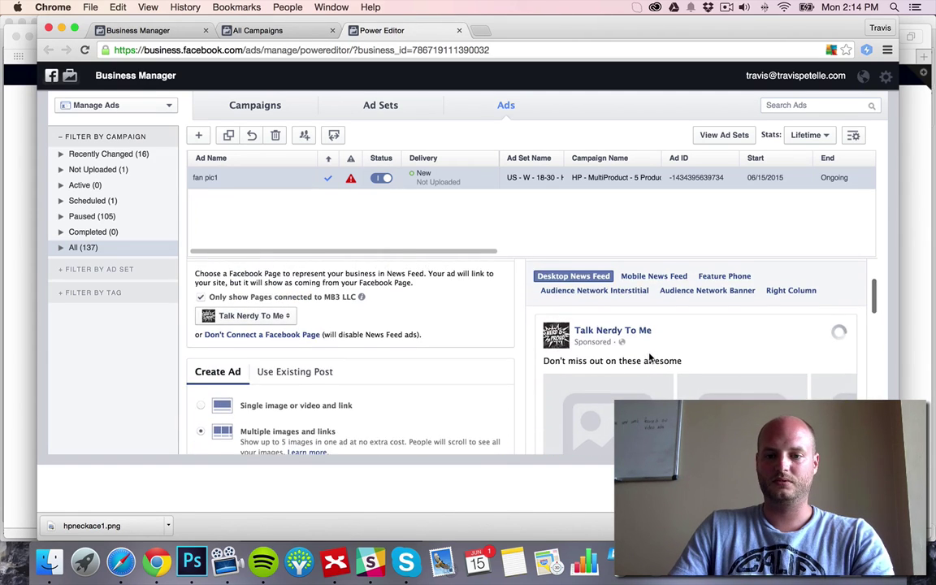
text( C)
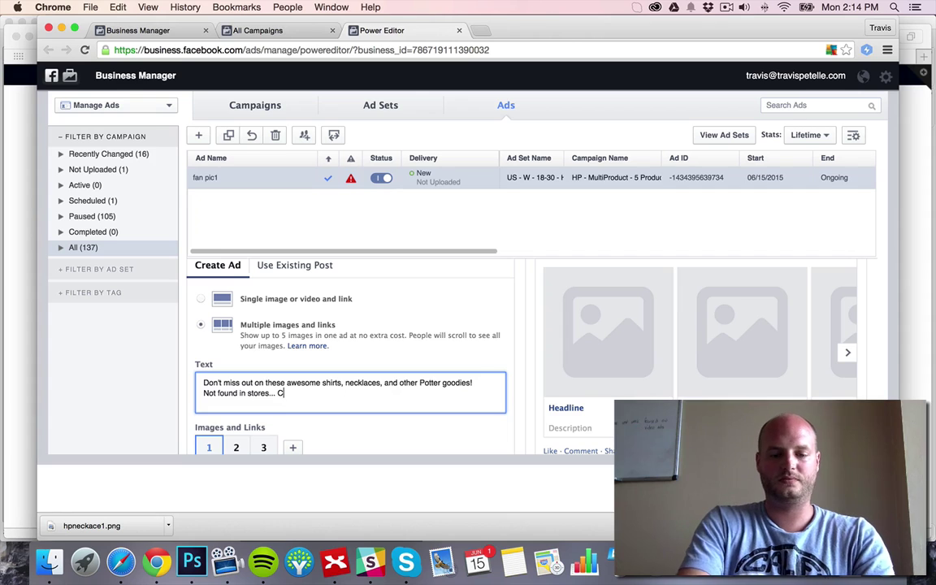
text(lick here to)
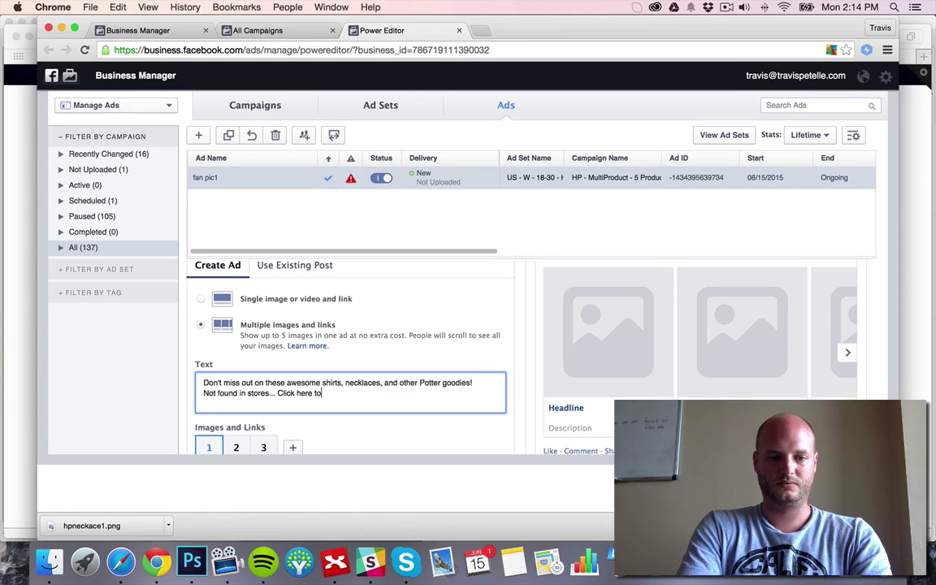
key(BackSpace)
key(BackSpace)
key(BackSpace)
key(BackSpace)
key(BackSpace)
key(BackSpace)
key(BackSpace)
key(BackSpace)
key(BackSpace)
key(BackSpace)
key(BackSpace)
key(BackSpace)
text(heck th)
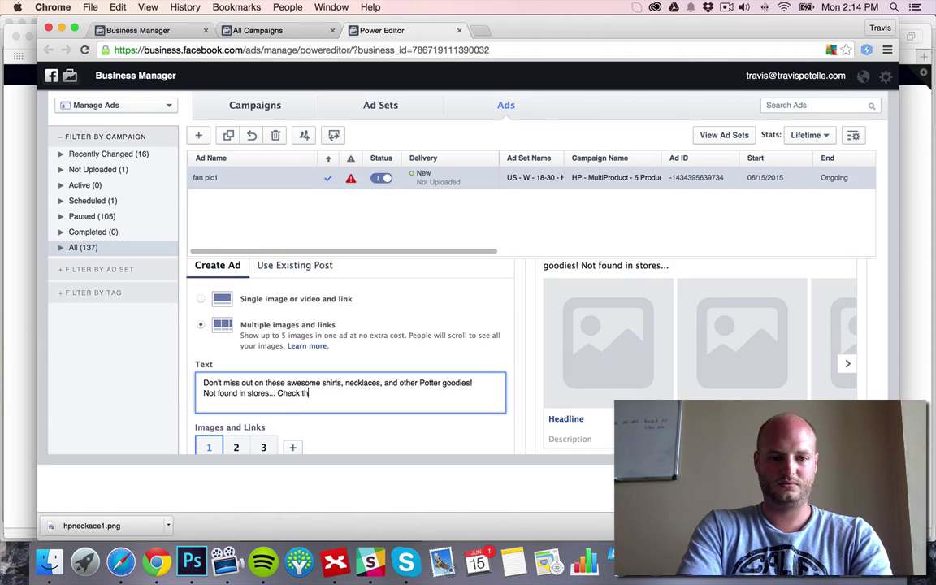
text(em out below)
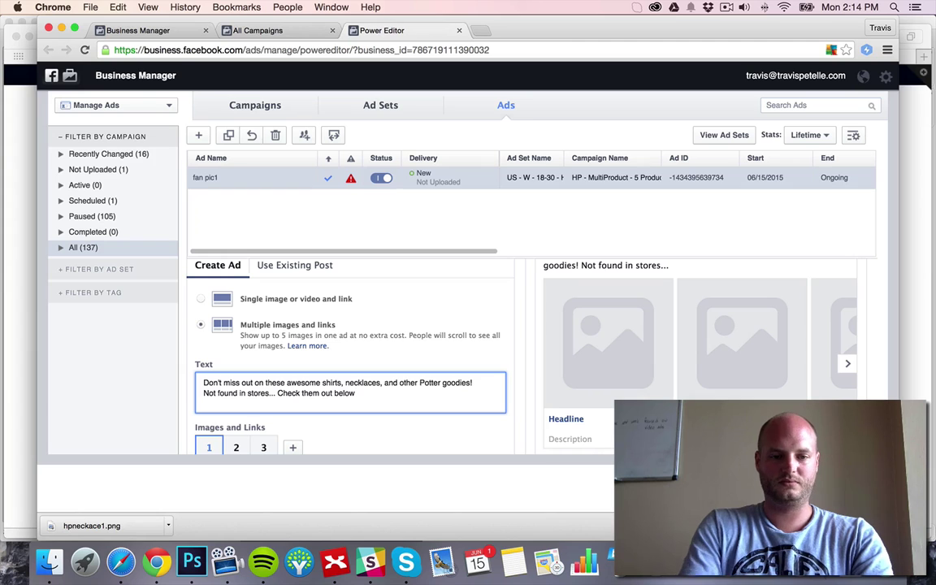
click(274, 393)
key(BackSpace)
key(BackSpace)
key(BackSpace)
text(! )
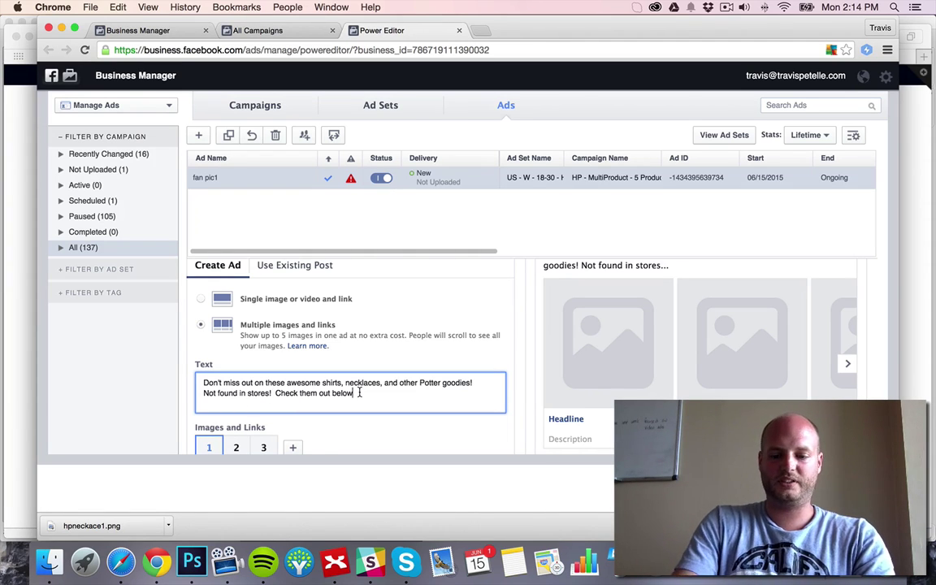
text(...)
scroll(406, 325, up, 2)
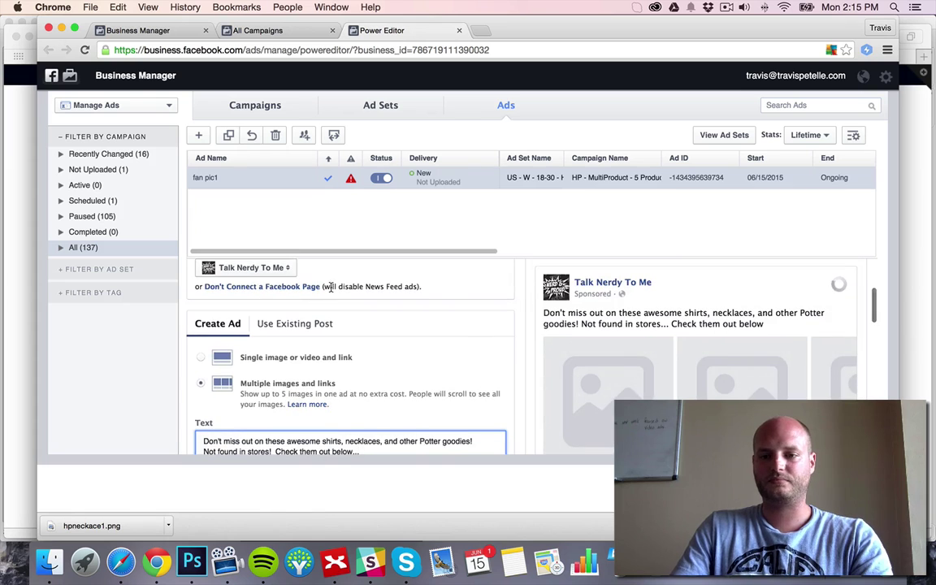
scroll(331, 287, down, 5)
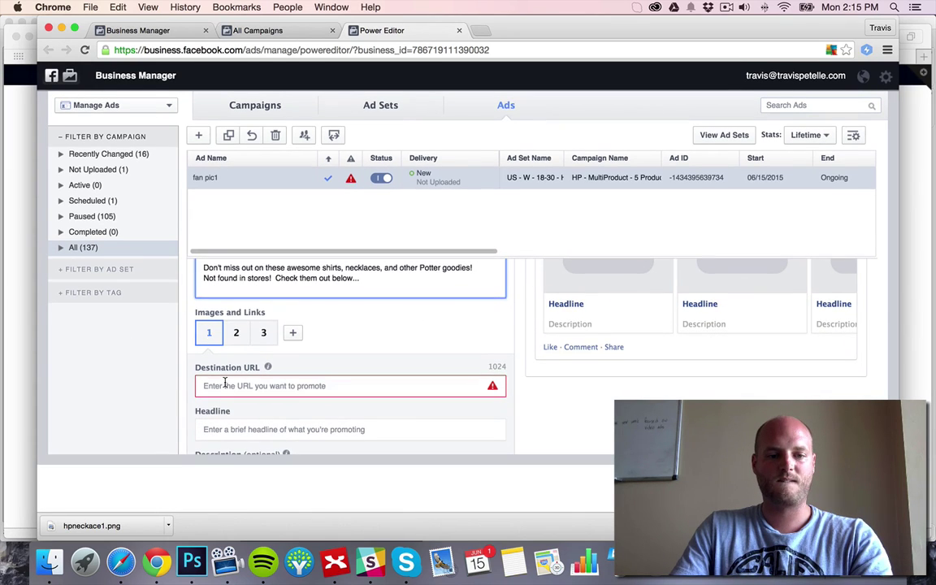
Set card 1's headline to 'Do You Love Harry Potter?'
click(225, 385)
text(http)
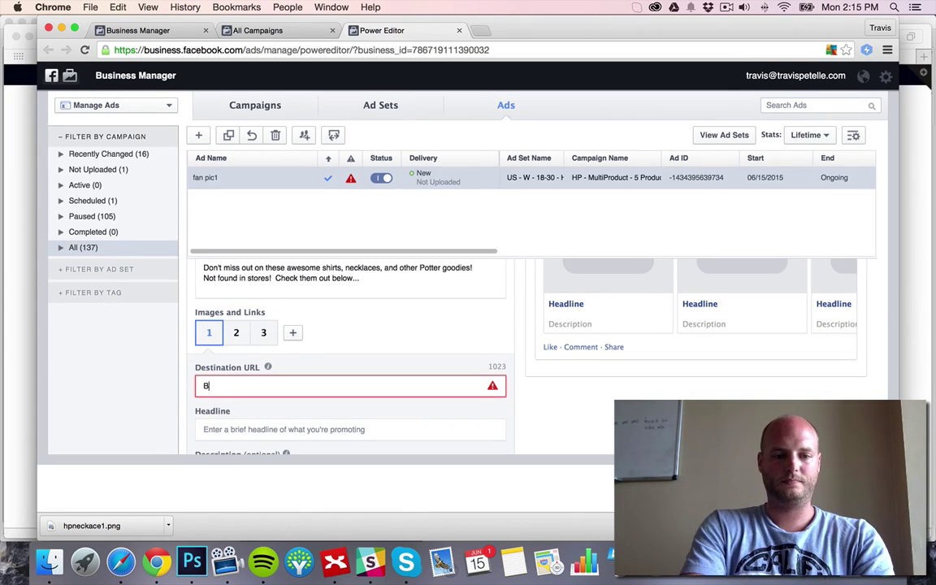
key(BackSpace)
key(BackSpace)
key(BackSpace)
key(BackSpace)
text(Do)
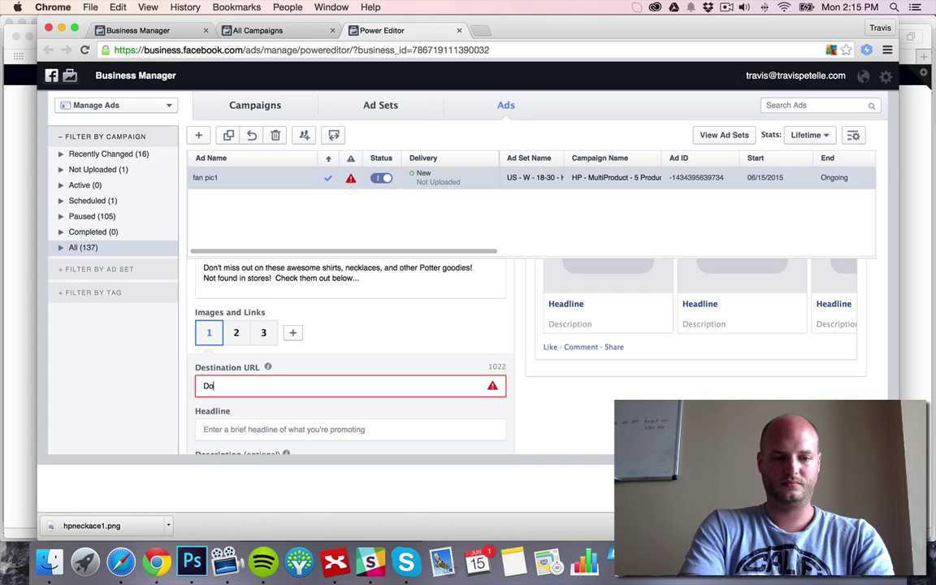
text( You Love Harry pot)
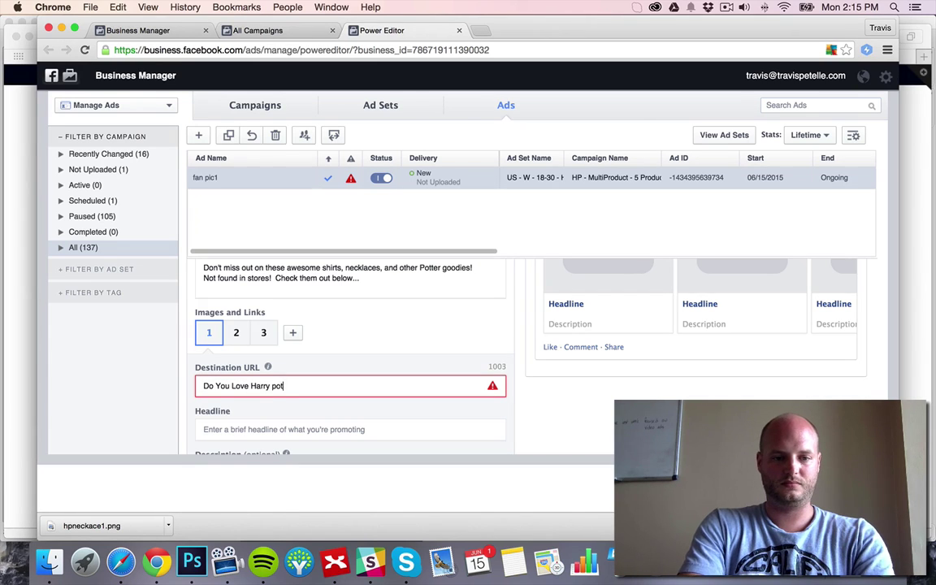
key(BackSpace)
key(BackSpace)
text(Potter?)
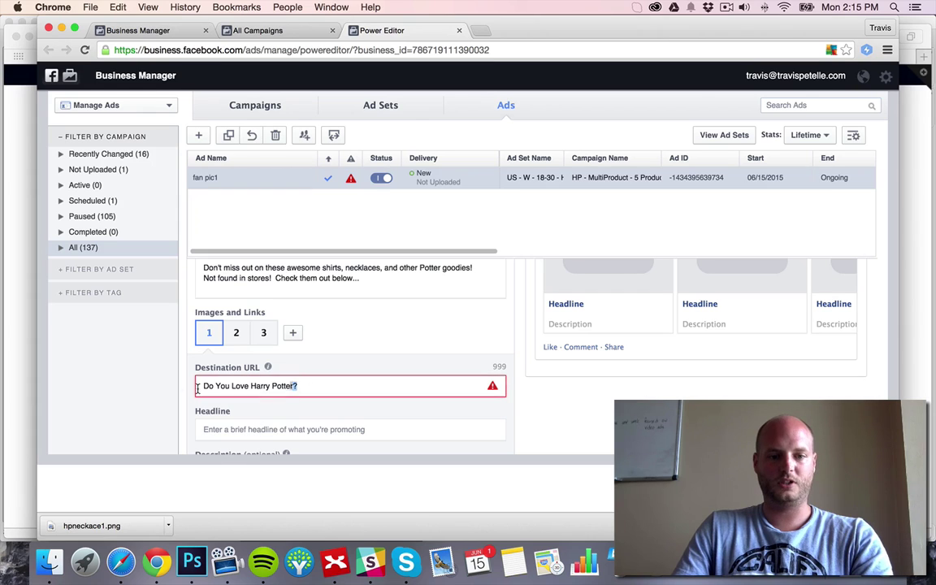
drag(306, 388, 183, 387)
key(ctrl+c)
key(BackSpace)
click(254, 433)
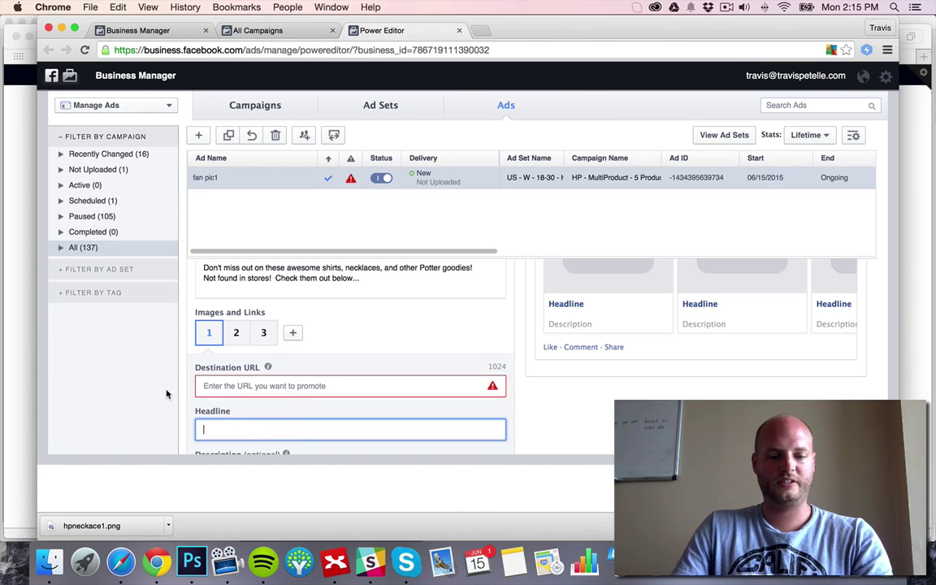
key(ctrl+v)
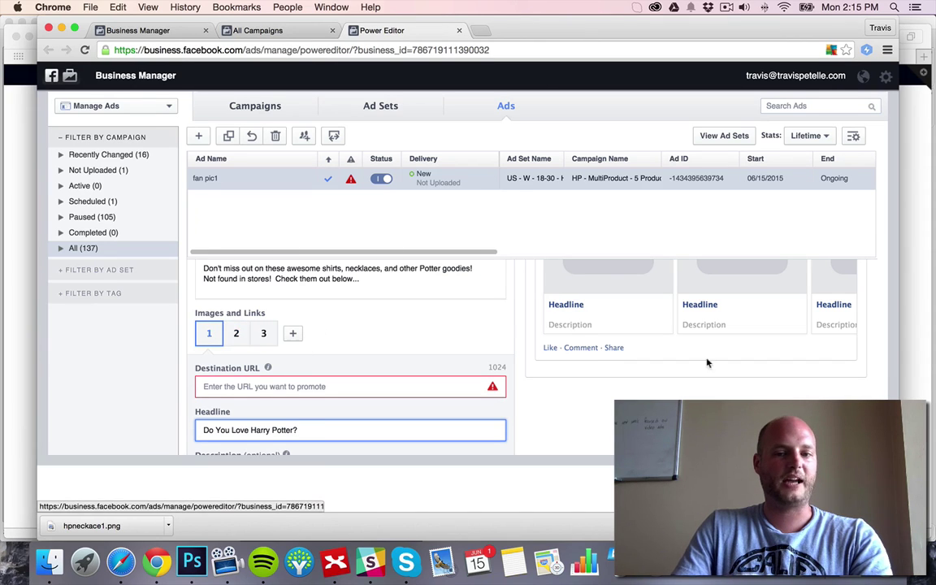
Preview the next carousel card, then return the preview to card 1
scroll(658, 341, up, 3)
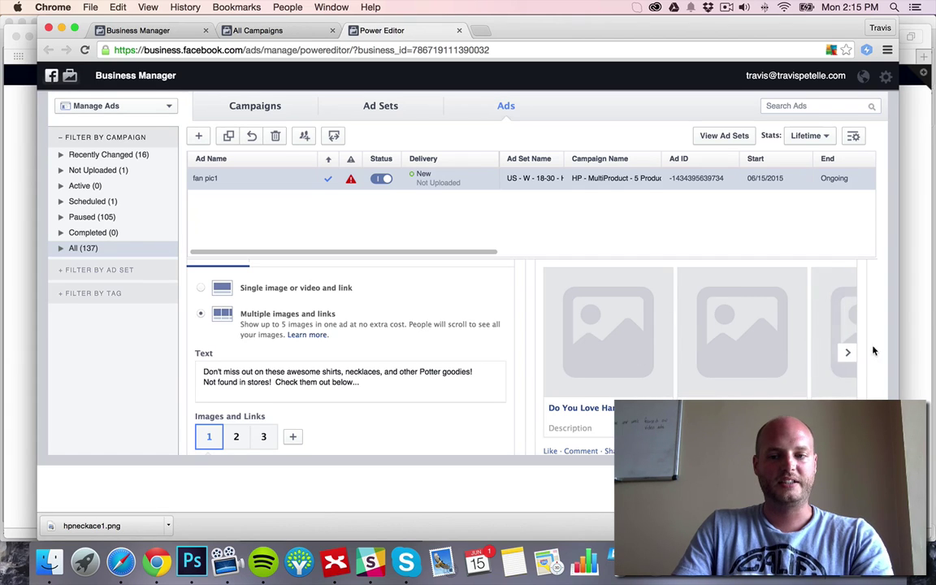
click(849, 357)
click(547, 351)
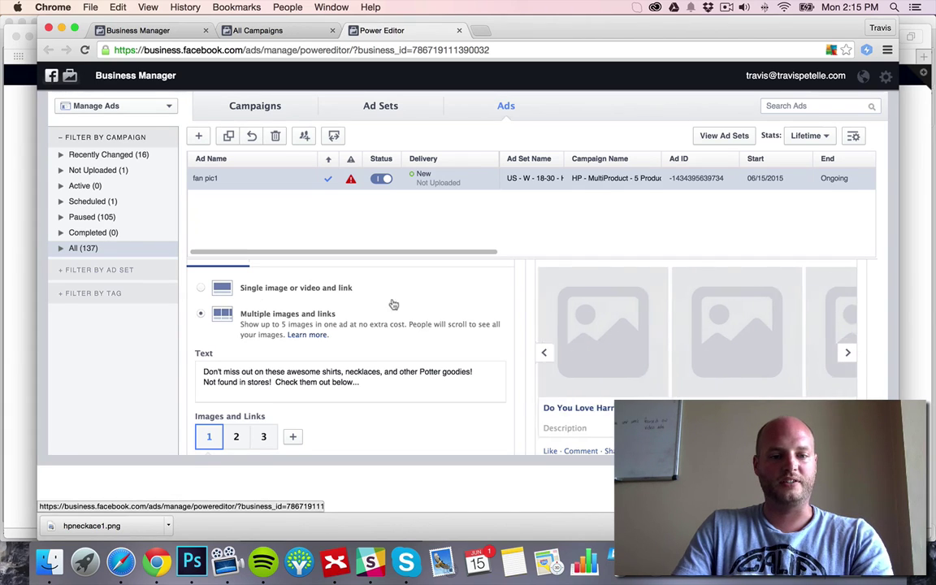
scroll(293, 330, down, 4)
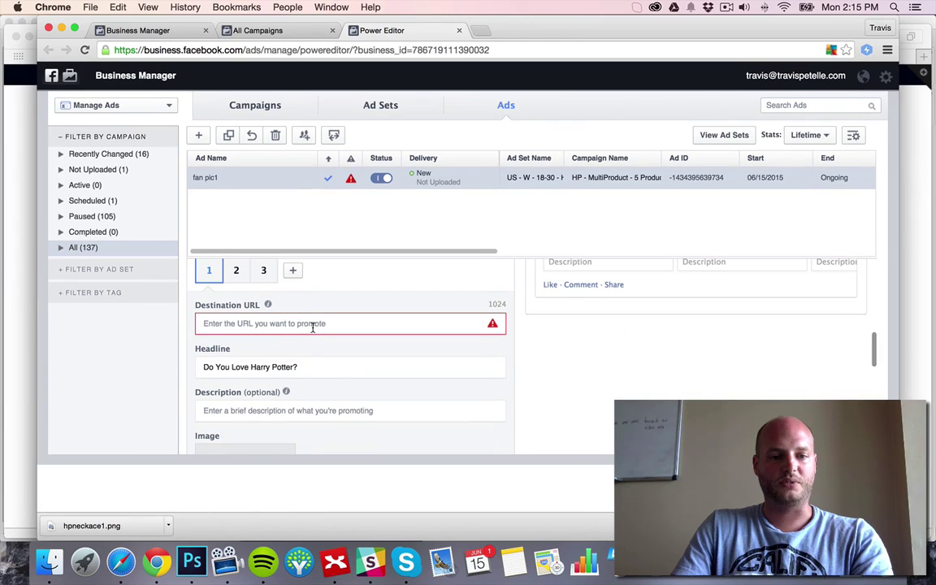
Replace card 1's headline with 'Always Be A Wizard'
click(314, 325)
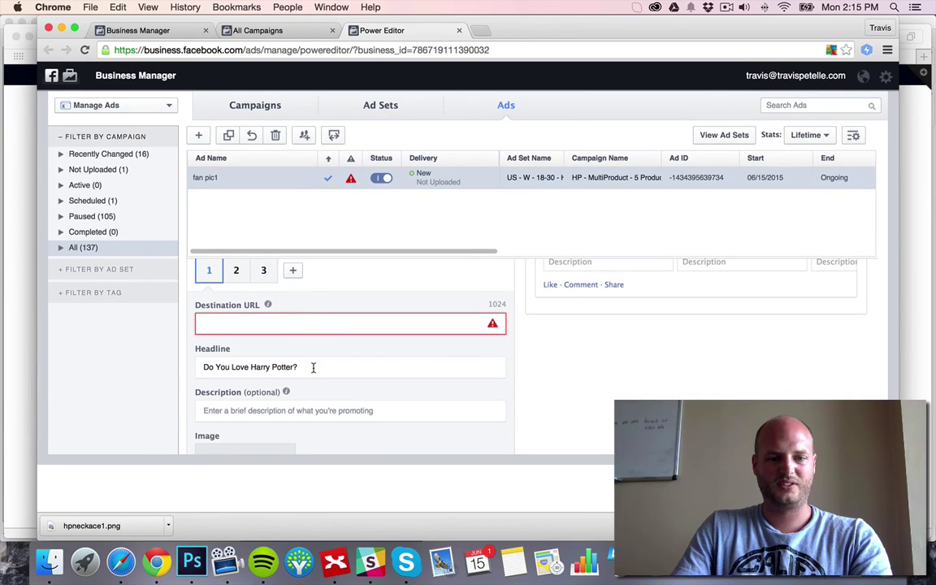
drag(314, 368, 215, 358)
scroll(706, 325, up, 3)
scroll(706, 325, down, 3)
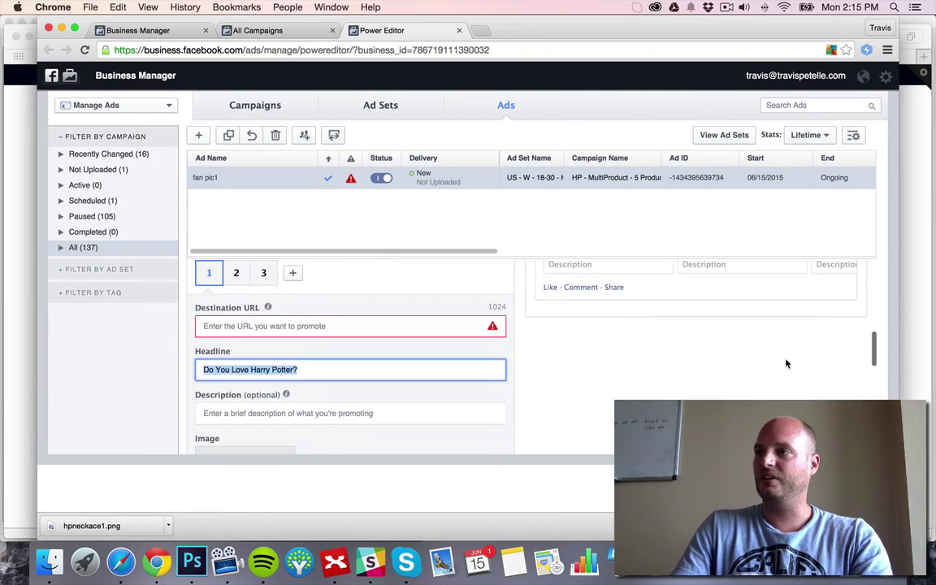
text(You)
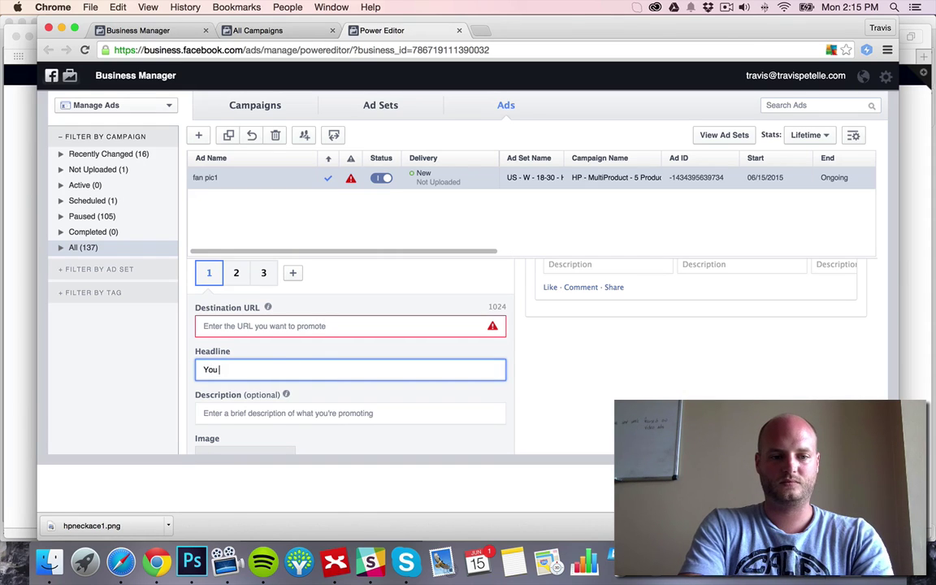
key(BackSpace)
text(lwsy)
key(BackSpace)
key(BackSpace)
text(ays)
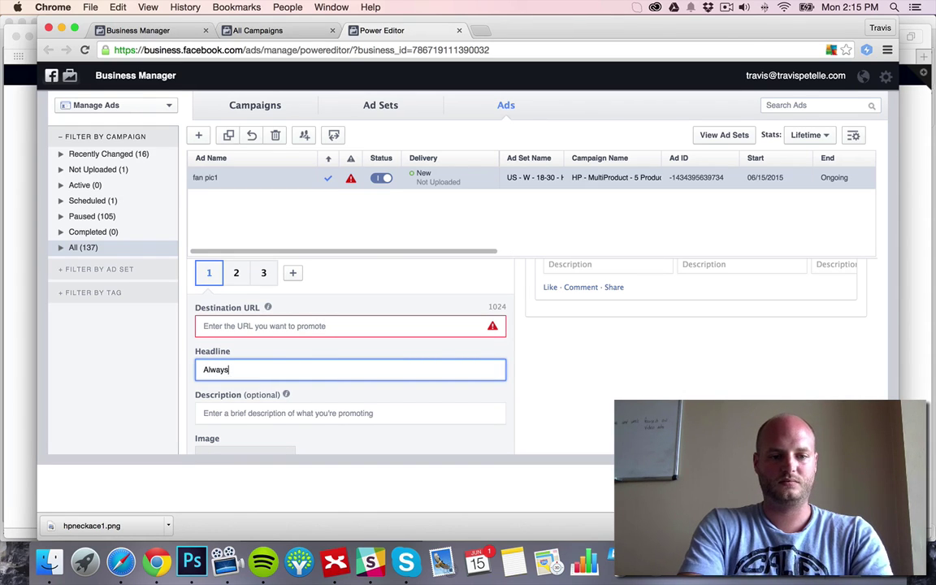
text( Be A Wizard)
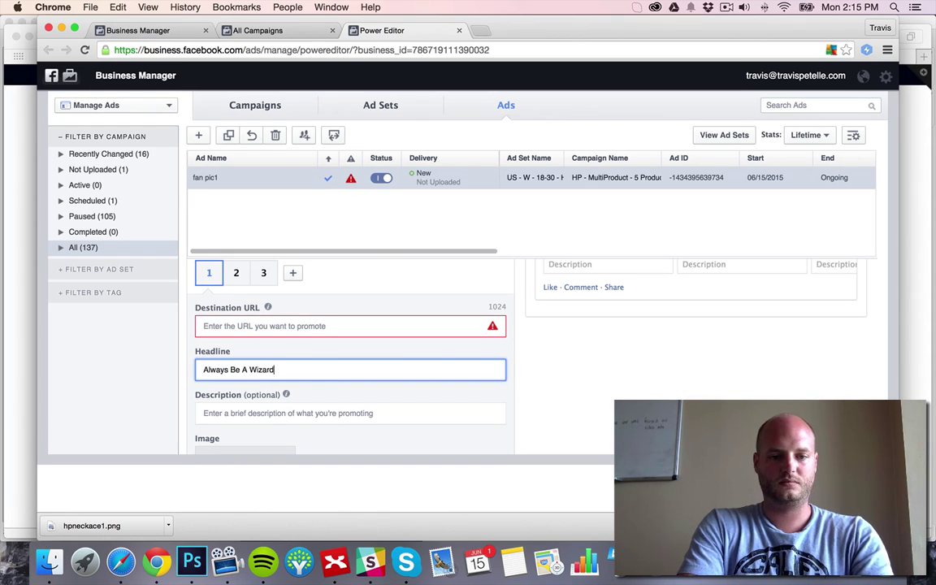
Enter card 1's description 'If you love Harry Potter, this is perfect for you!'
click(359, 412)
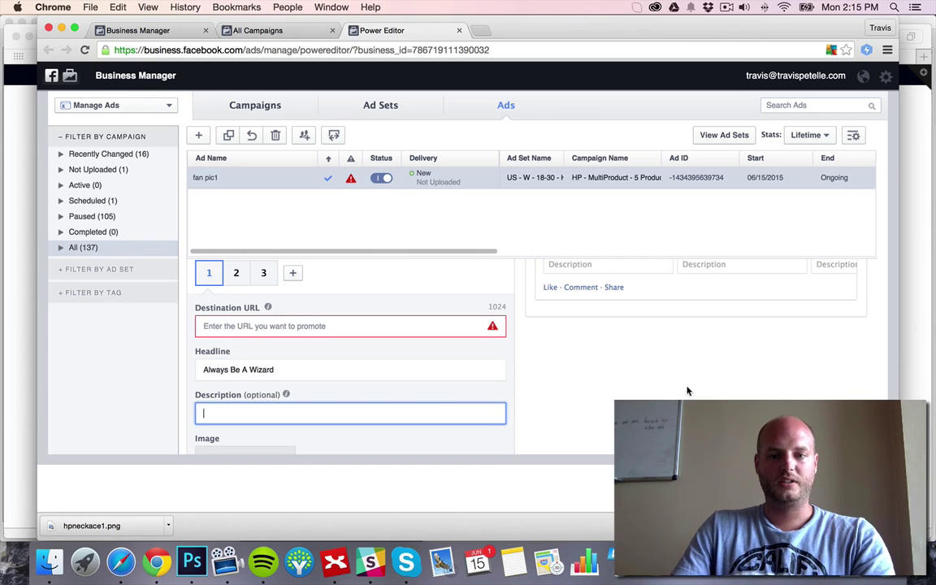
scroll(674, 389, up, 2)
scroll(665, 386, down, 1)
text(If y)
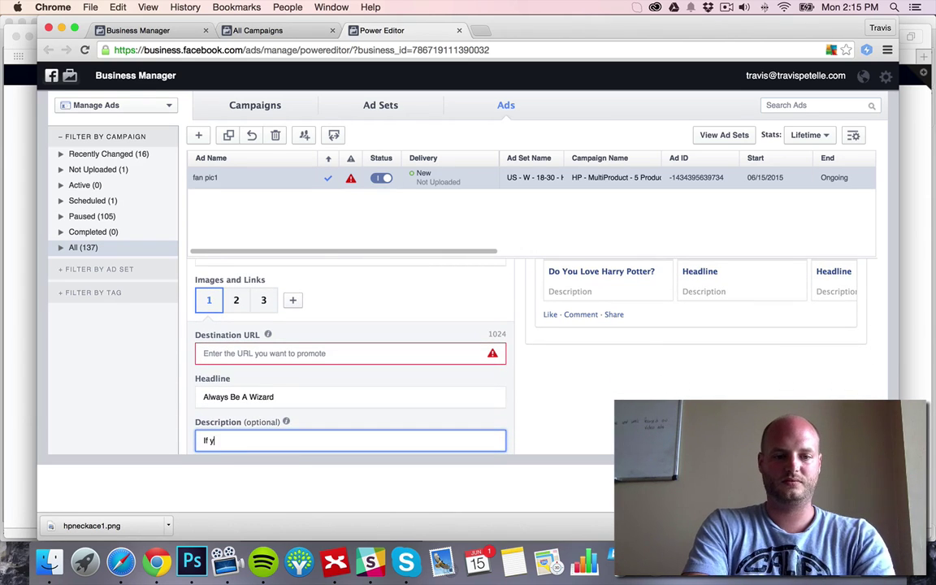
text(ou love Harry Po)
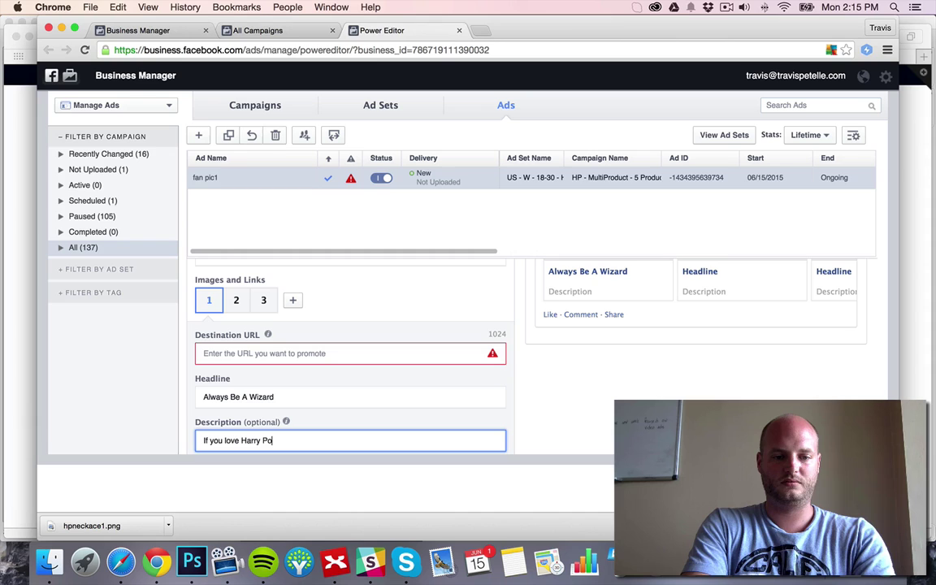
text(tter, this is perfect for you!)
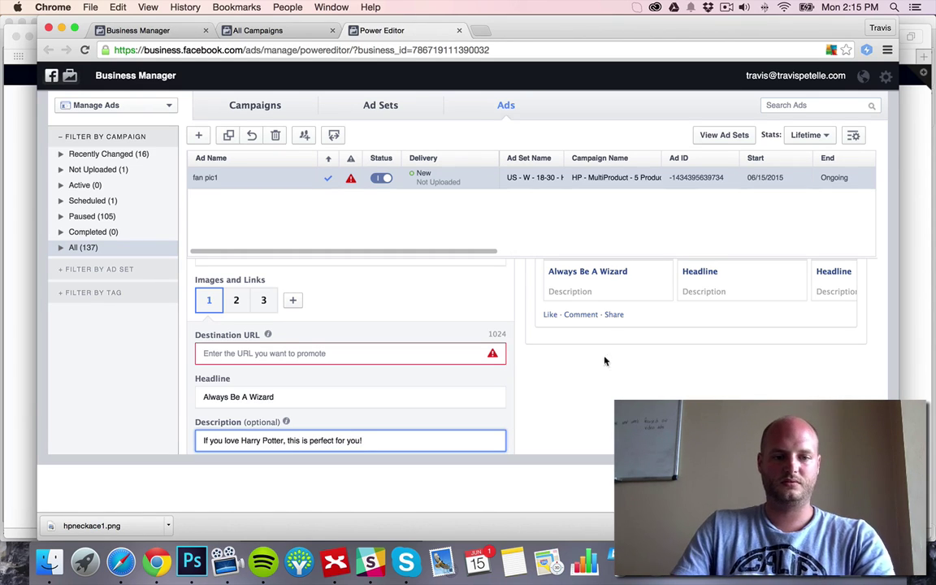
click(217, 357)
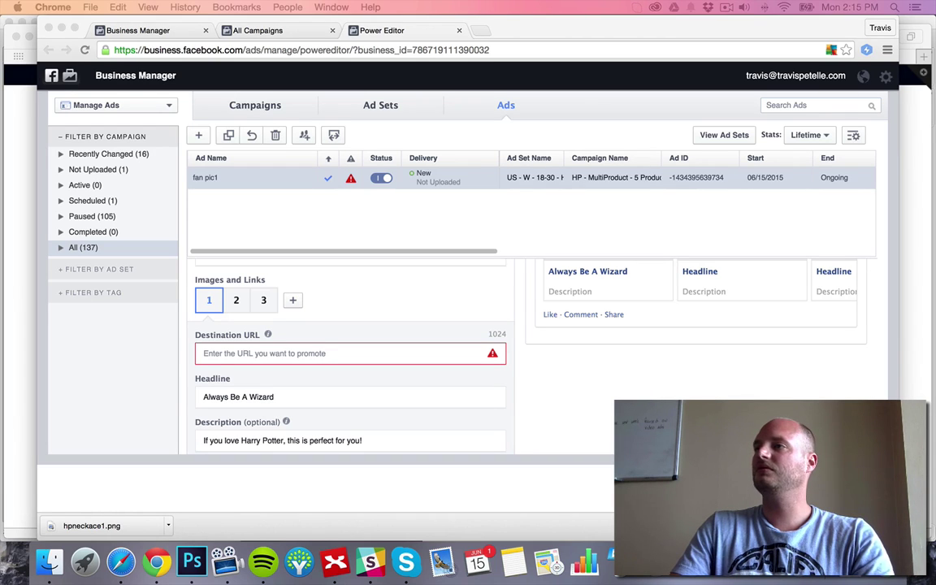
click(434, 348)
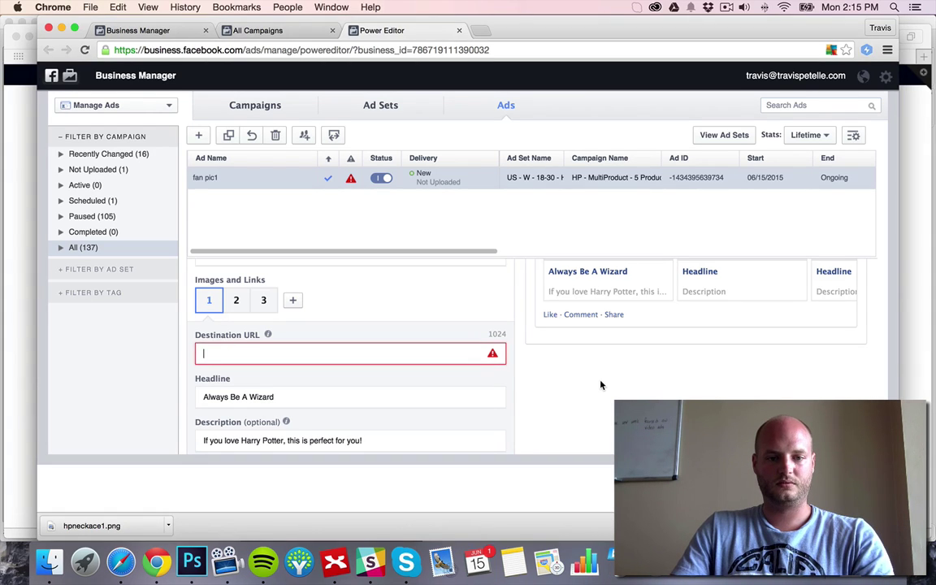
scroll(602, 385, down, 3)
scroll(601, 383, up, 3)
scroll(599, 382, down, 3)
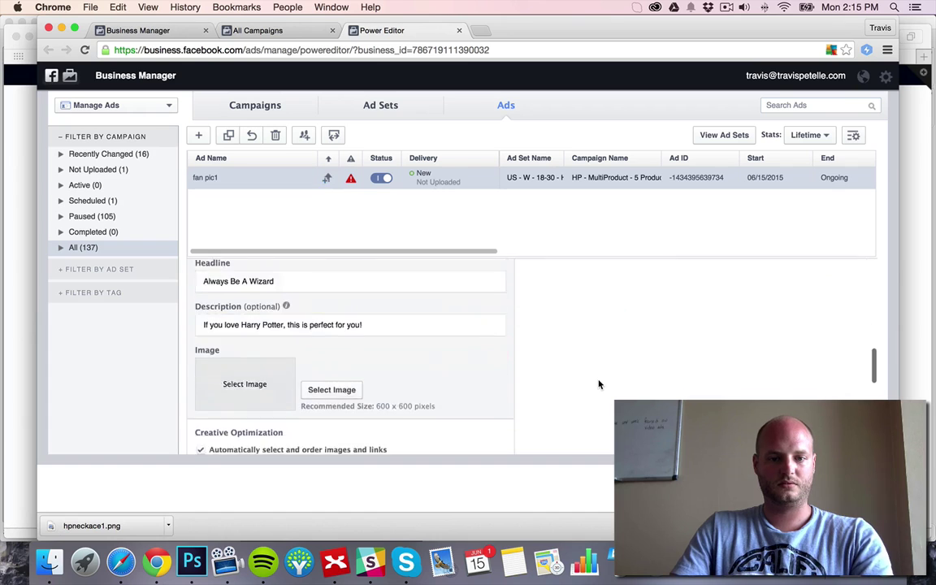
scroll(569, 378, up, 3)
scroll(541, 378, down, 4)
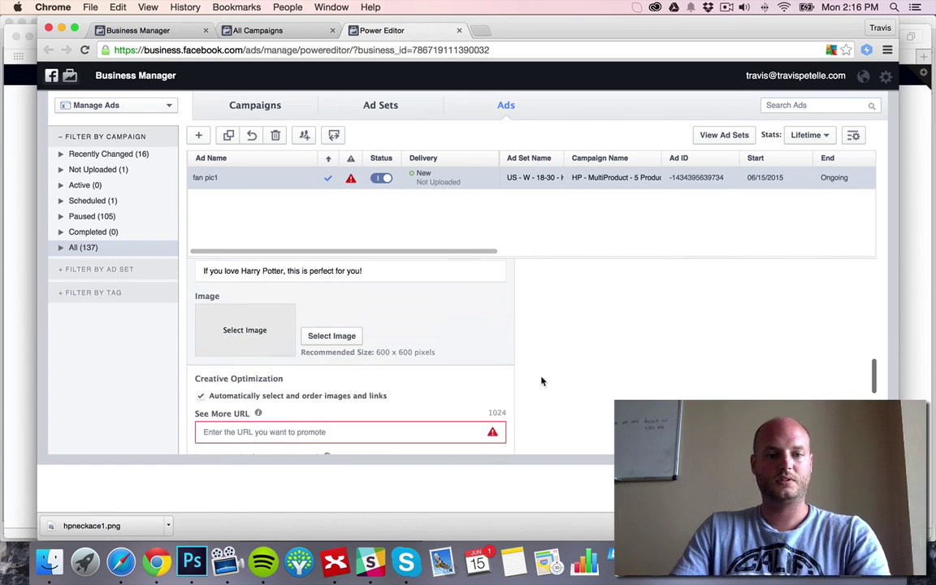
scroll(542, 381, up, 2)
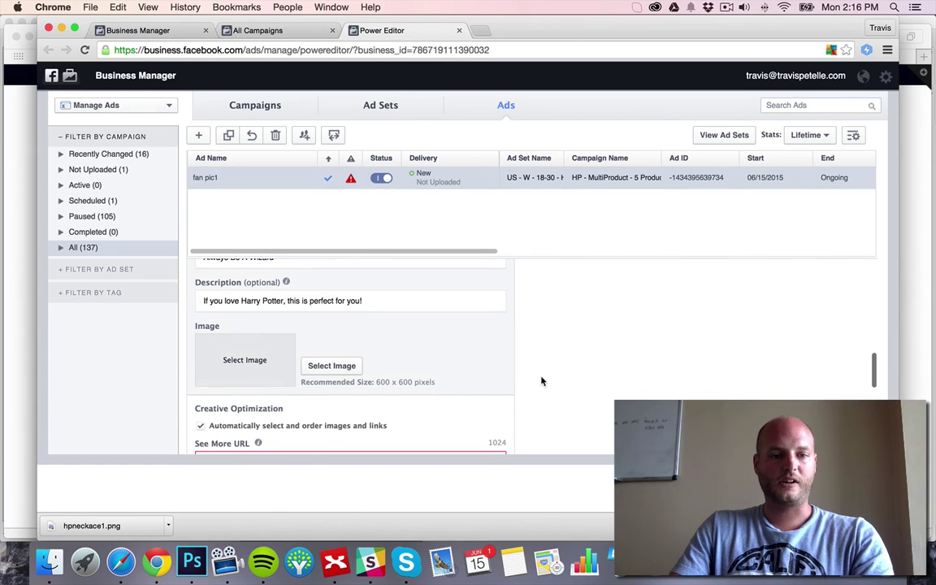
Upload hp1.jpg from the Desktop and confirm it as card 1's image
click(345, 368)
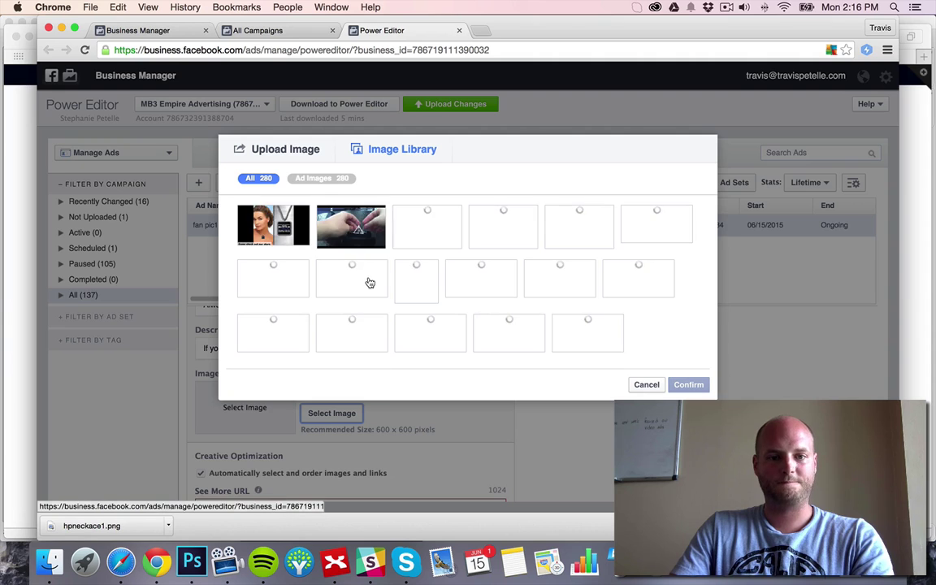
click(291, 151)
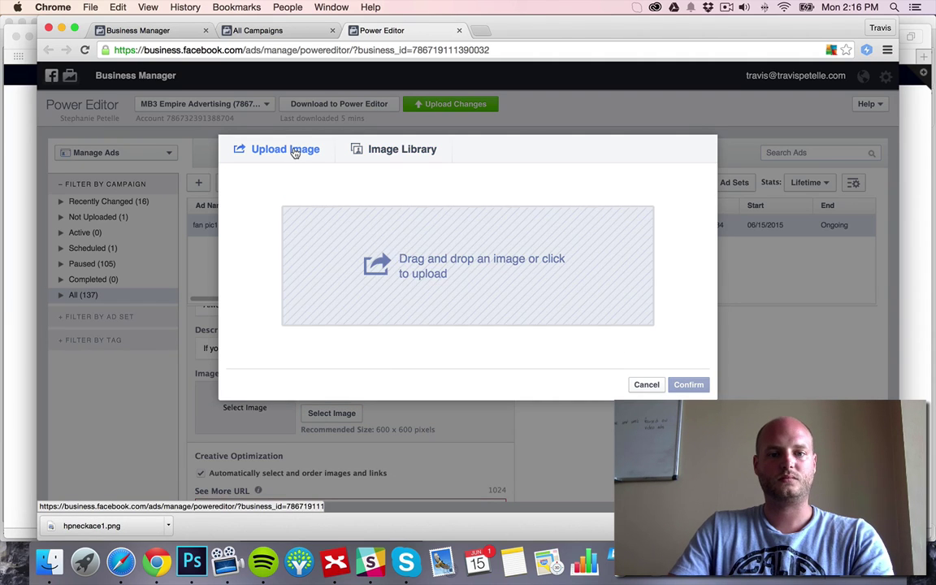
click(425, 274)
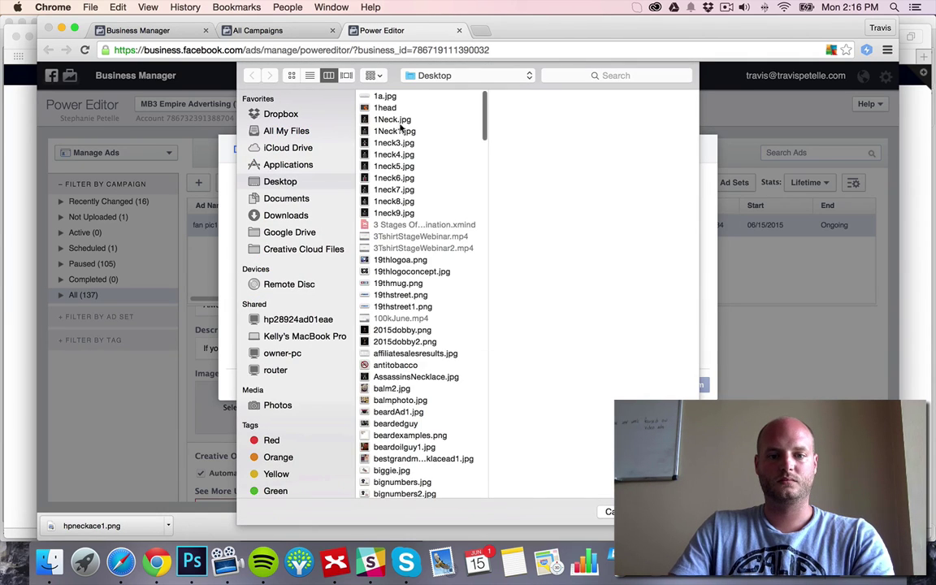
scroll(408, 298, down, 5)
scroll(407, 298, down, 15)
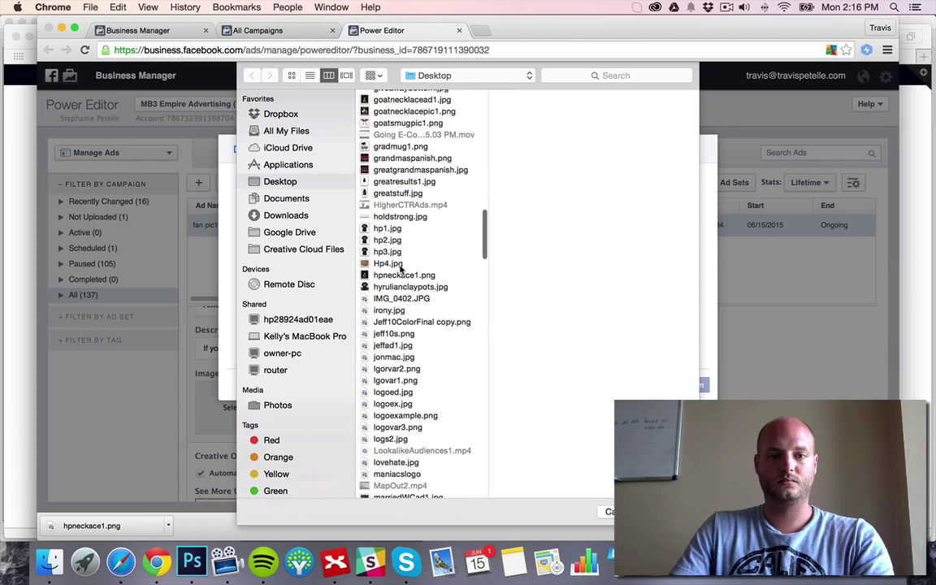
click(396, 229)
key(Return)
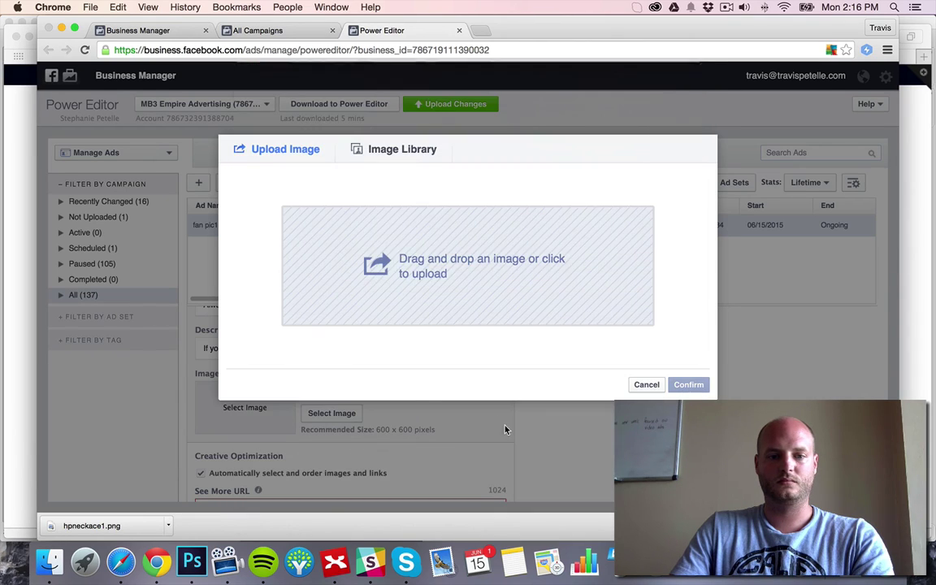
click(688, 385)
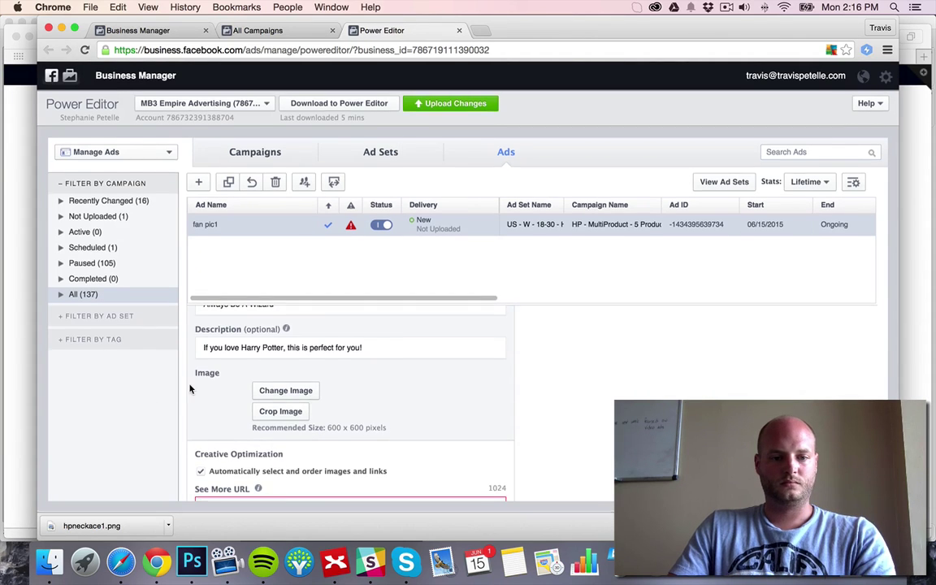
scroll(417, 382, down, 5)
scroll(417, 381, up, 2)
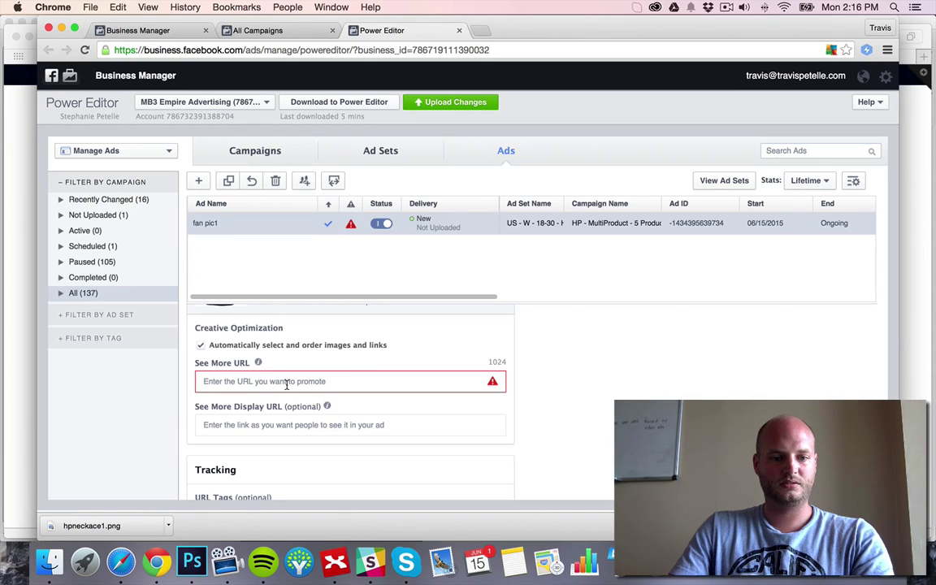
mouse_move(258, 363)
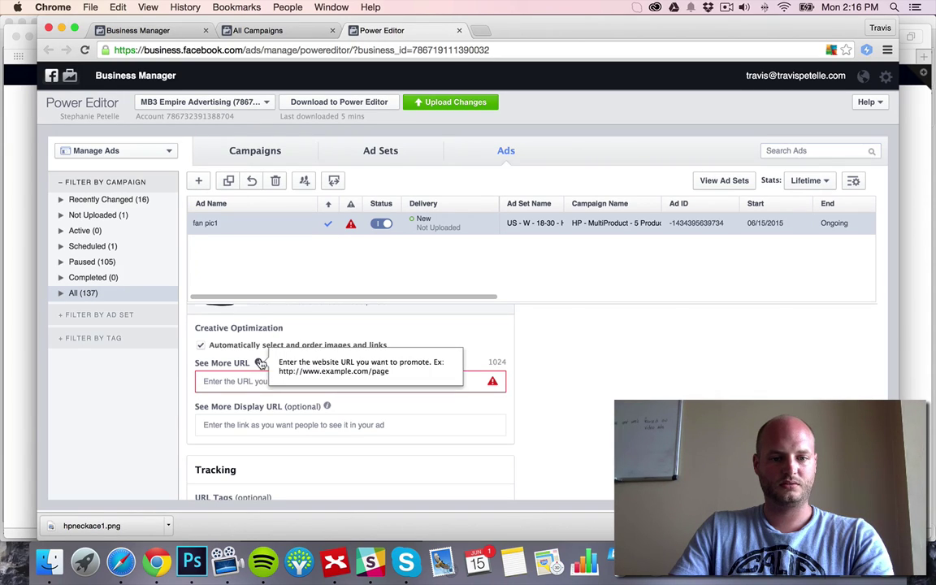
click(240, 381)
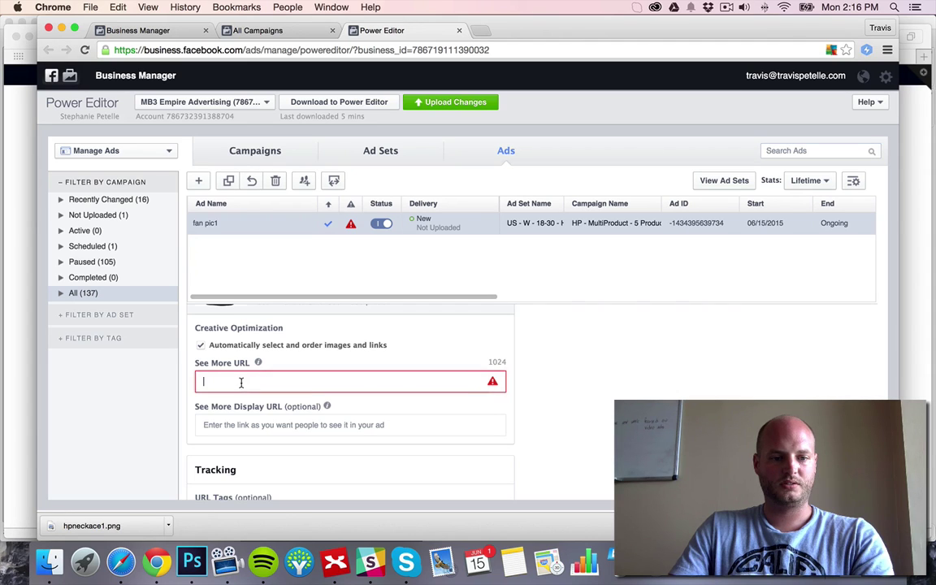
scroll(569, 383, down, 1)
scroll(560, 385, up, 10)
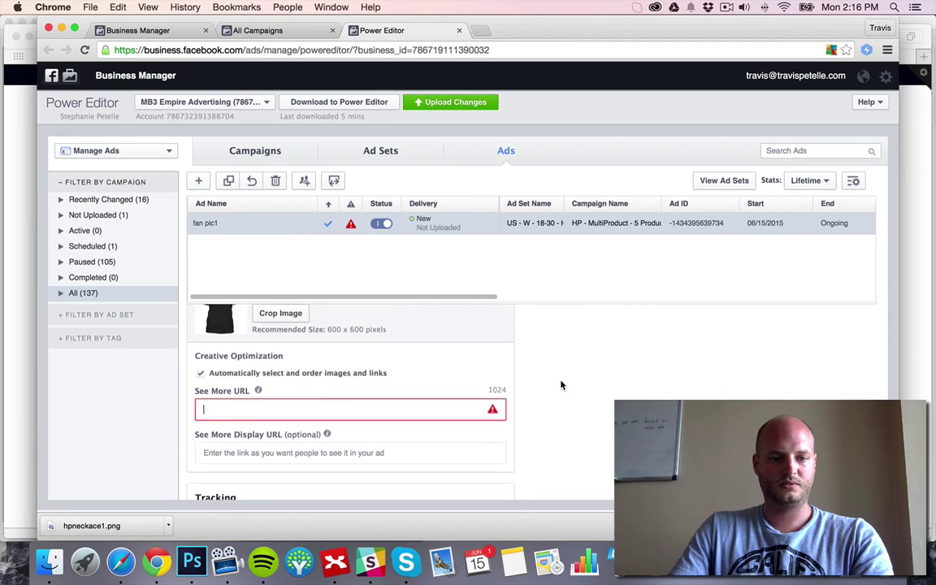
scroll(519, 377, up, 2)
scroll(519, 376, down, 5)
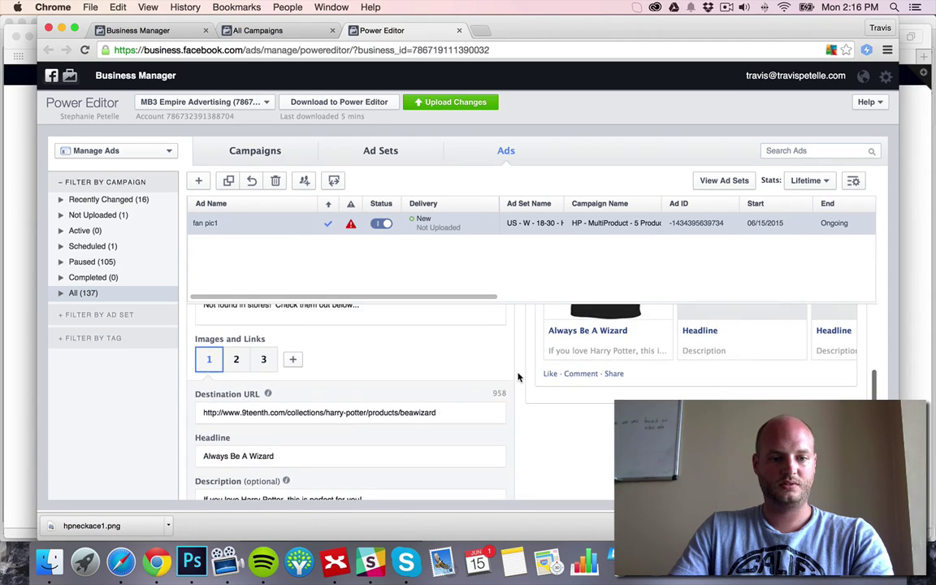
scroll(499, 384, up, 5)
scroll(498, 385, down, 10)
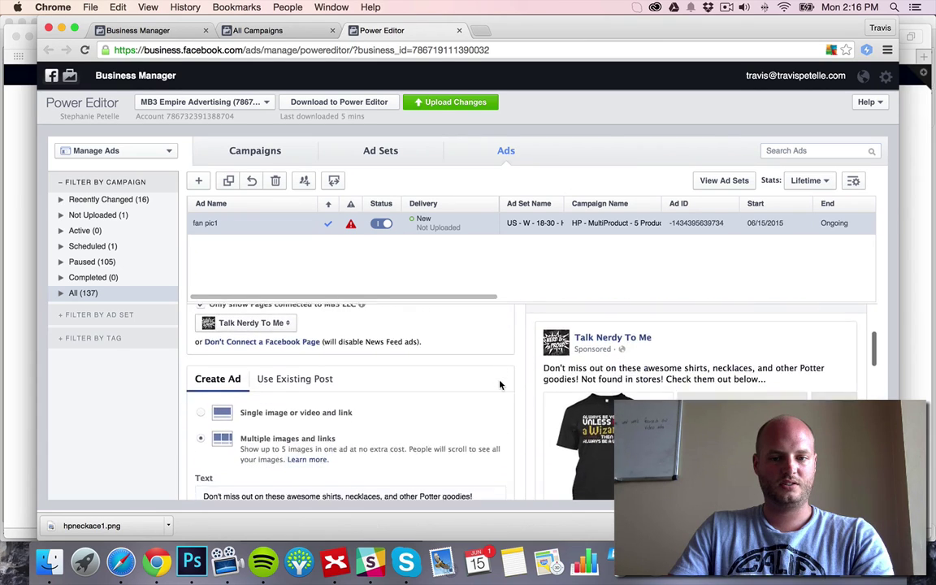
scroll(528, 386, down, 3)
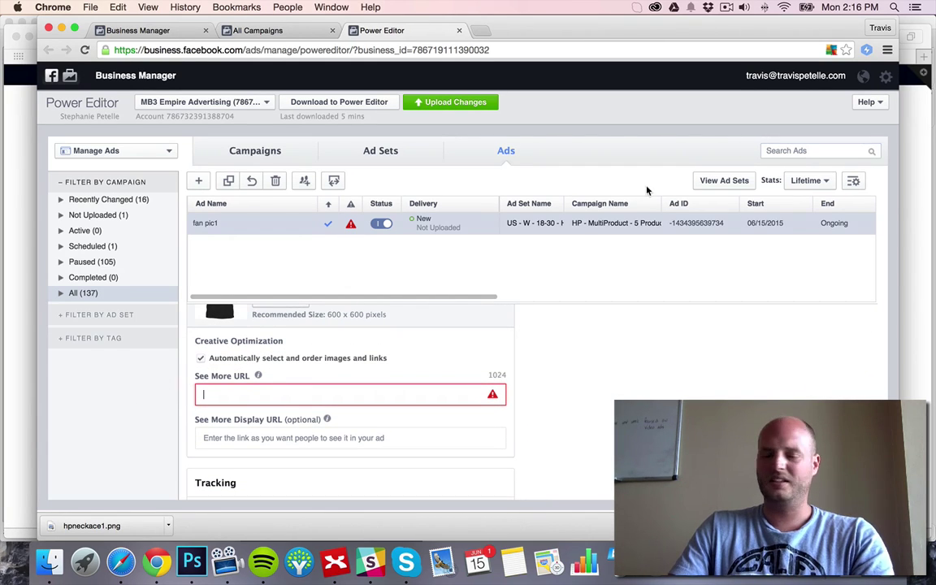
click(248, 393)
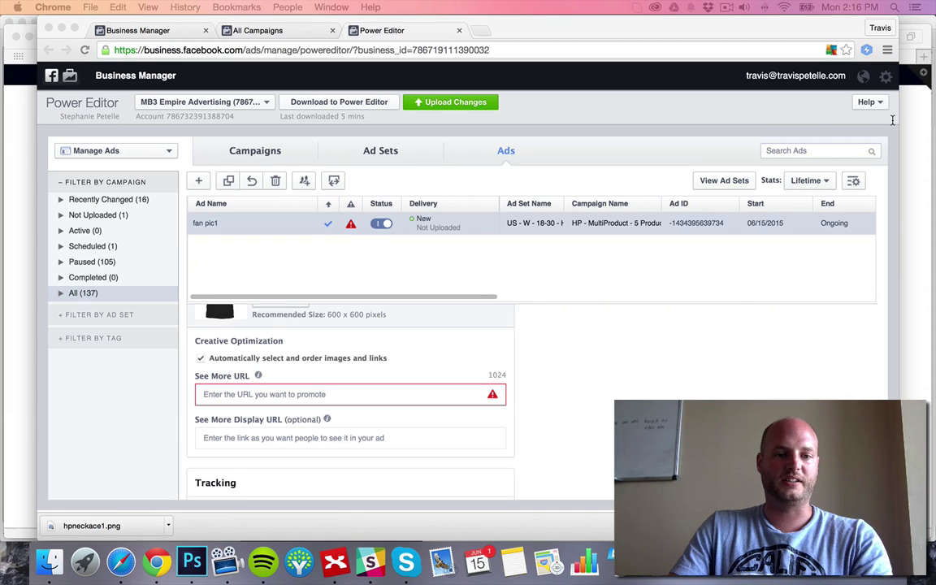
click(394, 396)
text(http://www.ifbearth.com/collections/harry-potter)
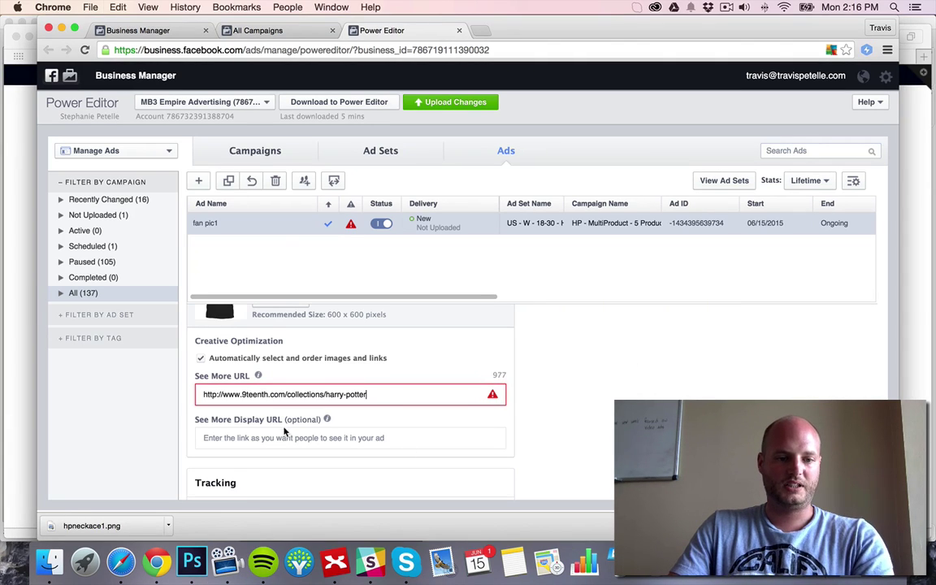
key(Tab)
scroll(534, 445, down, 3)
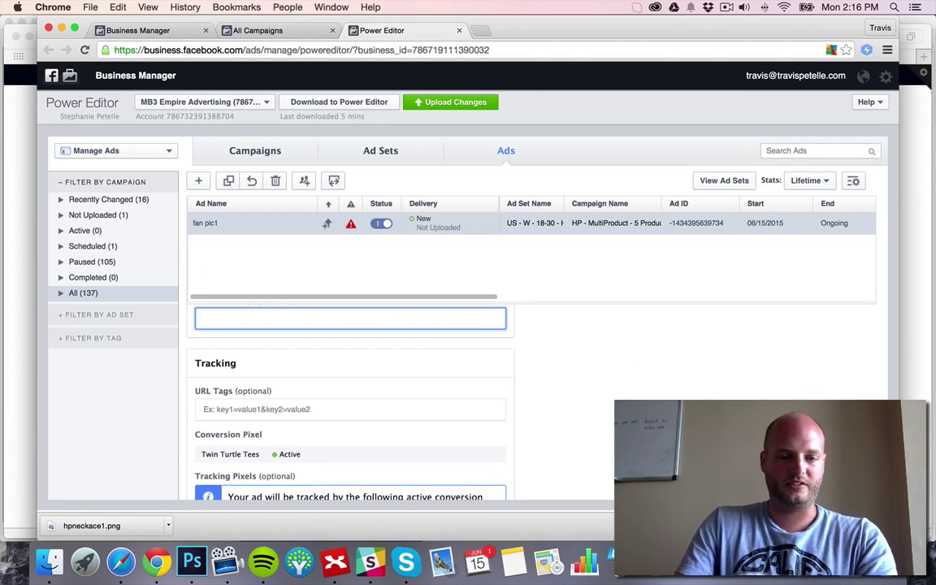
text(www.9t)
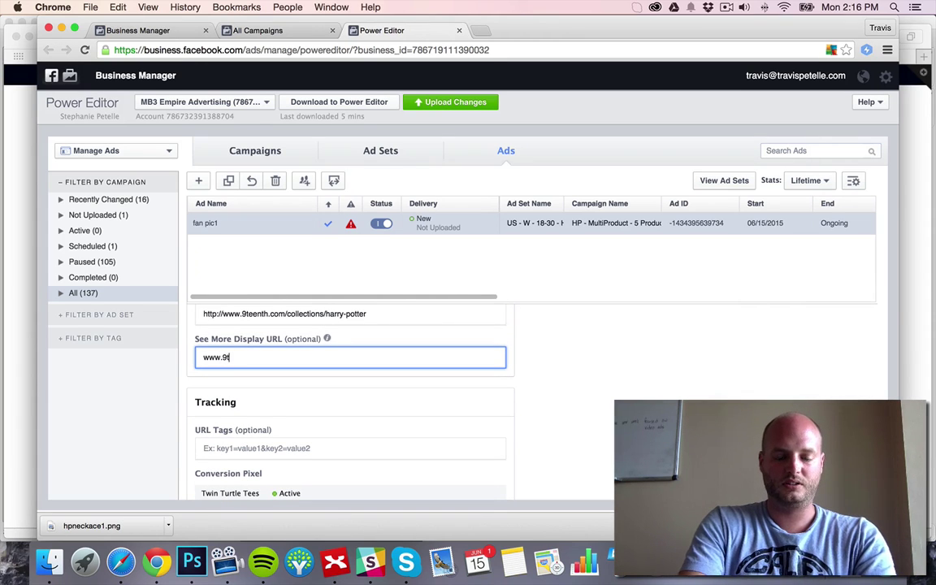
text(eenth.com)
scroll(611, 456, down, 5)
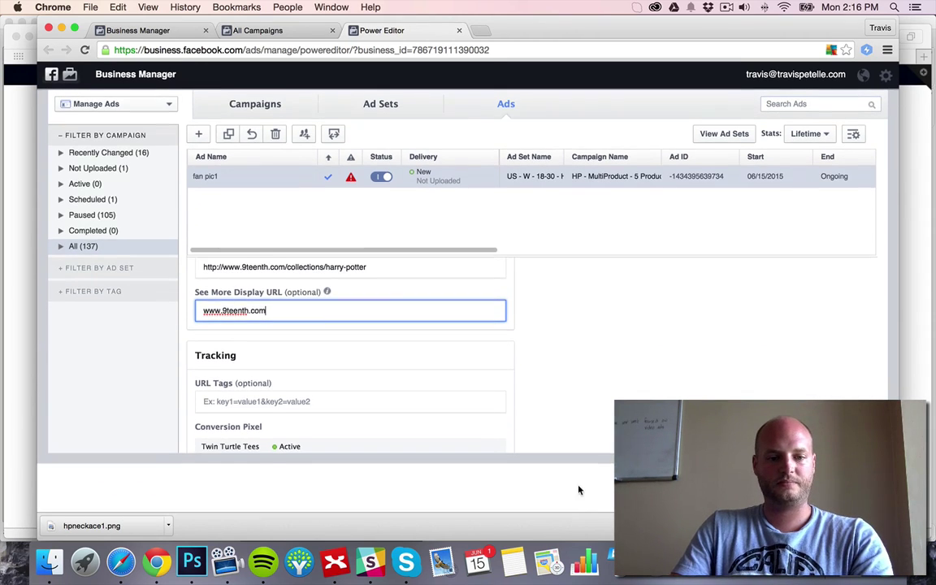
scroll(288, 332, down, 2)
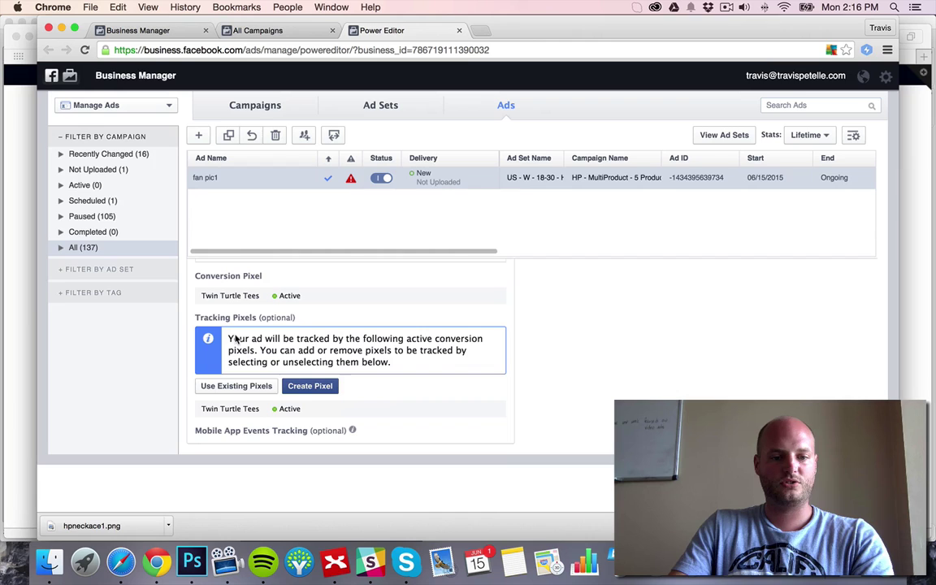
scroll(540, 392, up, 10)
scroll(540, 392, up, 4)
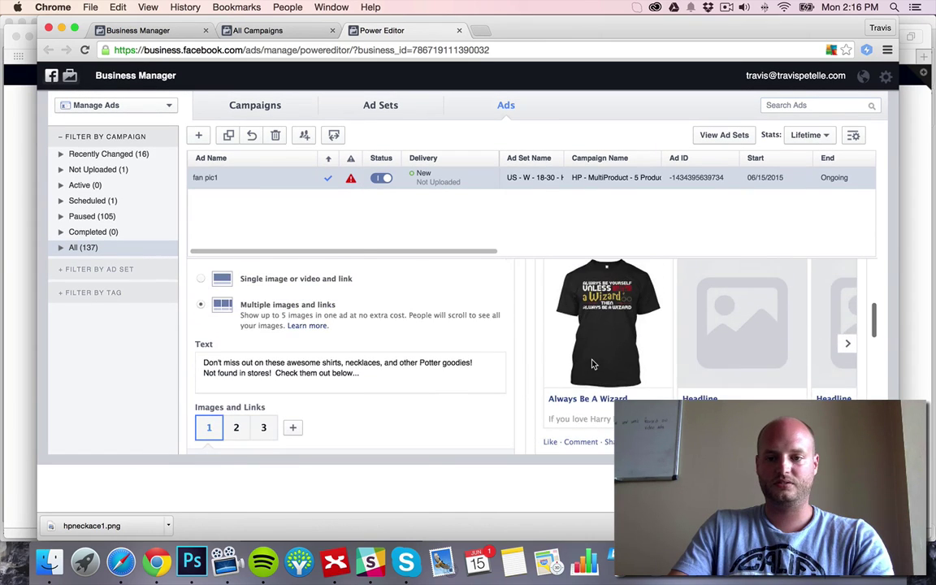
scroll(447, 312, down, 1)
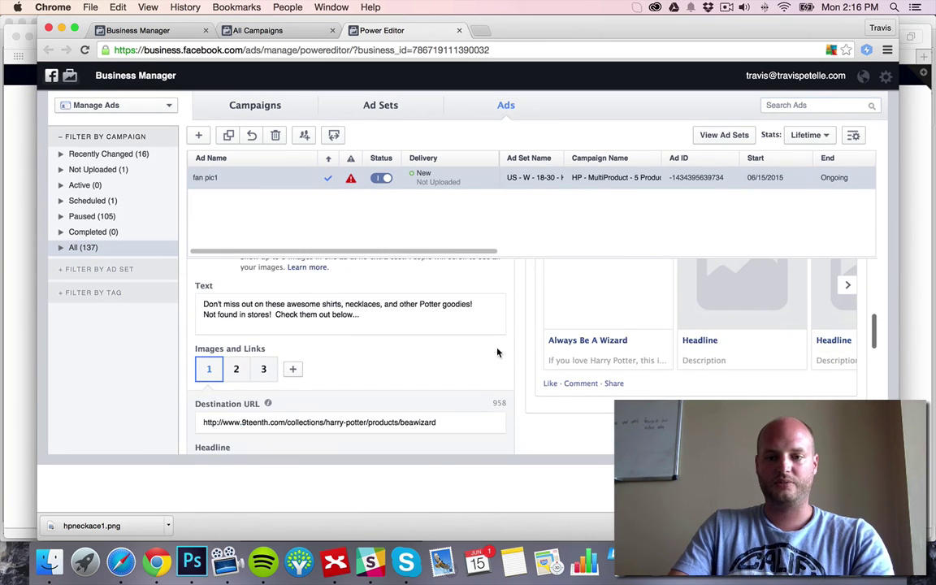
Paste the Muggle necklace product page link as card 2's destination URL
click(236, 369)
click(303, 420)
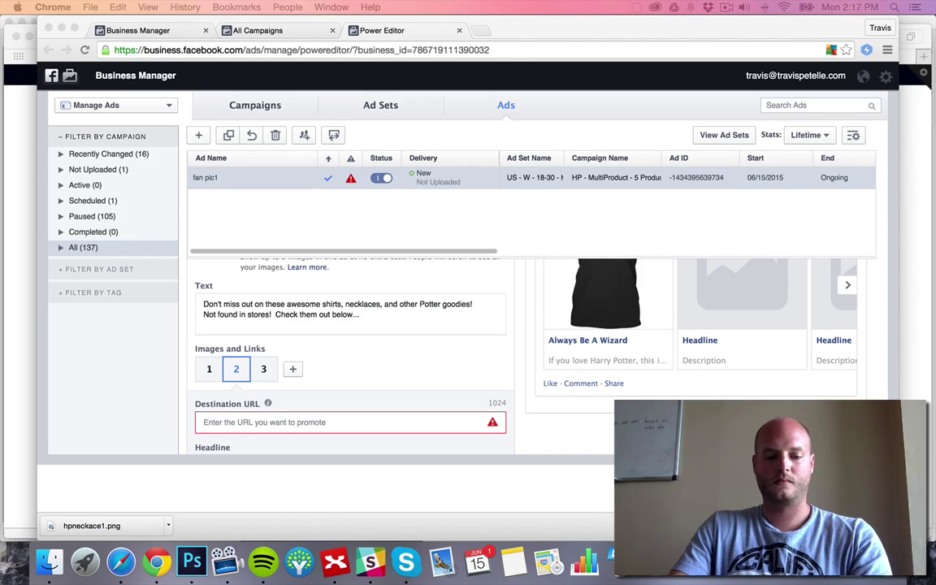
click(295, 422)
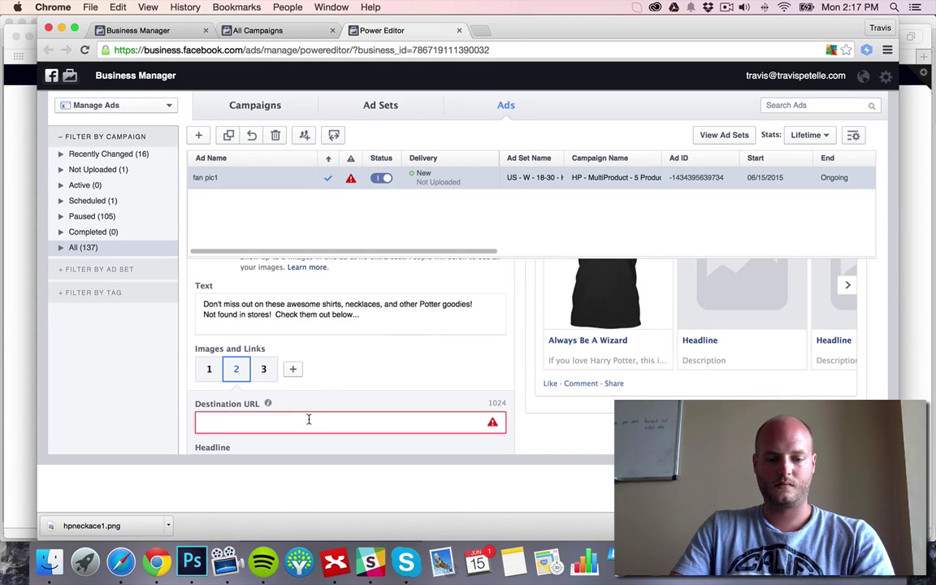
text(http://www.9teenth.com/products/harry-potter-muggle-necklace)
scroll(288, 310, down, 5)
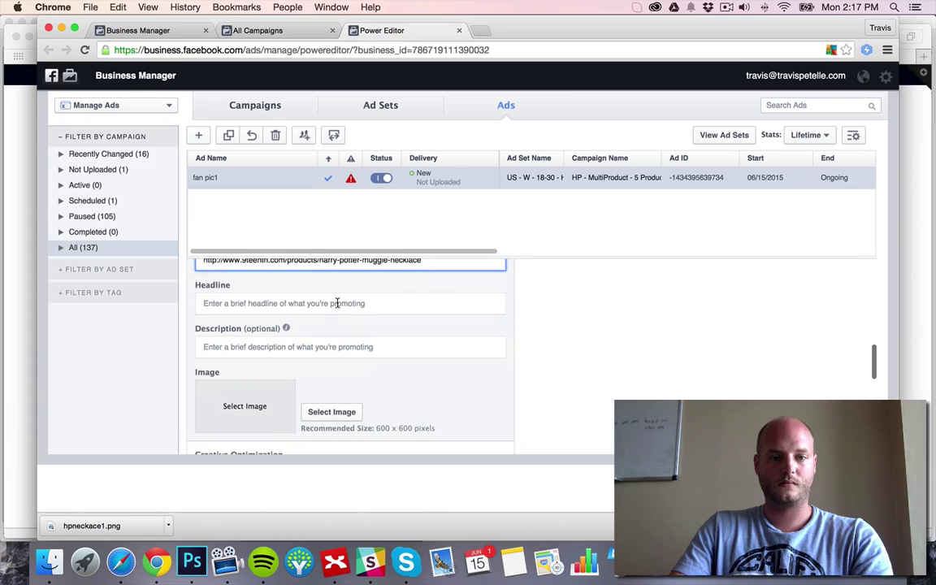
Give card 2 headline 'You'll love this necklace.' and description 'Any fan of Harry will love this necklace'
click(338, 303)
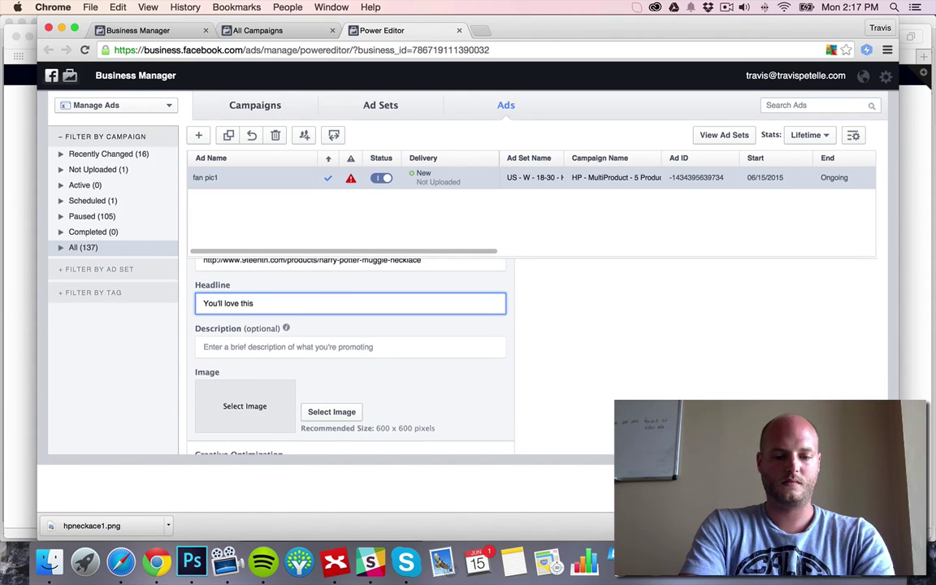
text(You'll love this necklace...)
key(Tab)
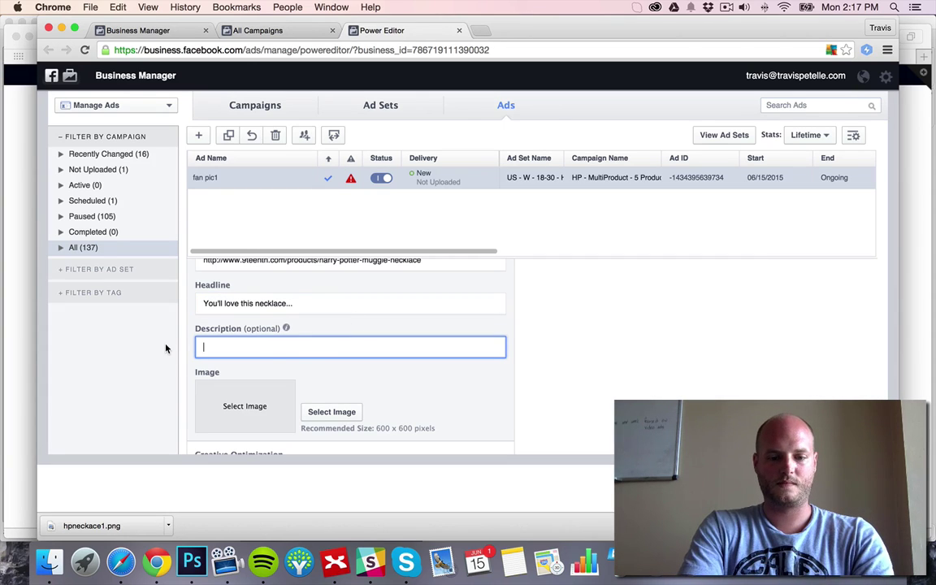
text(Any fan of Harry)
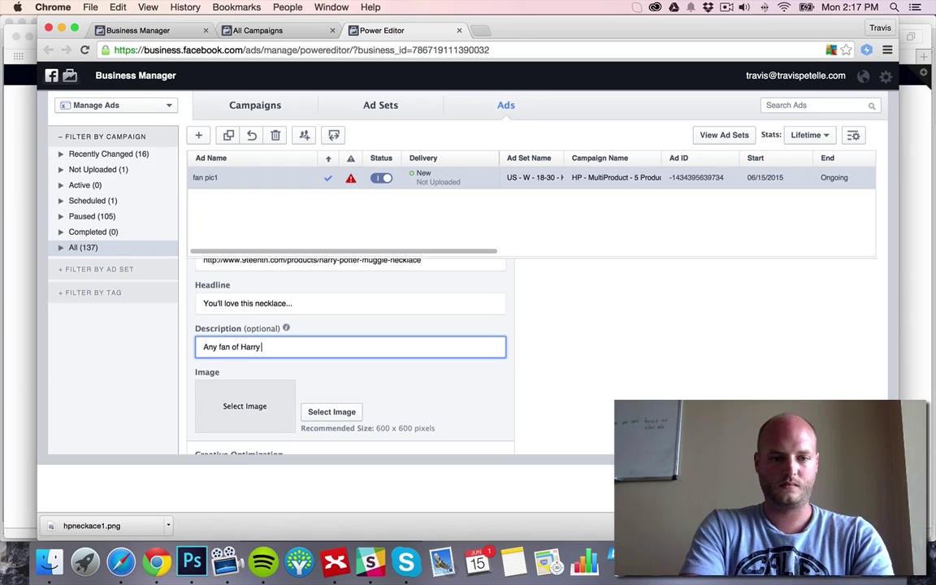
text( will love this necklace...)
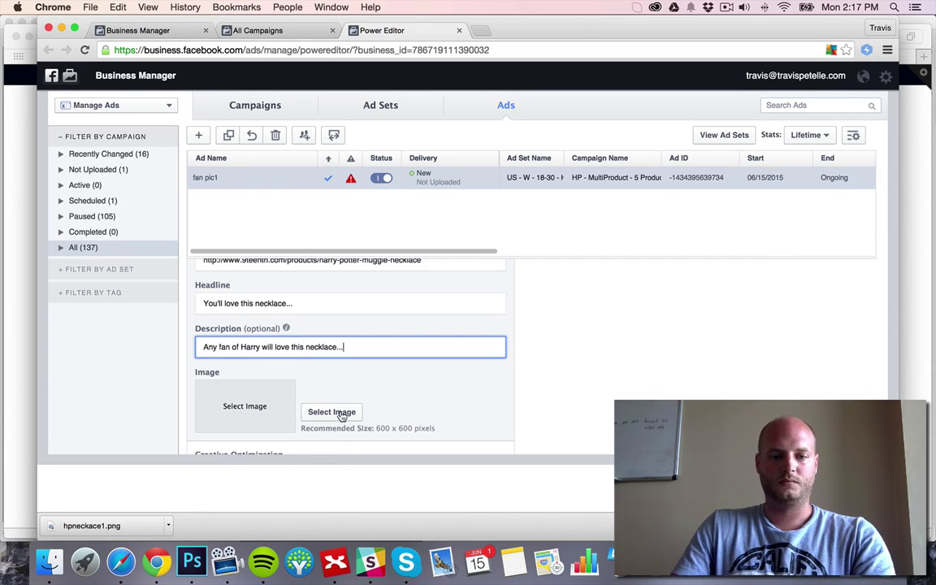
click(333, 412)
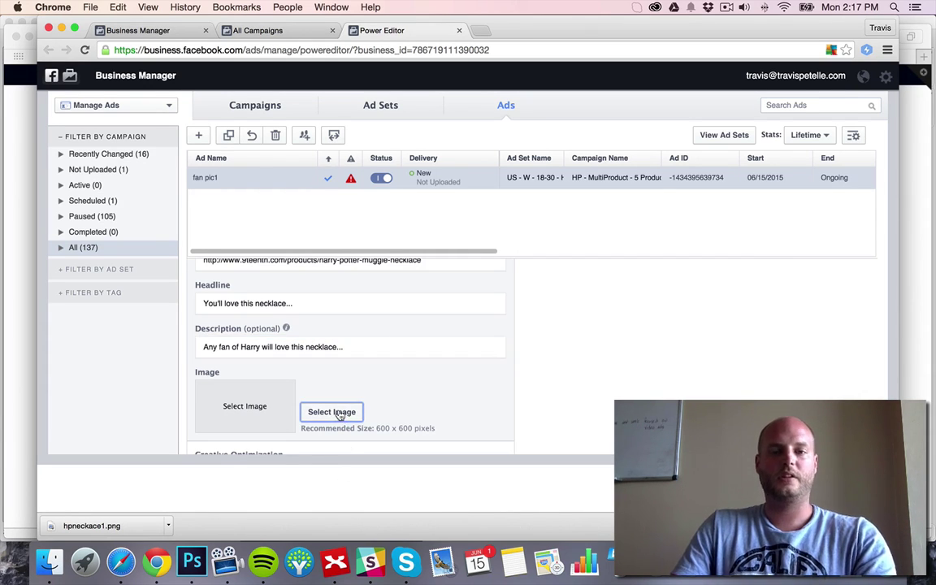
Upload hpneckace1.png from the Desktop and confirm it as card 2's image
click(309, 154)
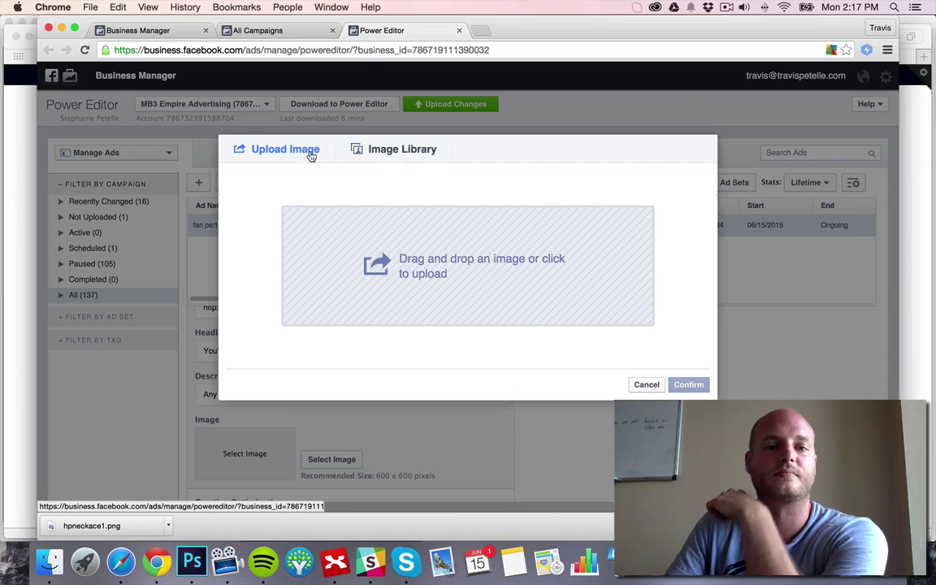
click(460, 253)
scroll(438, 276, down, 15)
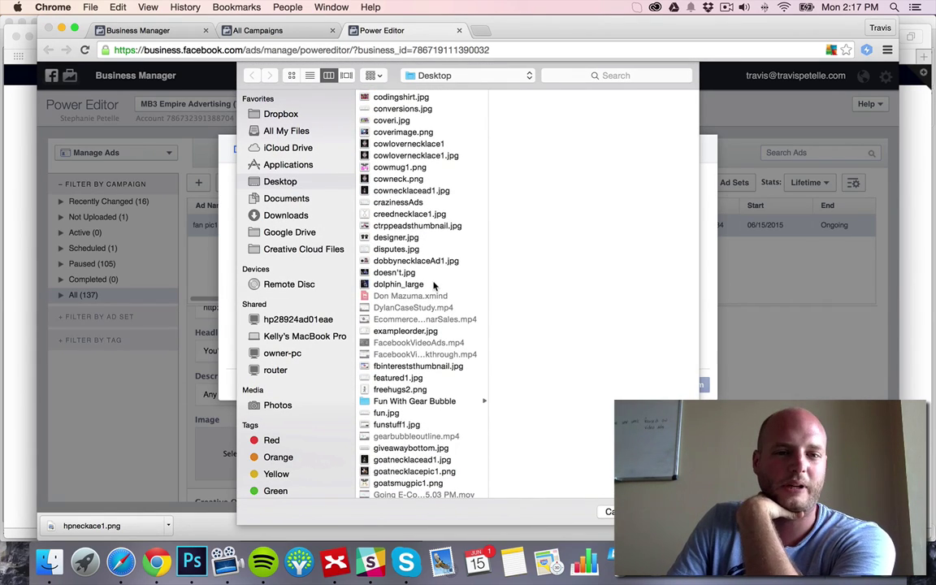
scroll(435, 283, down, 5)
scroll(437, 283, down, 1)
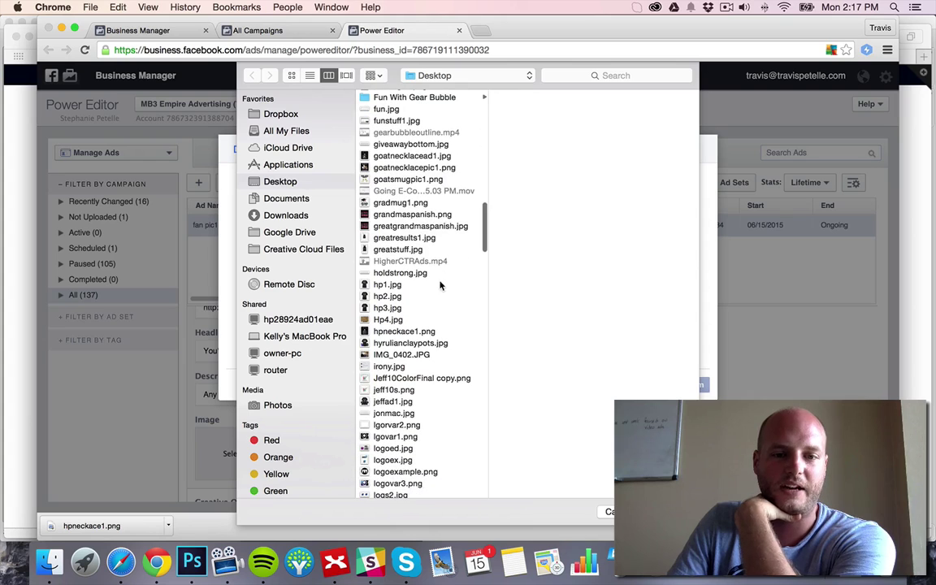
click(409, 331)
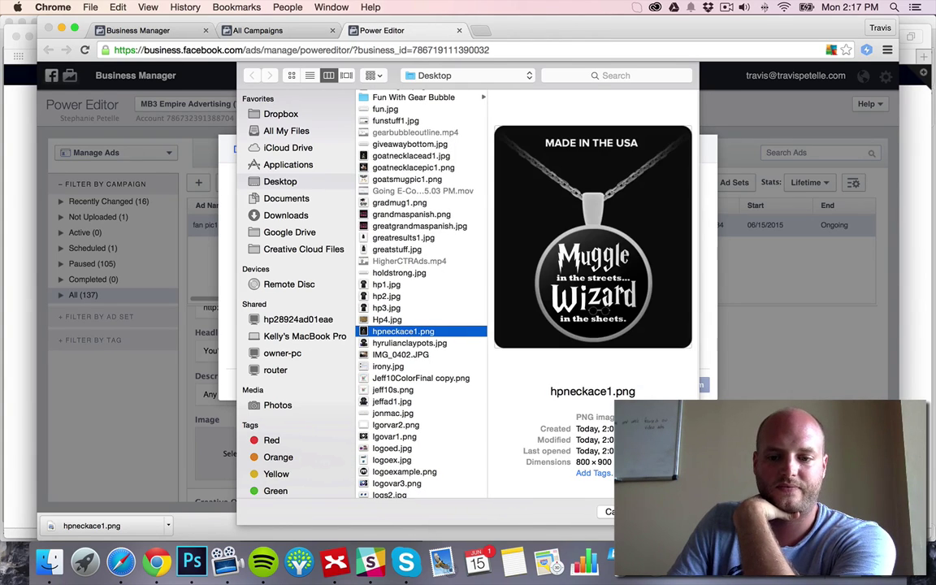
click(661, 512)
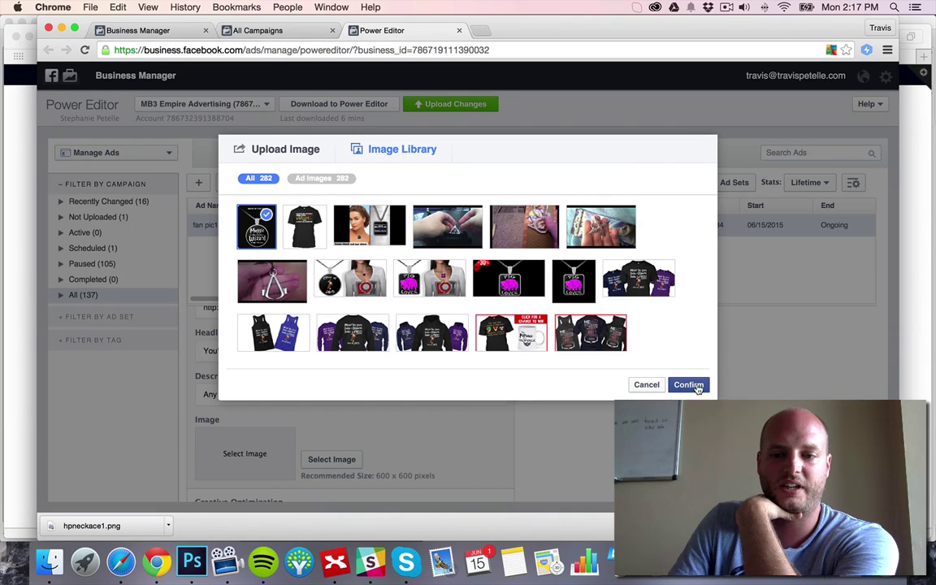
click(688, 385)
scroll(379, 359, down, 3)
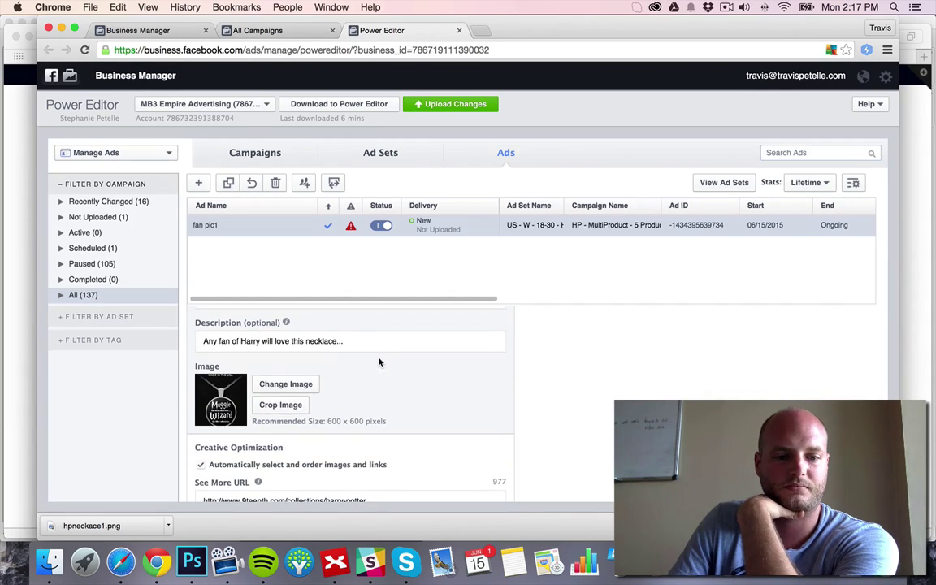
scroll(246, 387, down, 6)
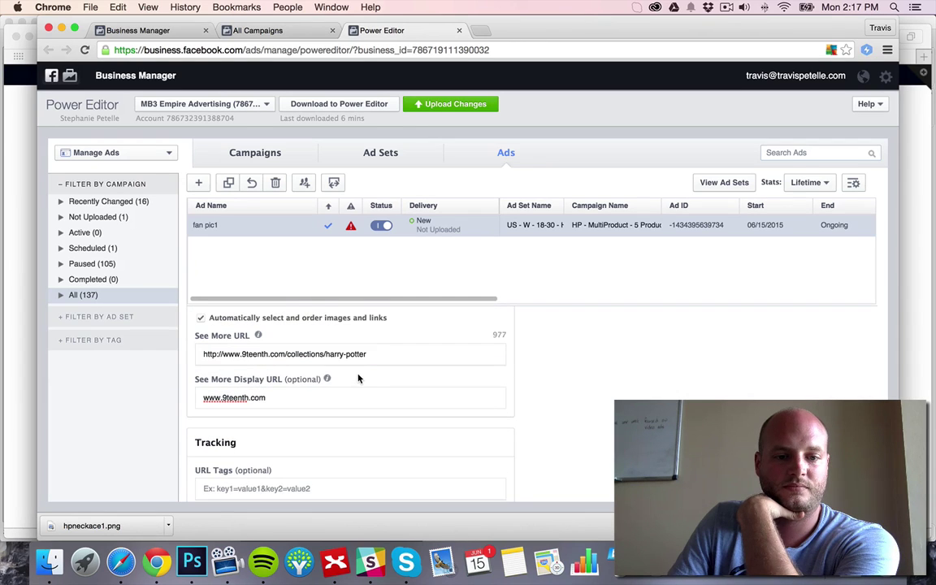
scroll(358, 379, down, 3)
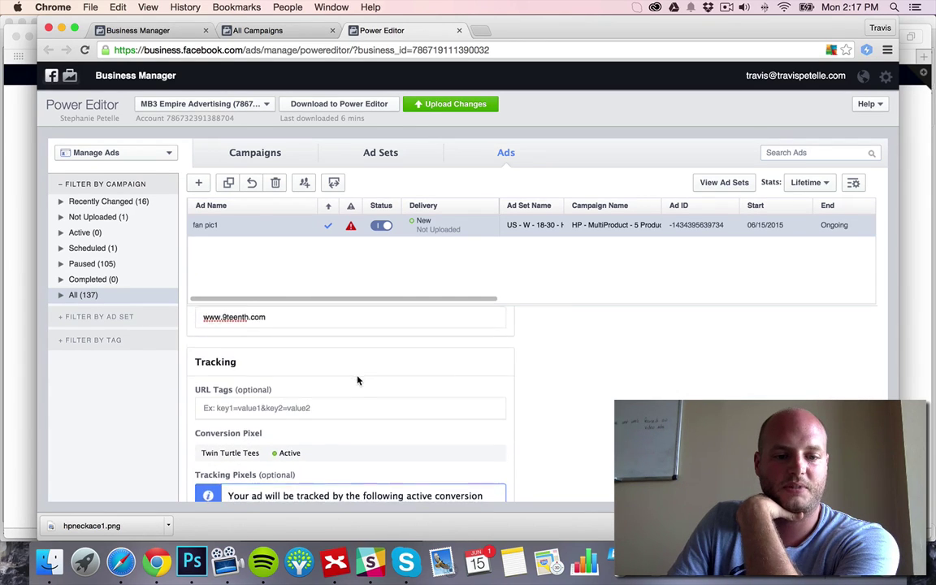
scroll(357, 380, down, 3)
scroll(358, 380, up, 10)
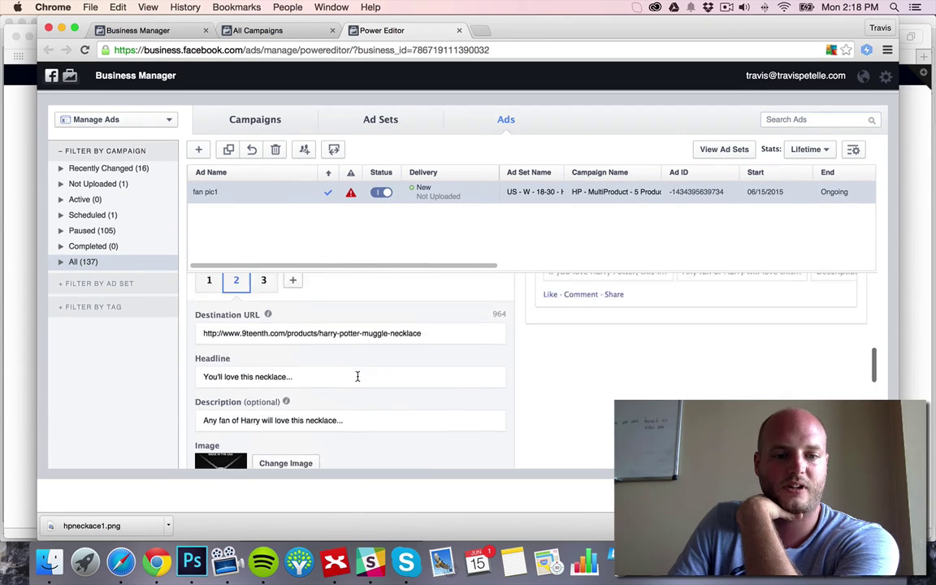
scroll(358, 378, down, 5)
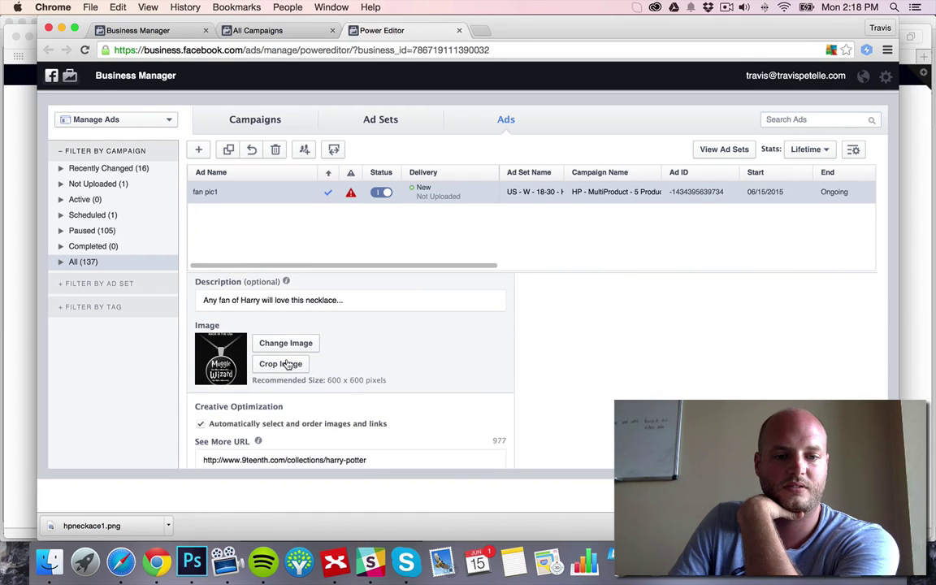
Crop the necklace image tighter and move the crop below the MADE IN THE USA banner
click(288, 364)
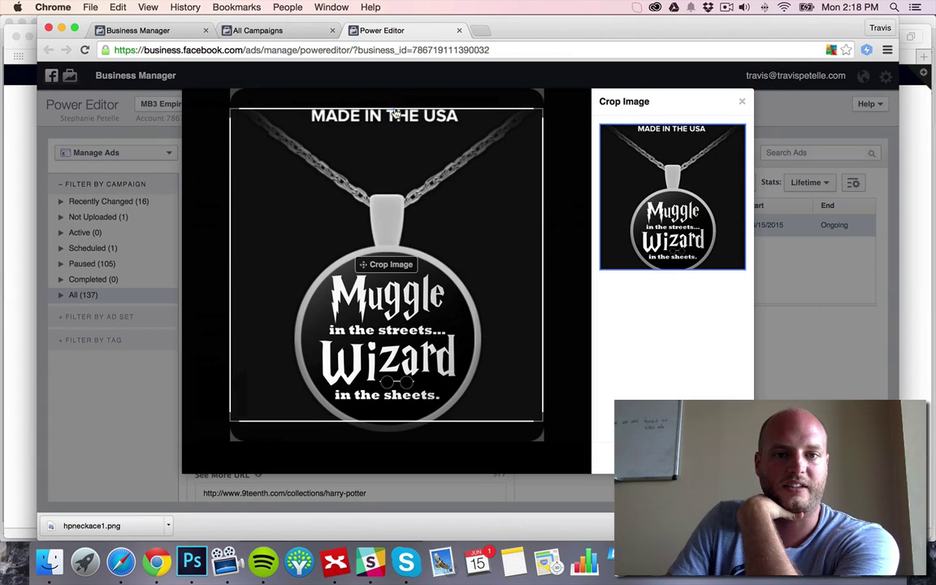
mouse_move(541, 109)
mouse_down()
mouse_move(533, 142)
mouse_move(543, 123)
mouse_up()
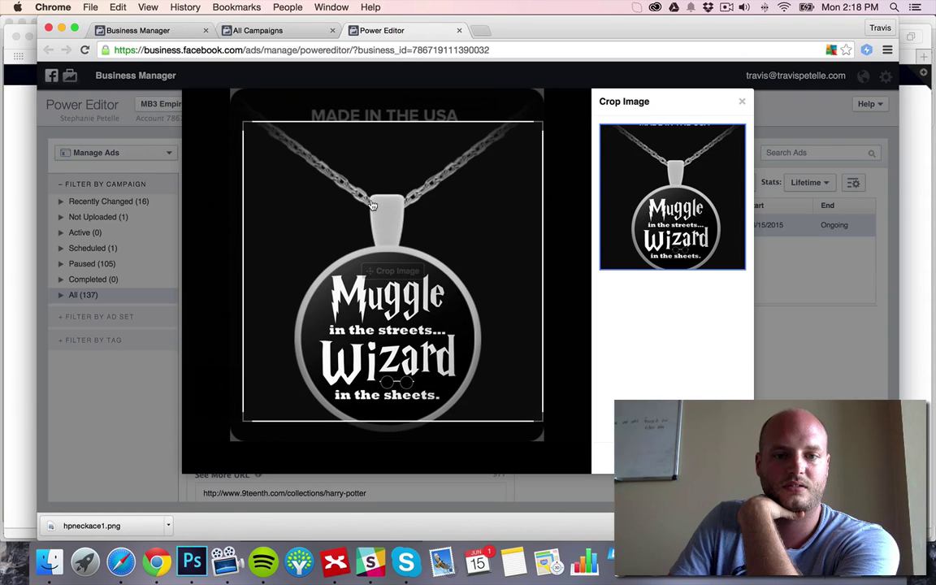
drag(394, 375, 404, 391)
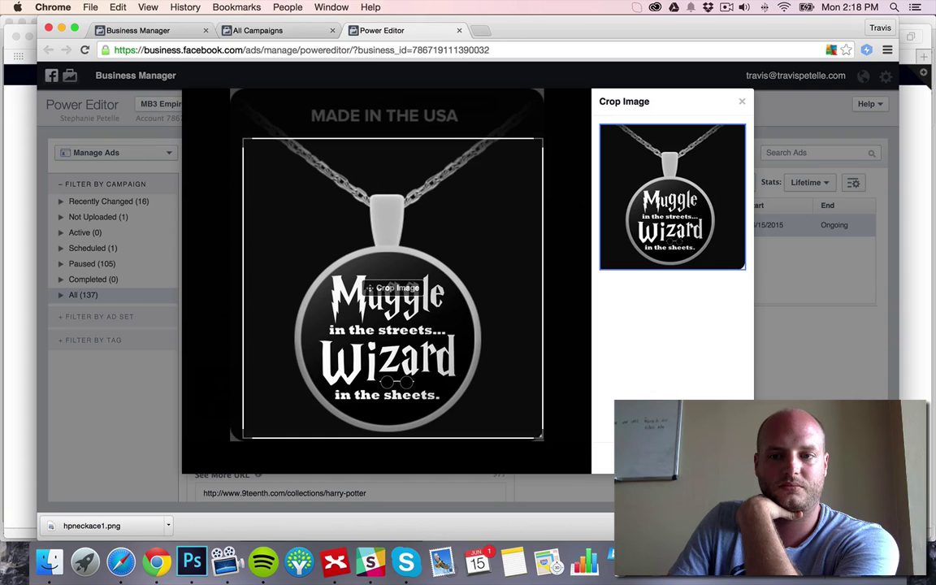
click(489, 424)
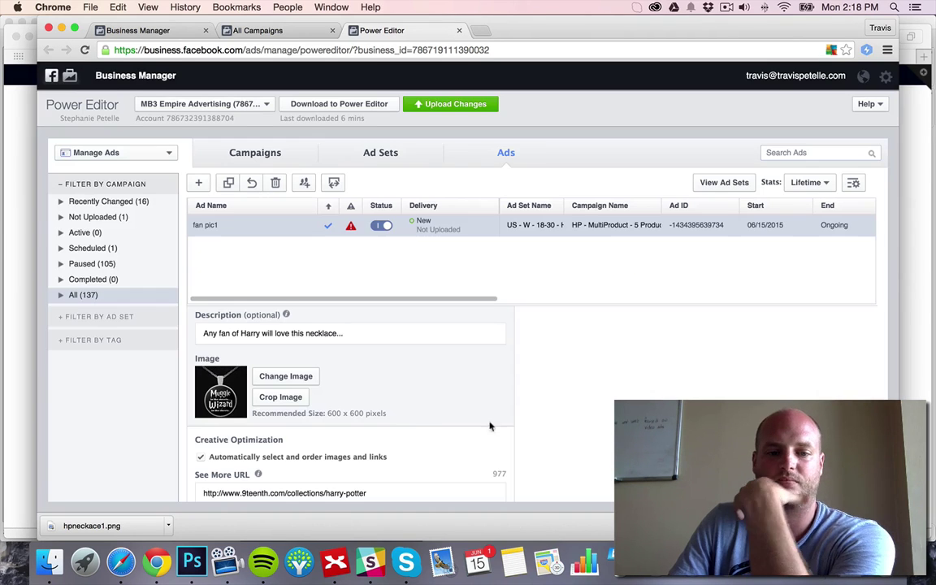
Open carousel card 3 and bring its empty Destination URL field into view
scroll(240, 408, down, 3)
scroll(240, 409, down, 5)
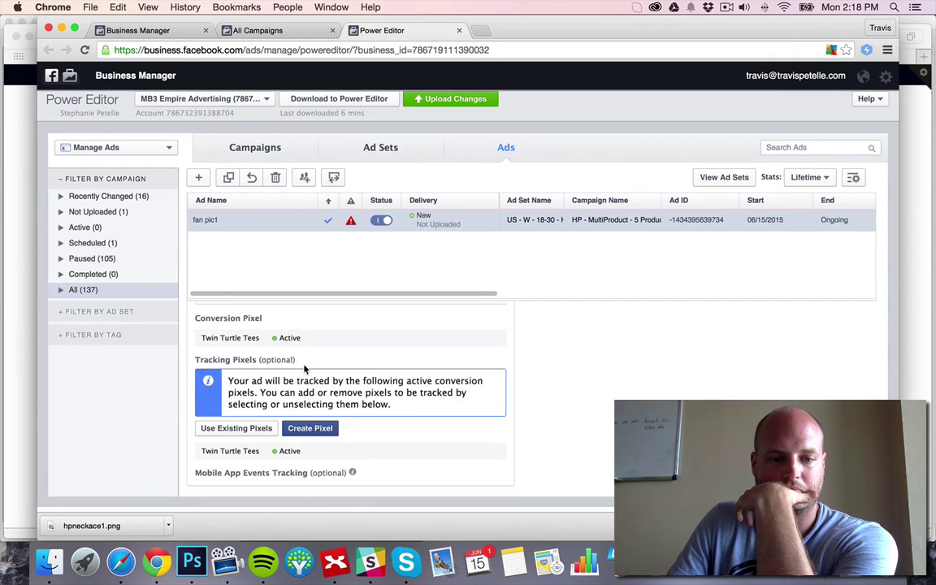
scroll(304, 366, up, 10)
scroll(306, 367, up, 3)
scroll(308, 372, down, 2)
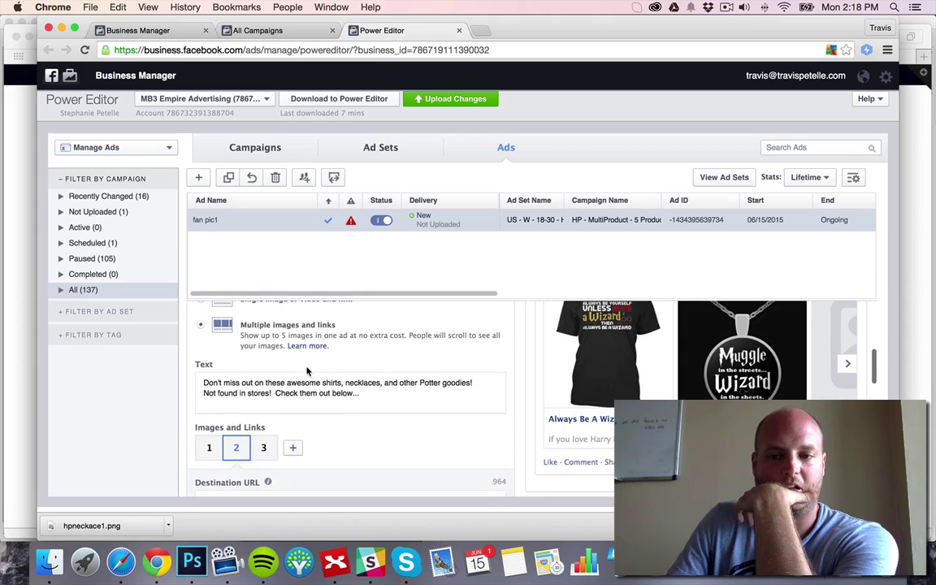
click(266, 457)
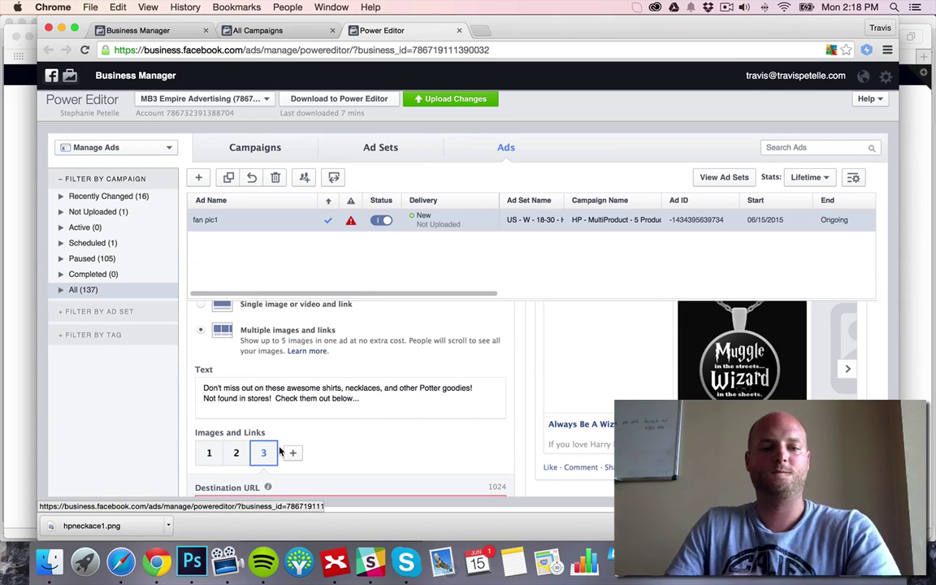
scroll(320, 461, down, 2)
scroll(321, 461, down, 2)
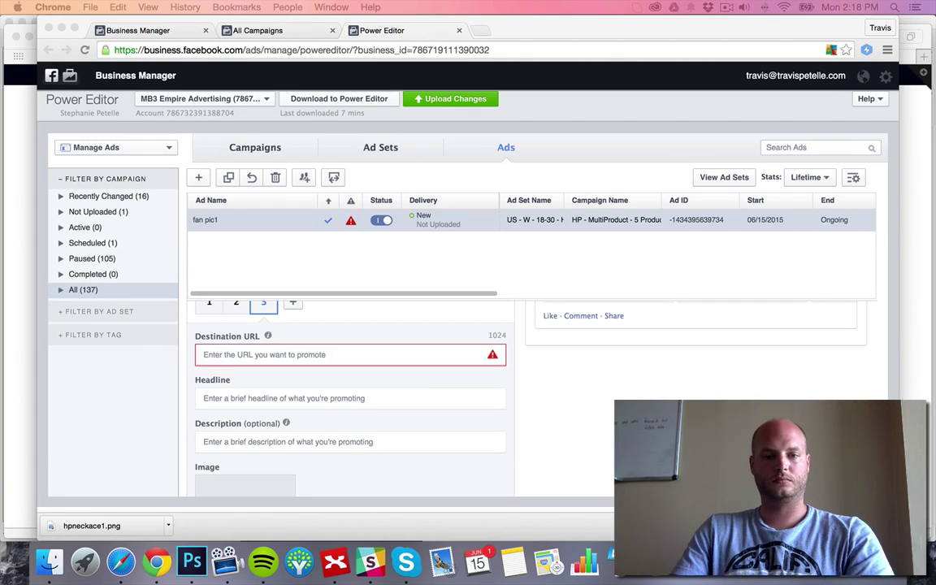
Paste the Patronus Ewok product link as card 3's URL and enter headline 'Is your Patronus an Ewok?'
click(378, 353)
text(http://www.9teenth.com/collections/harry-potter/products/my-patronus-is-an-ewok)
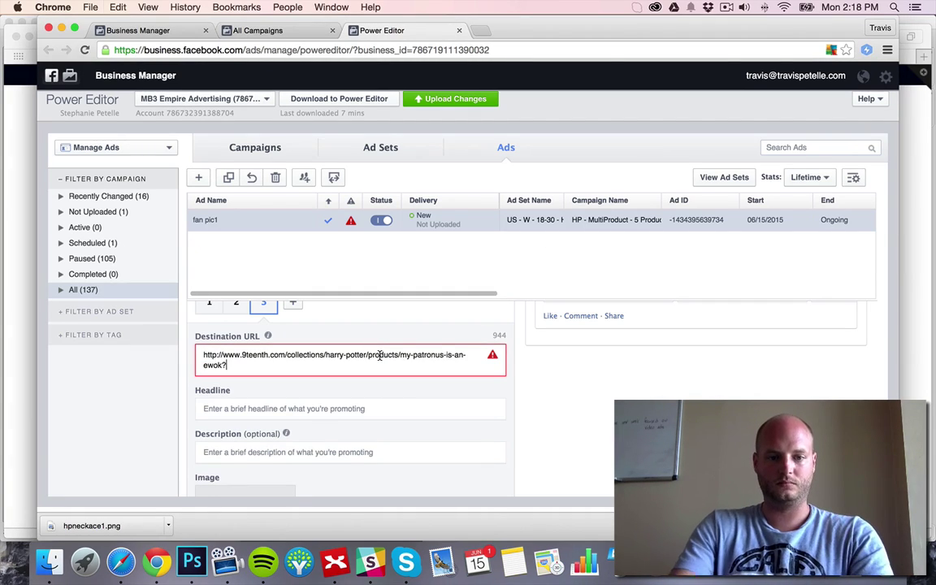
key(Tab)
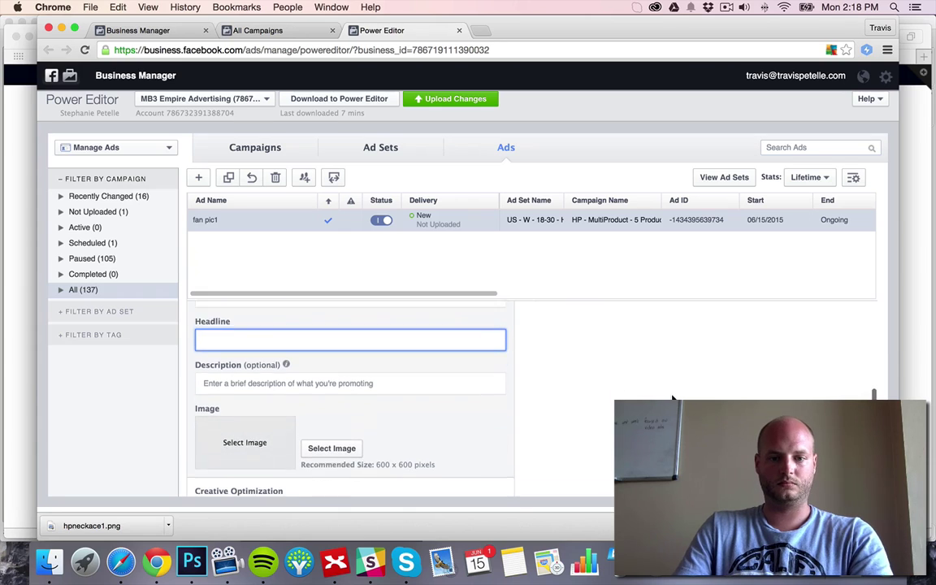
text(Is your Pat)
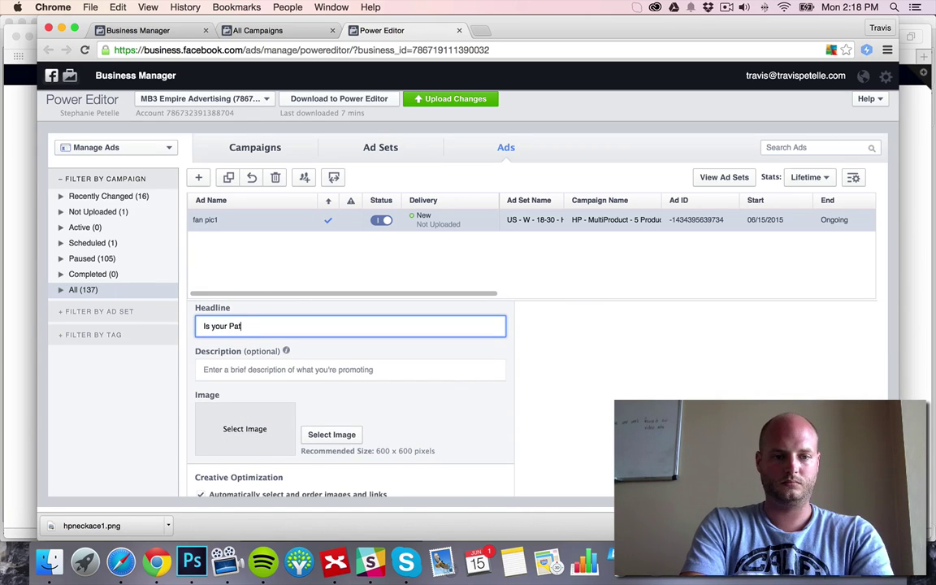
text(ronus an Ewok?)
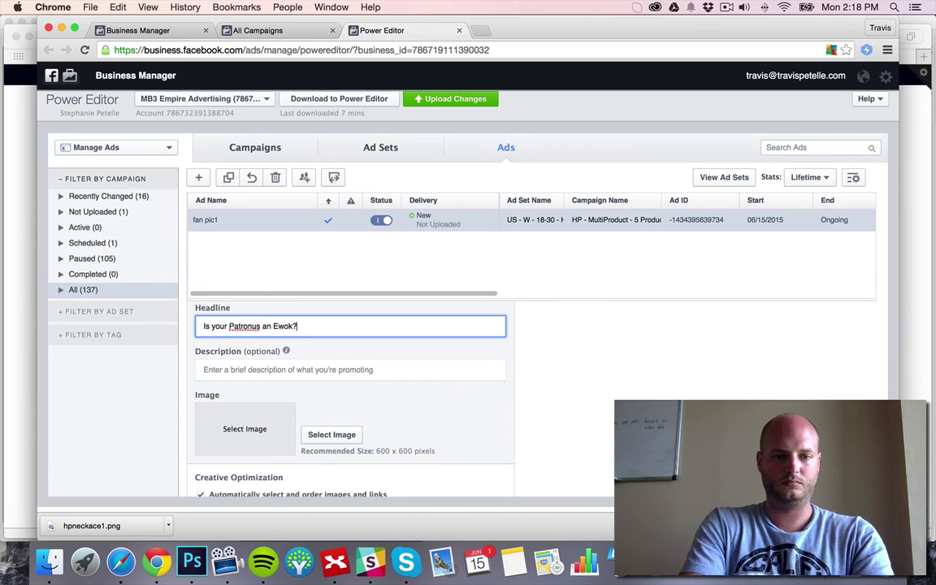
Give card 3 the description 'You need this if you love Harry and Ewoks...'
click(349, 370)
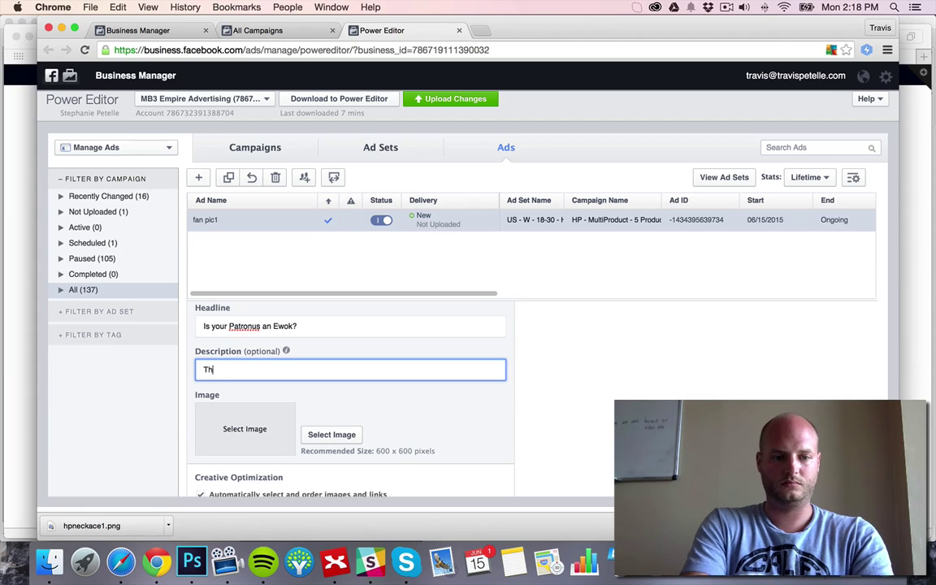
text(You need this if you love Ha)
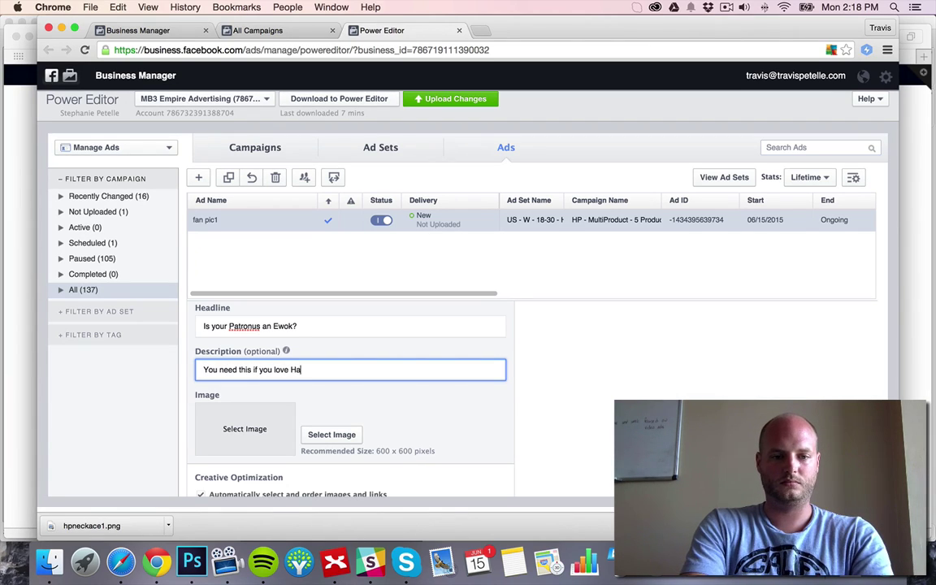
text(rry and Ewoks)
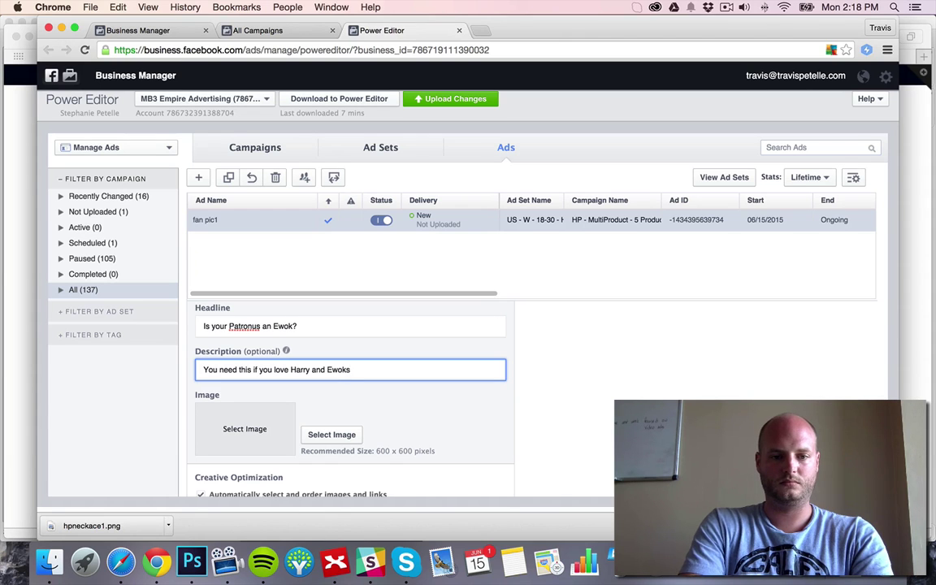
text(...)
scroll(533, 366, down, 1)
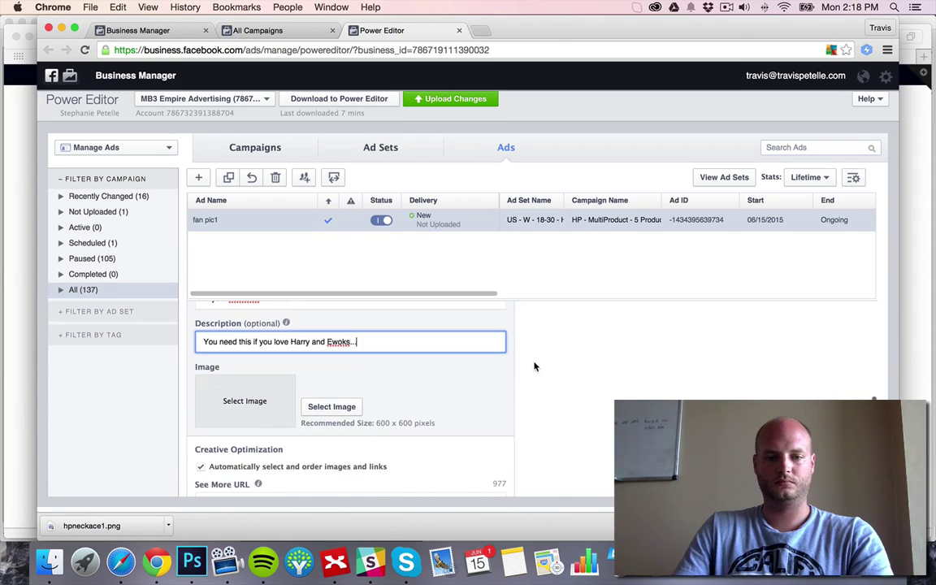
click(324, 414)
Upload the hp3.jpg T-shirt picture and confirm it as card 3's image
click(281, 155)
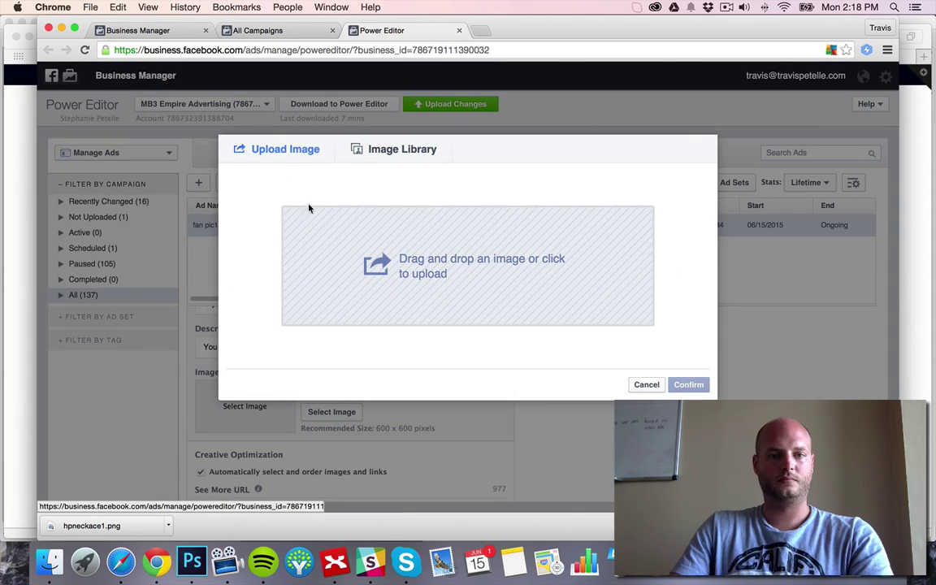
click(390, 255)
scroll(422, 265, down, 15)
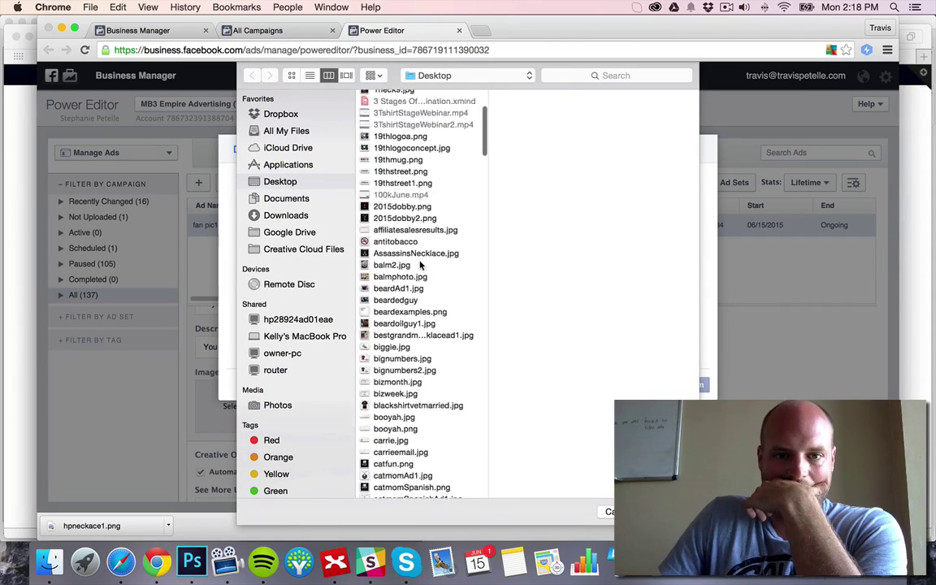
scroll(422, 265, down, 5)
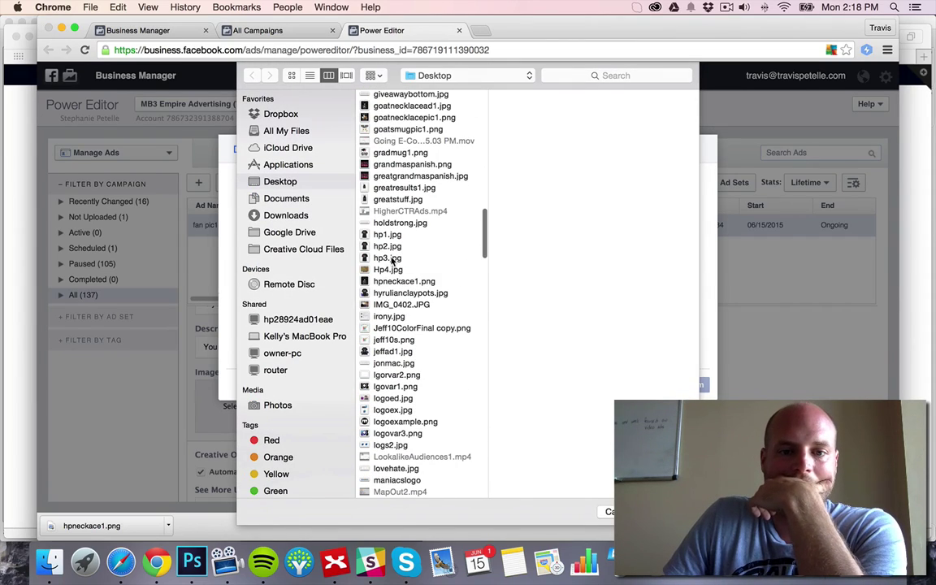
click(387, 257)
click(654, 511)
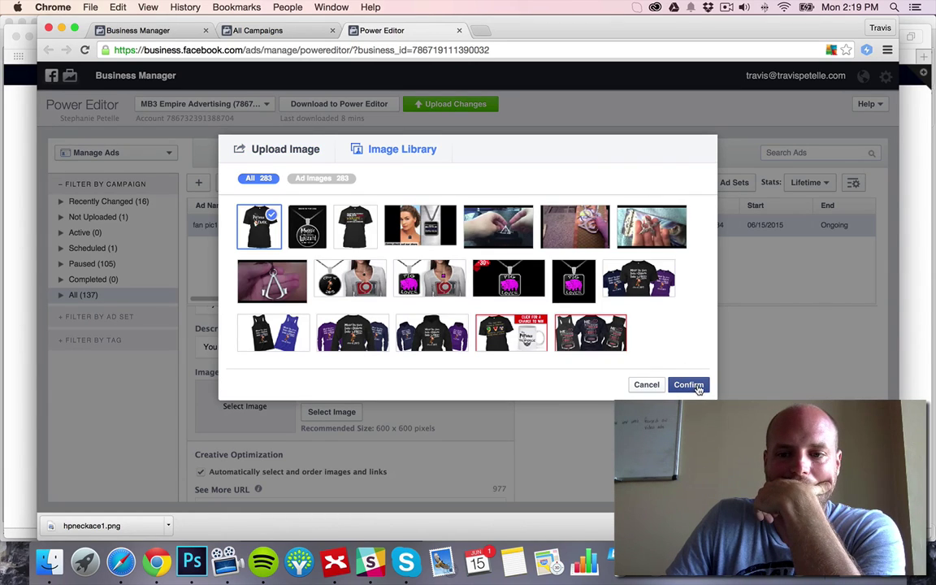
click(689, 385)
scroll(142, 382, down, 2)
scroll(353, 361, down, 4)
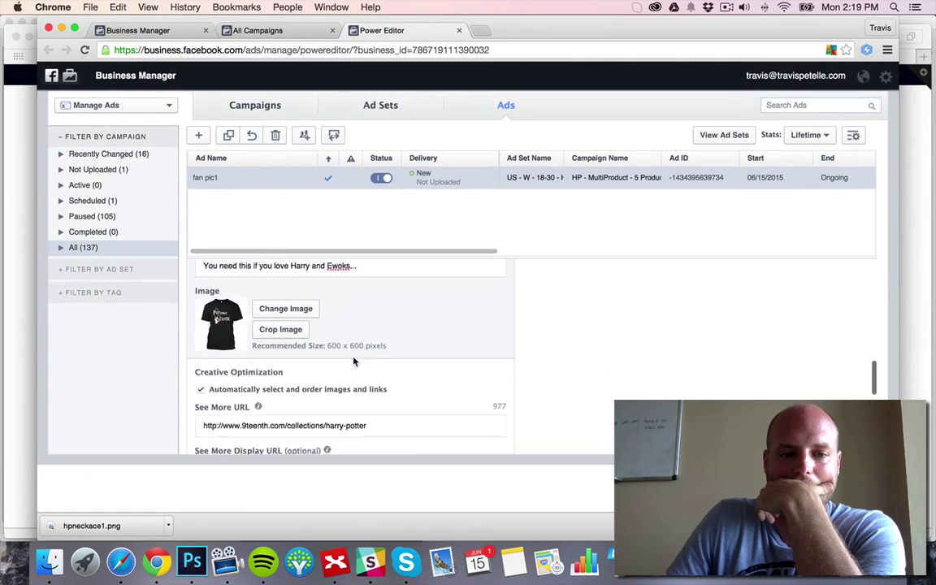
scroll(354, 360, down, 5)
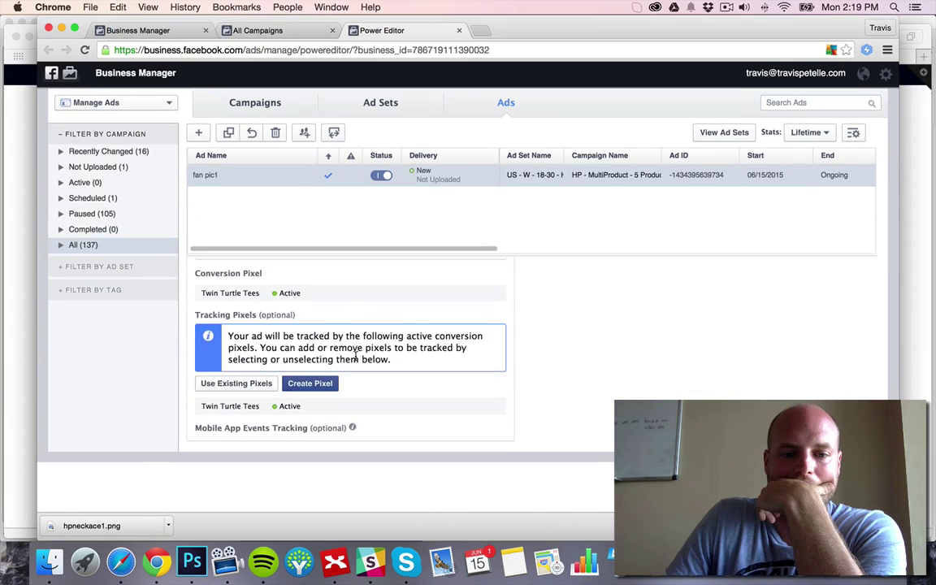
scroll(355, 356, up, 10)
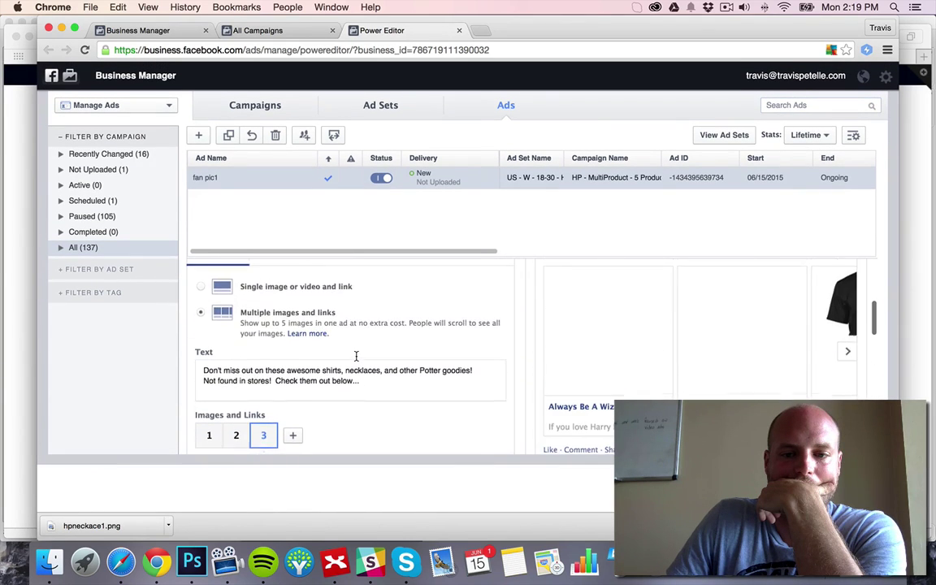
Add a fourth carousel card and paste the Harry Potter map product URL as its destination
scroll(355, 356, down, 3)
click(292, 370)
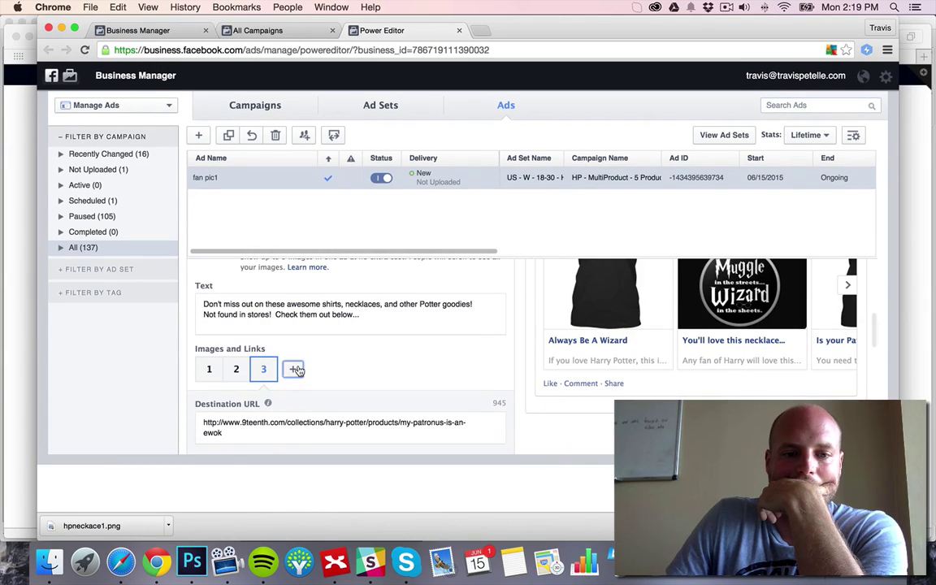
scroll(340, 329, down, 2)
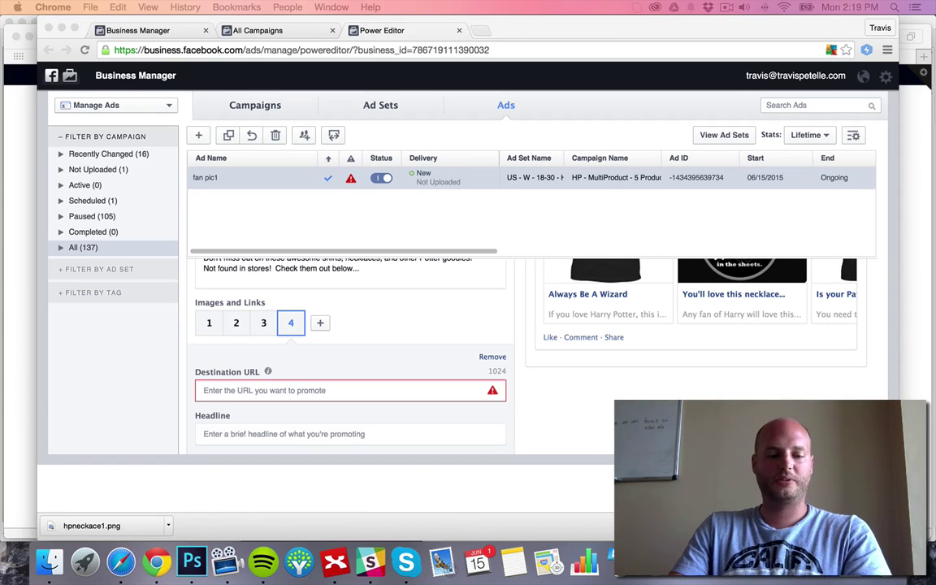
click(383, 392)
text(http://www.9teenth.com/collections/harry-potter/products/wizarding-world-of-harry-potter-map)
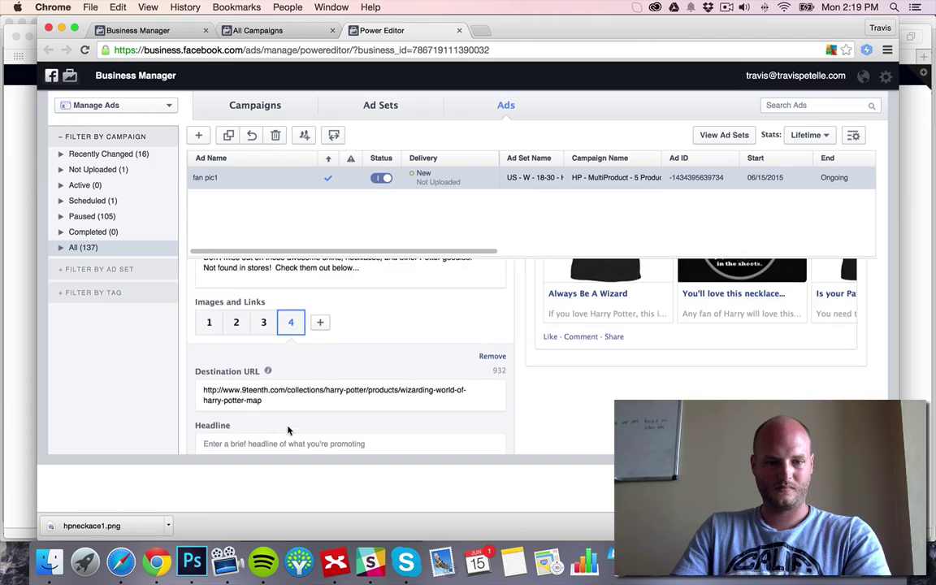
Set card 4's headline to 'This map is awesome!' and write a Potter map description
scroll(306, 351, down, 2)
click(305, 348)
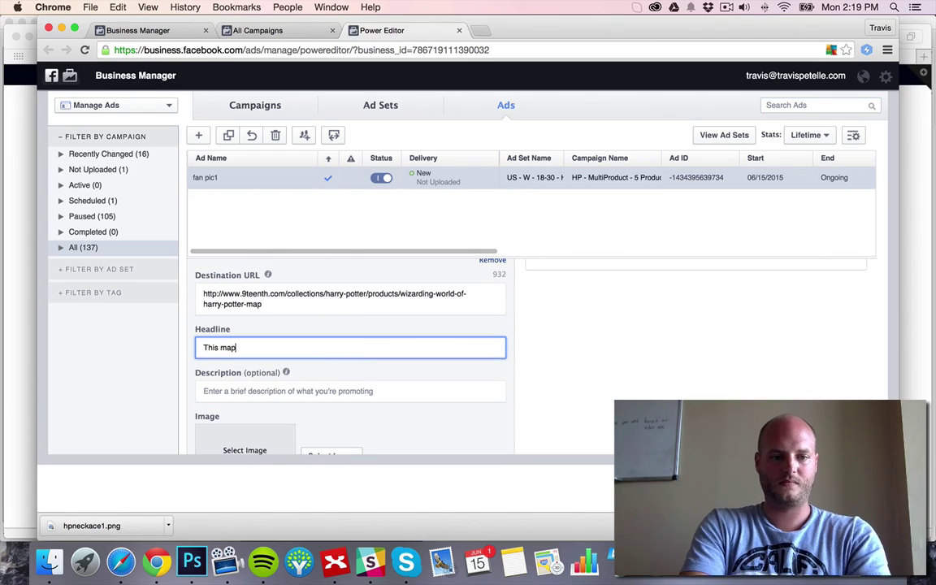
text(This map is awesome)
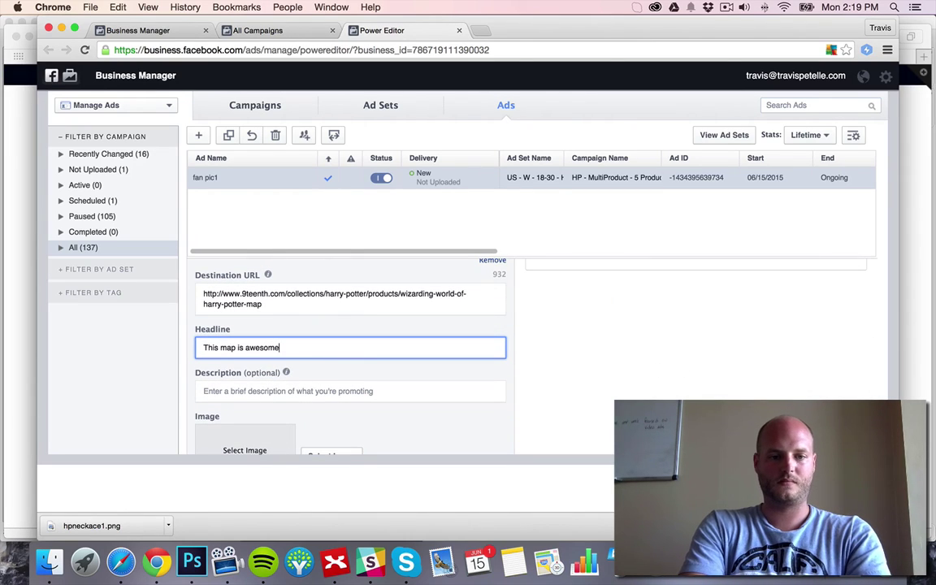
text(!)
key(Tab)
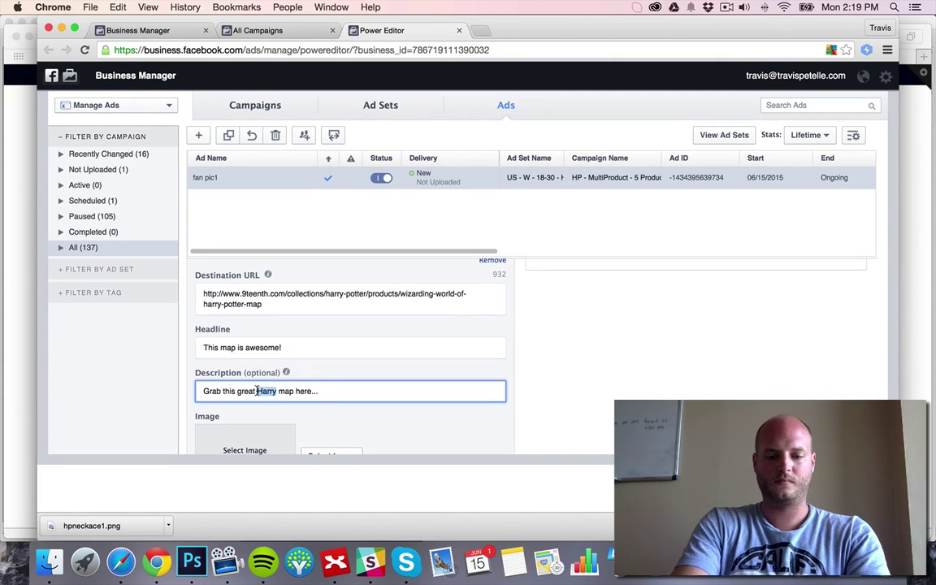
text(Potte)
scroll(365, 373, down, 5)
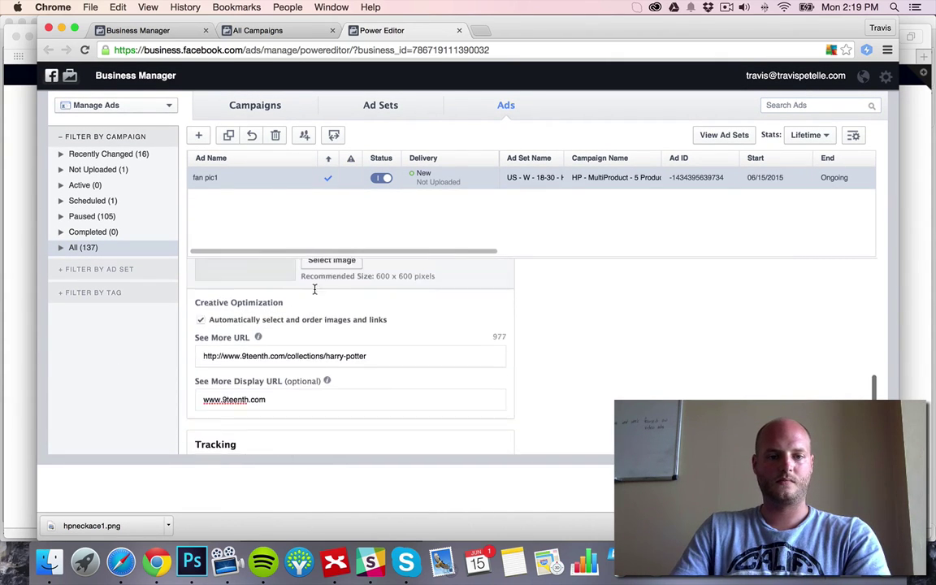
Upload the Hp4.jpg map photo and confirm it as card 4's image
scroll(325, 325, up, 3)
click(332, 343)
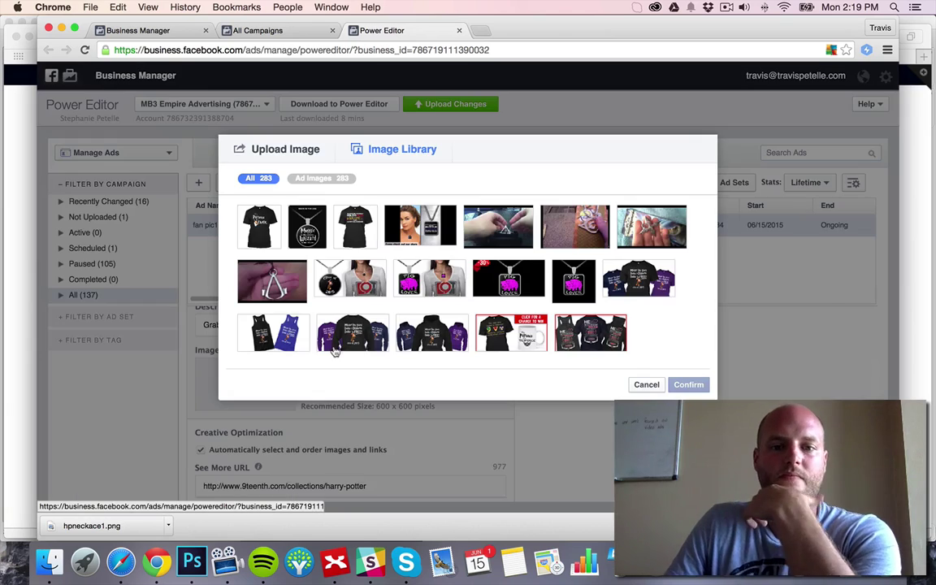
click(280, 149)
click(368, 241)
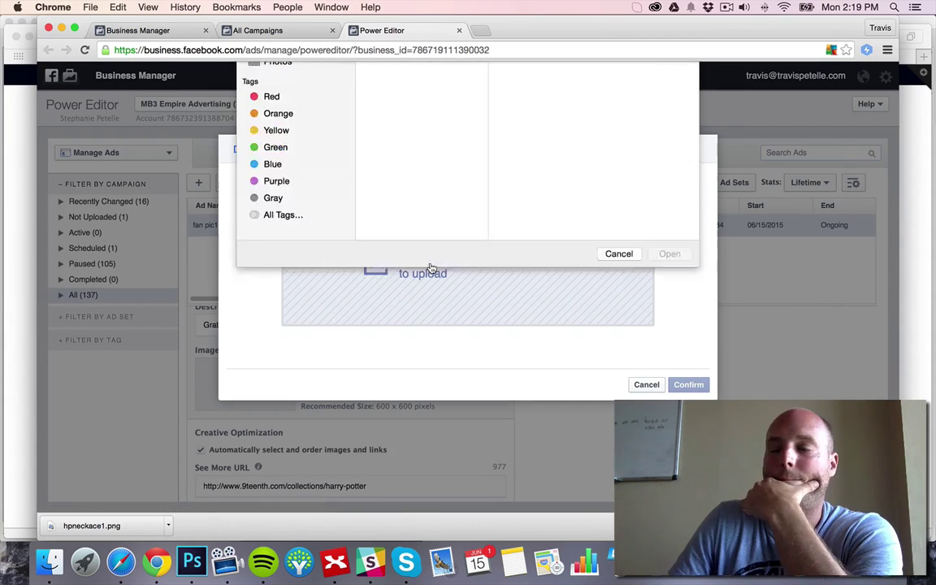
scroll(426, 284, up, 10)
scroll(400, 358, down, 7)
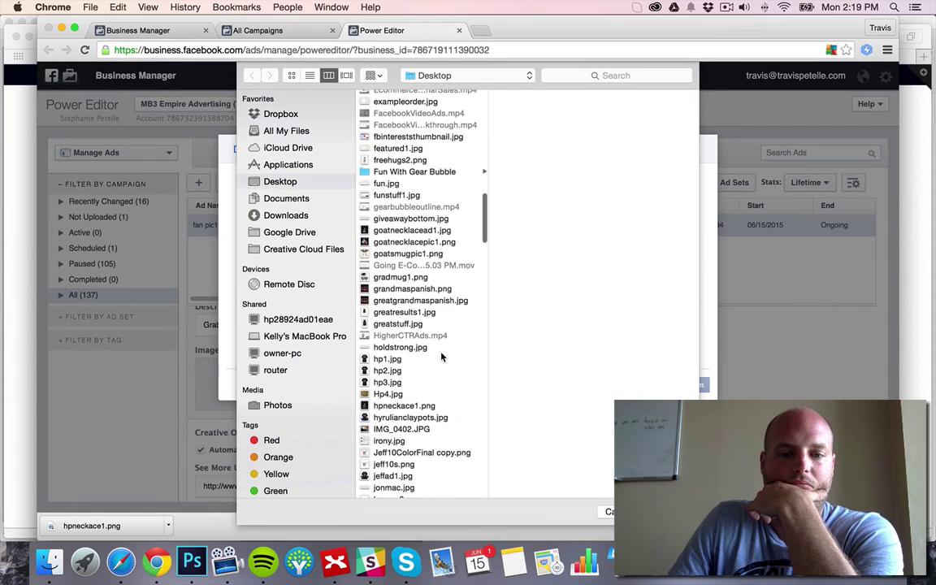
click(387, 394)
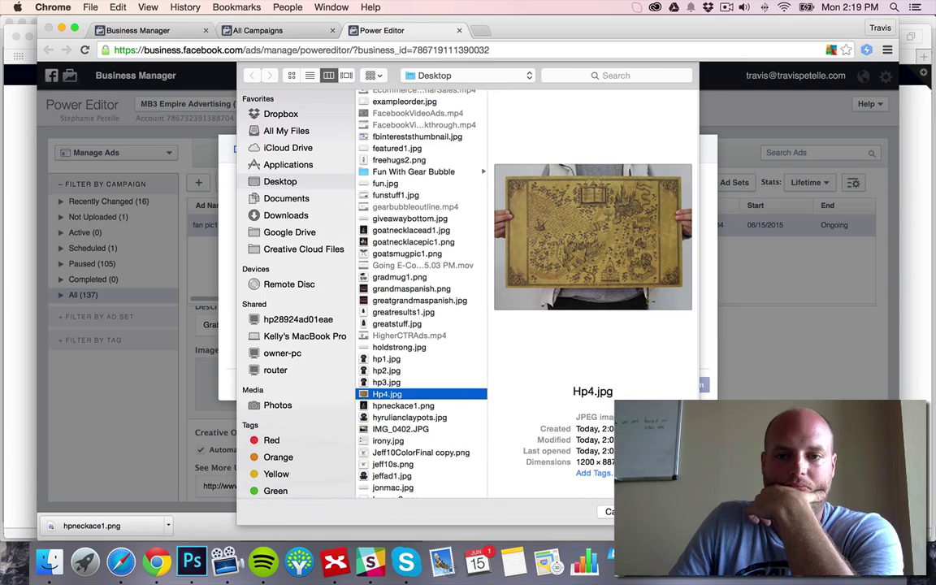
key(Return)
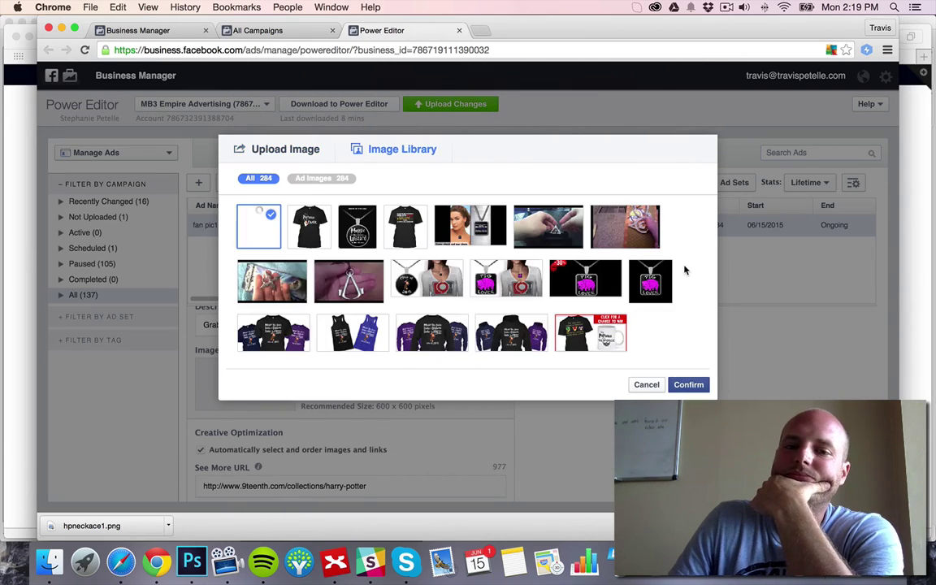
click(689, 385)
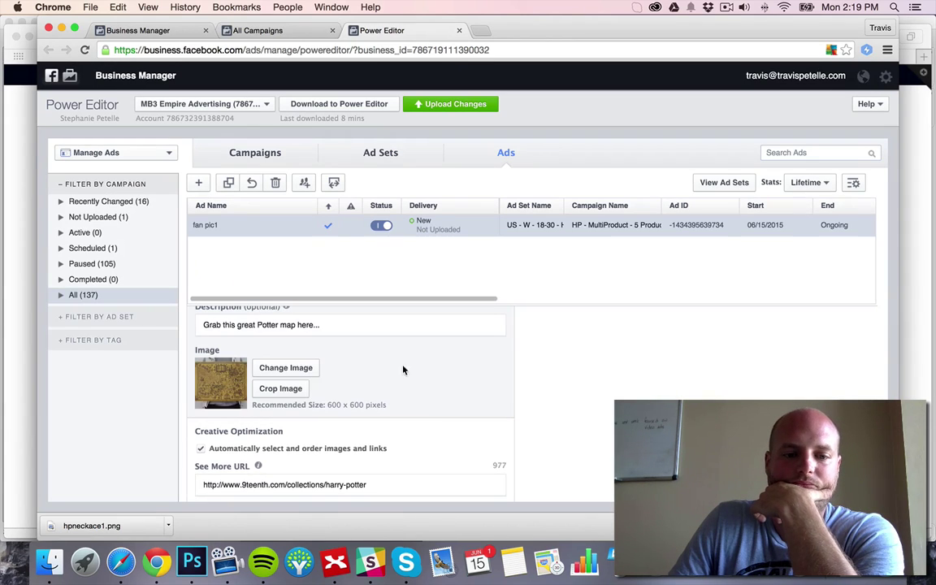
Add a fifth carousel card and paste the dobby2016 product URL as its destination
scroll(568, 382, down, 5)
scroll(569, 385, up, 10)
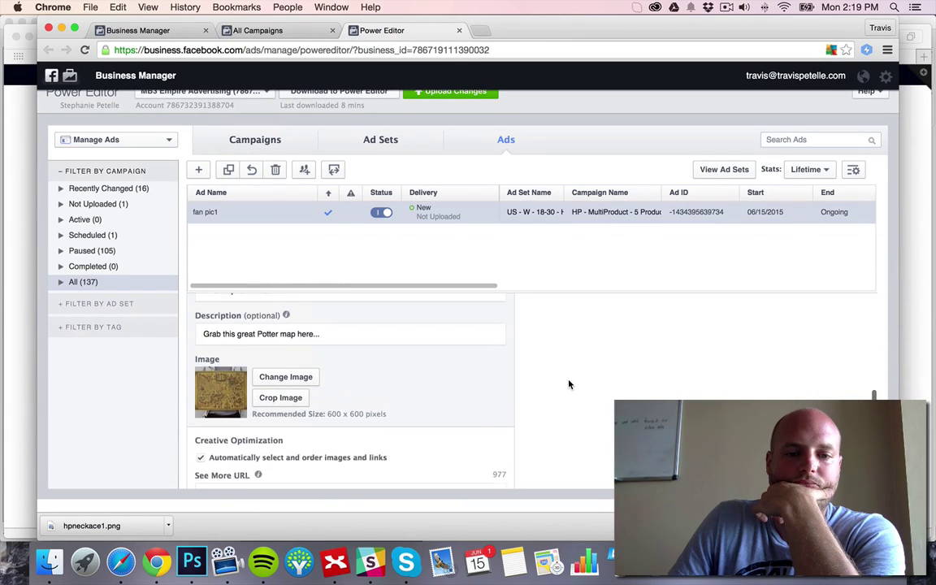
scroll(403, 399, up, 3)
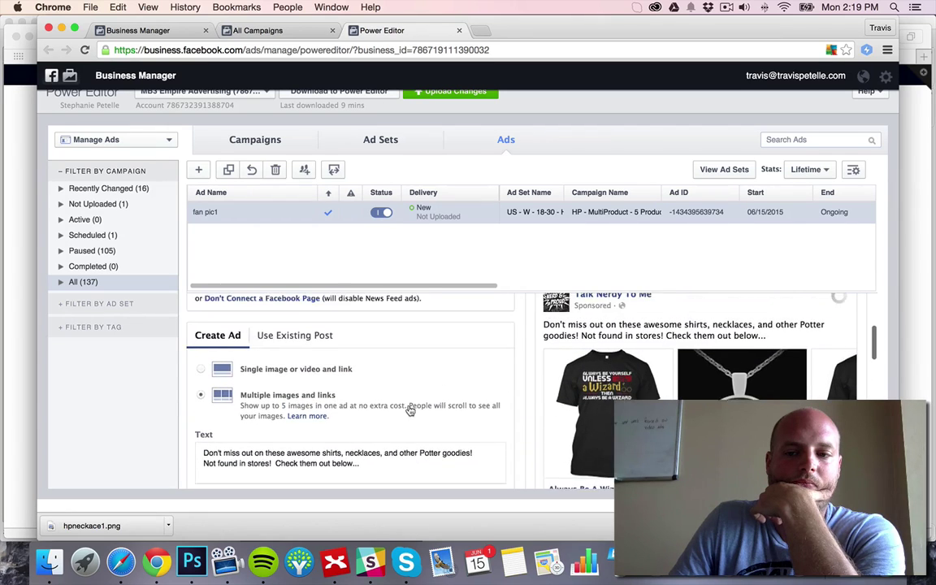
scroll(411, 409, down, 4)
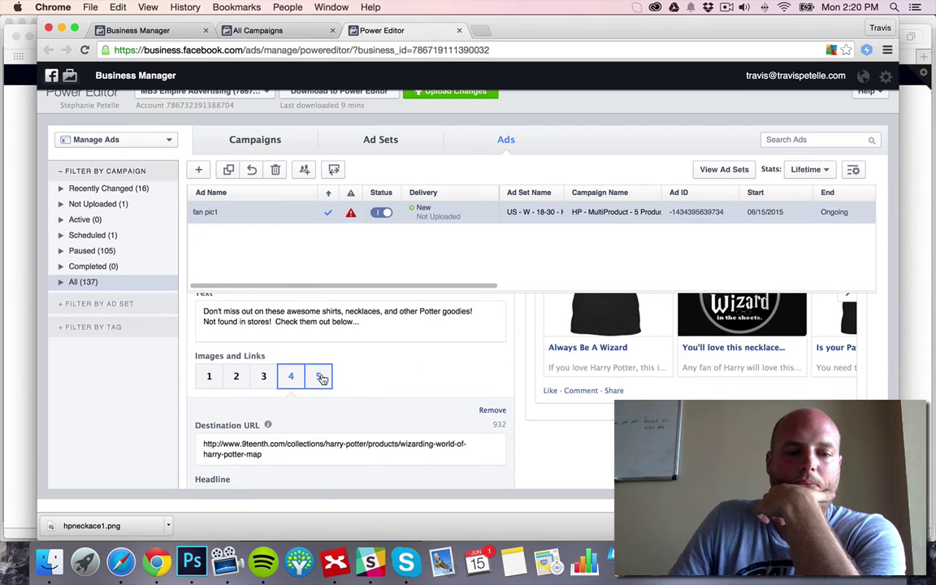
click(320, 378)
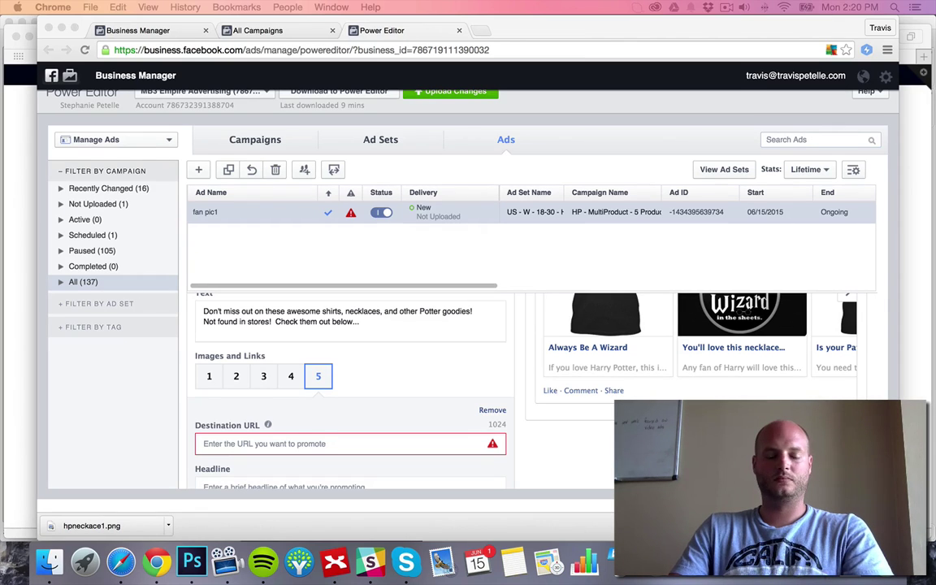
click(358, 444)
text(http://www.9teenth.com/collections/harry-potter/products/dobby2016)
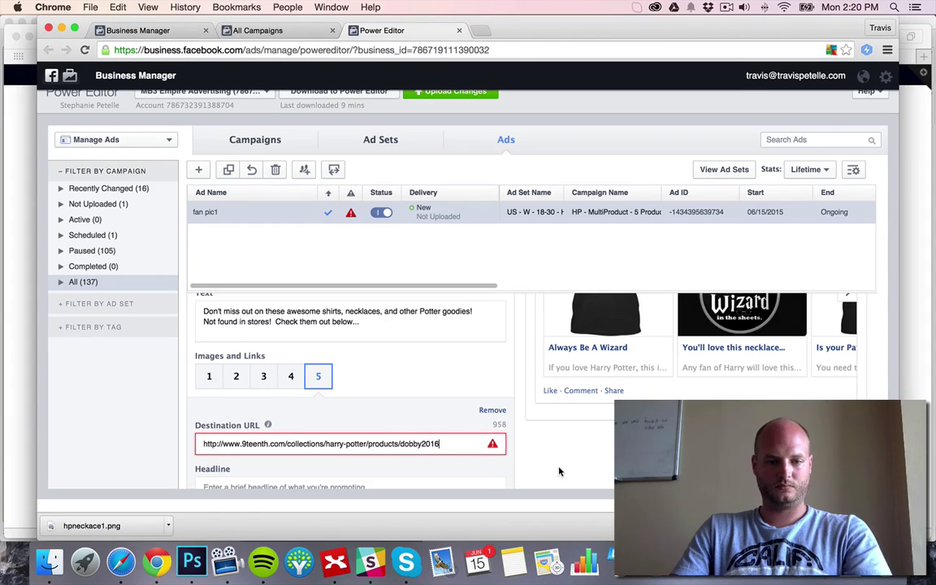
Give card 5 headline 'Are you a 2016 senior?' and description 'You need this one then!'
scroll(561, 467, down, 3)
scroll(355, 337, down, 2)
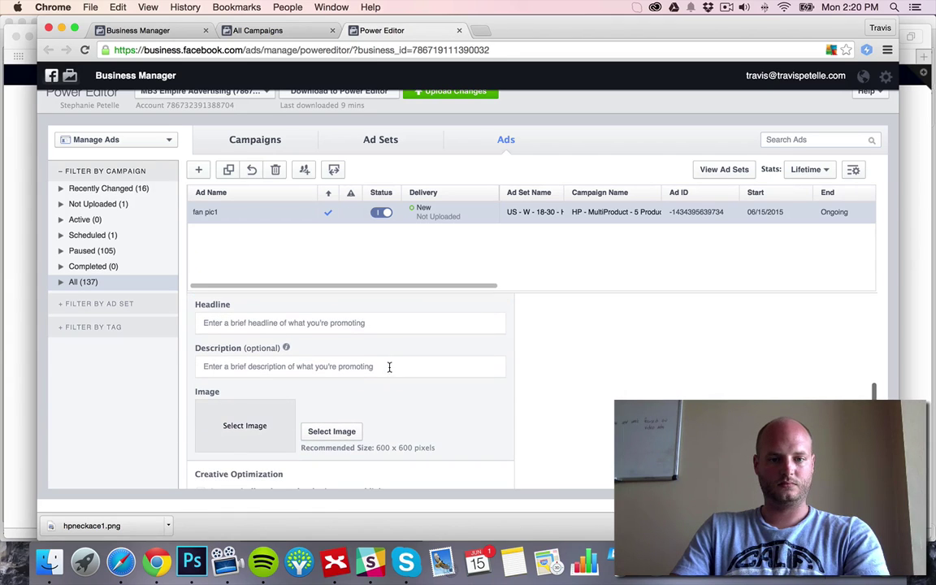
click(380, 322)
text(A)
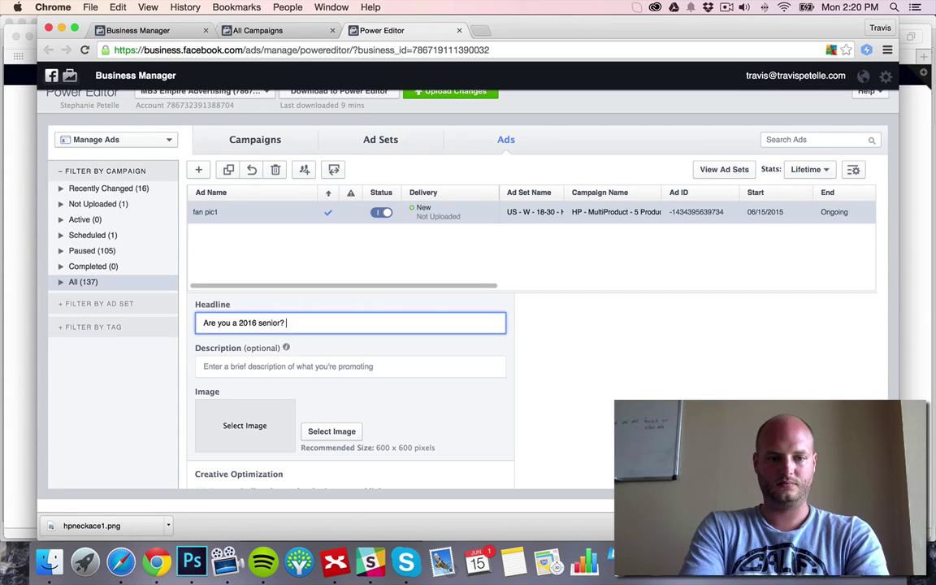
click(349, 366)
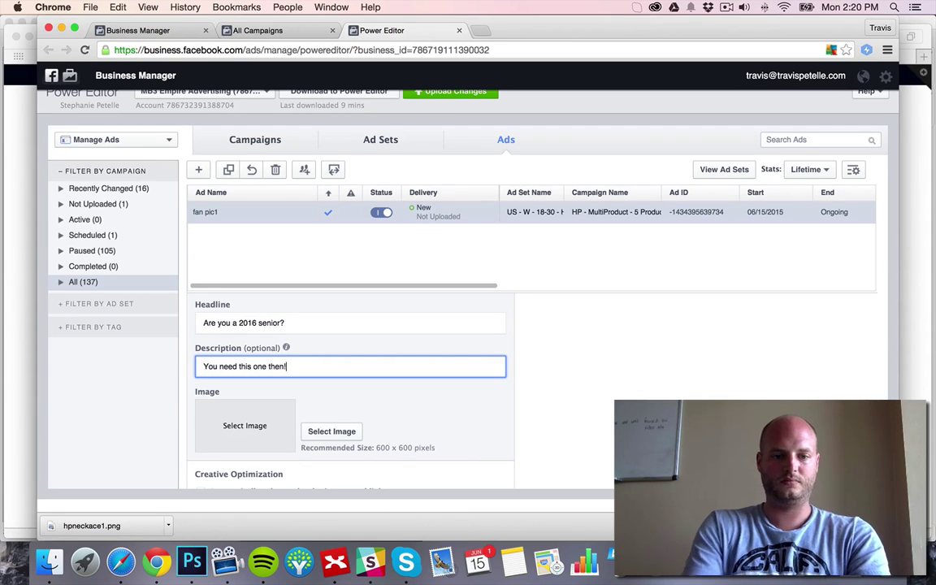
click(328, 441)
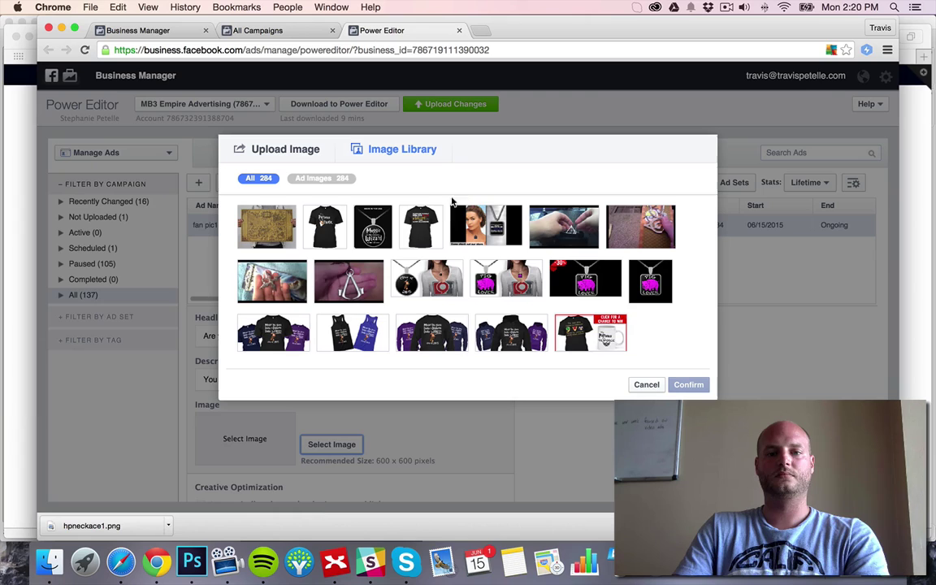
Upload hp2.jpg, the black T-shirt image, and confirm it as card 5's image
click(286, 149)
click(394, 220)
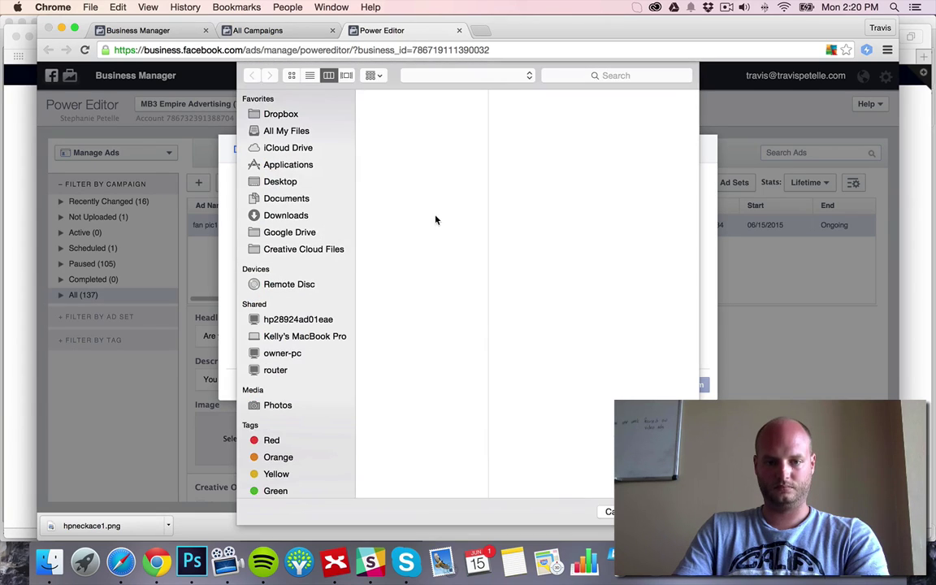
scroll(429, 235, down, 10)
scroll(428, 234, up, 10)
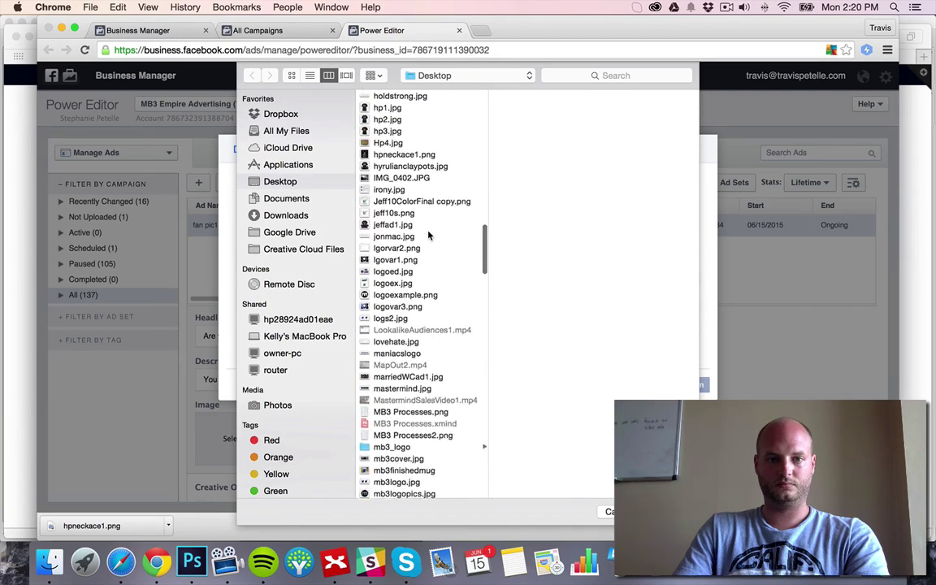
click(387, 177)
key(Down)
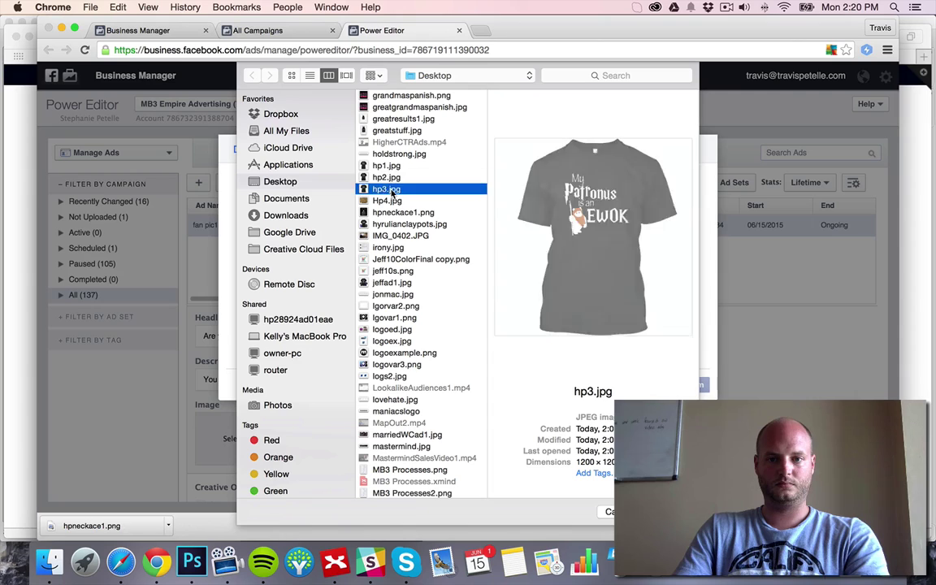
key(Up)
key(Return)
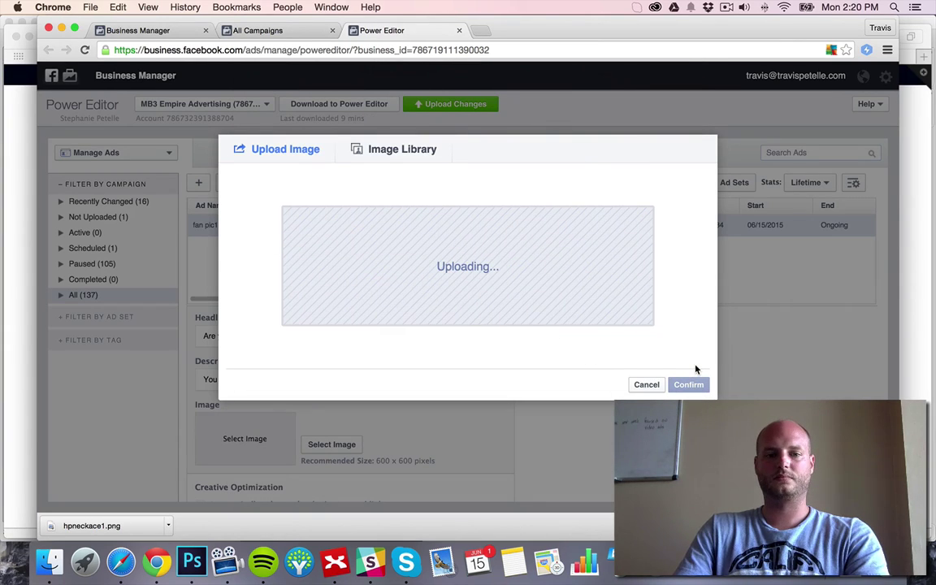
click(689, 385)
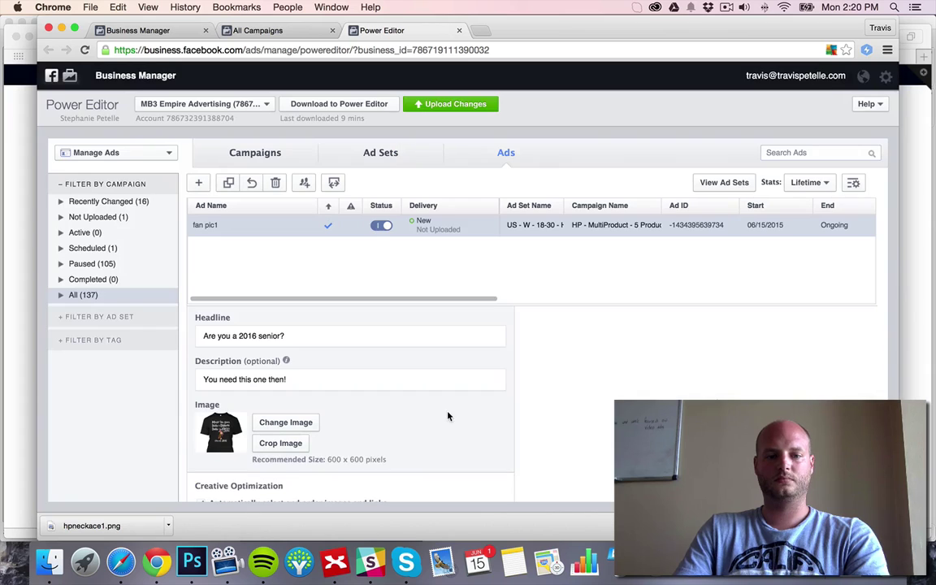
scroll(558, 419, down, 5)
scroll(556, 411, down, 5)
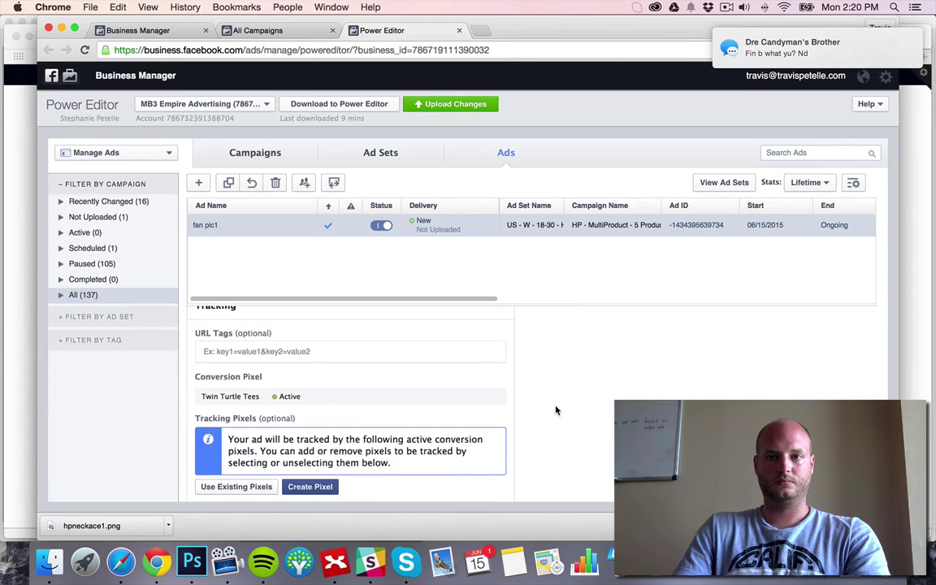
scroll(557, 408, up, 5)
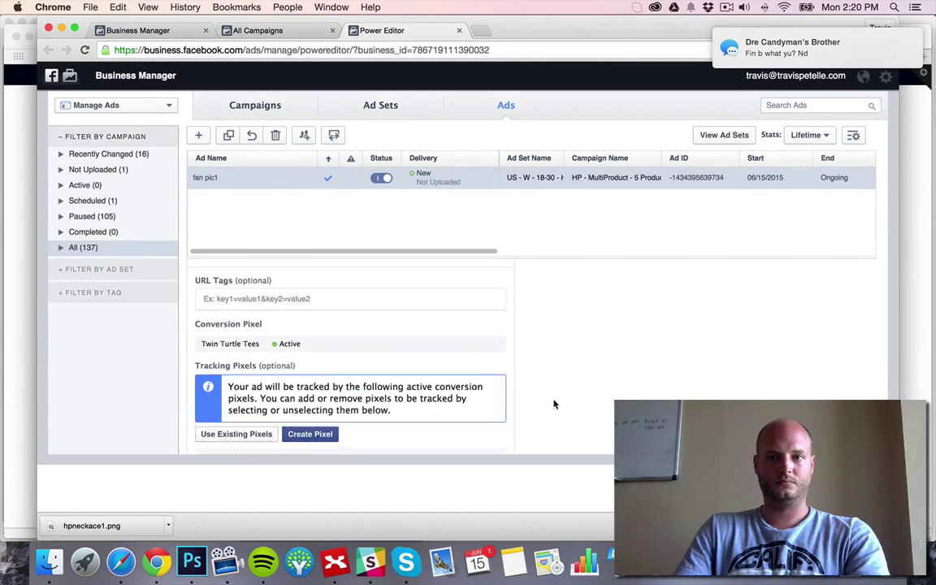
scroll(549, 391, up, 10)
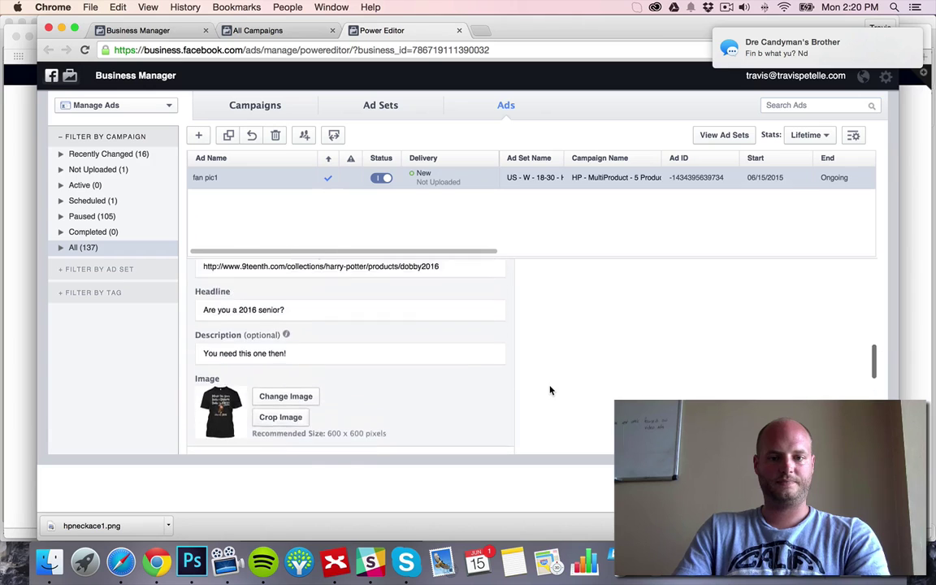
scroll(578, 387, down, 4)
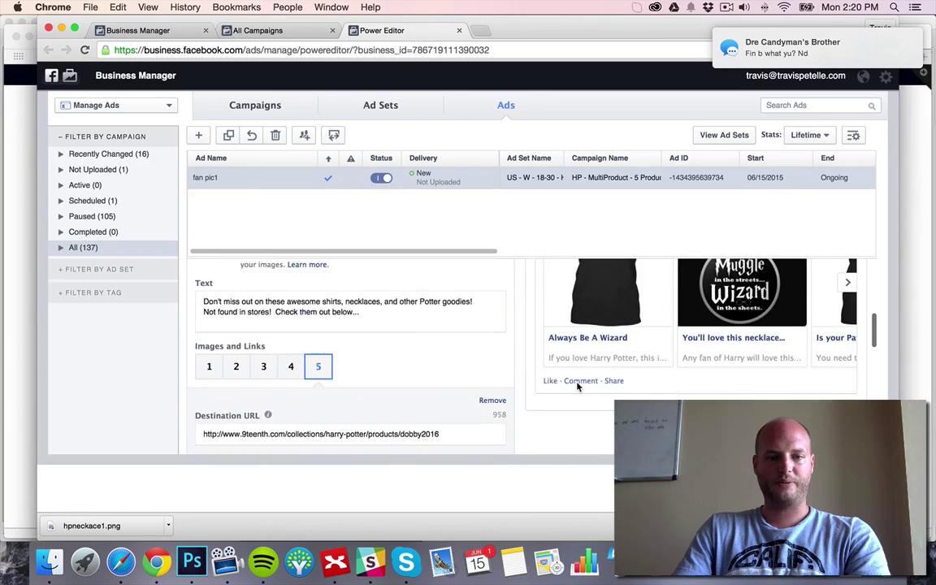
scroll(561, 386, up, 2)
scroll(551, 340, up, 1)
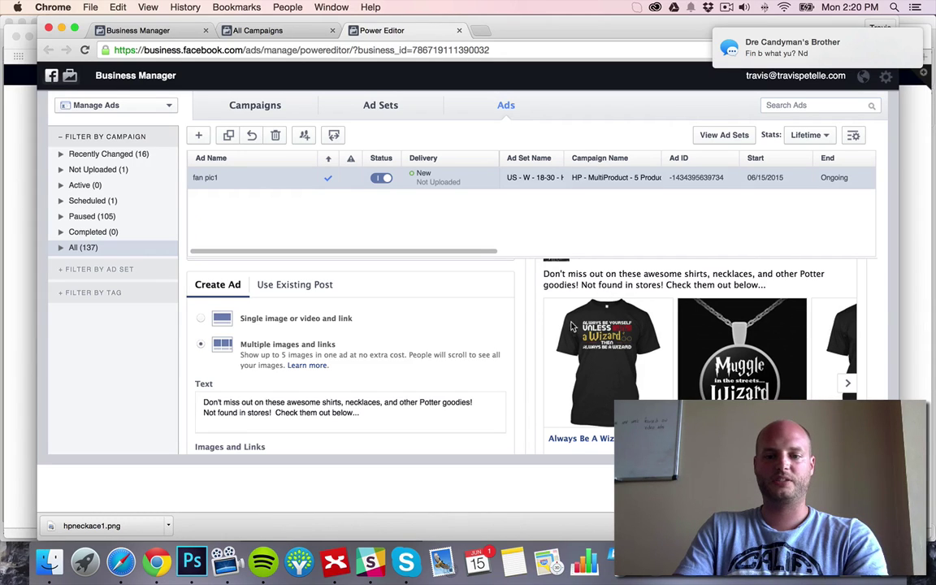
click(847, 384)
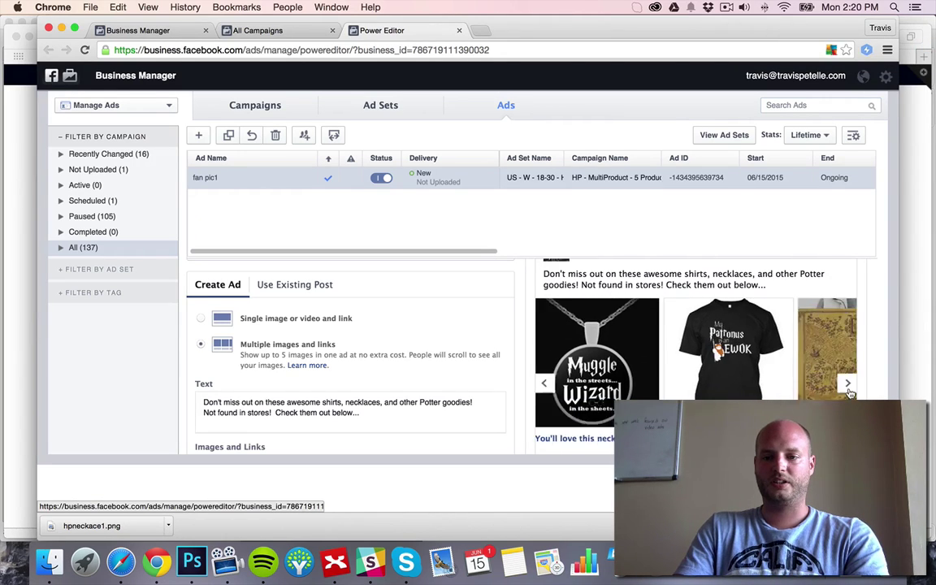
click(847, 384)
click(847, 384)
click(544, 383)
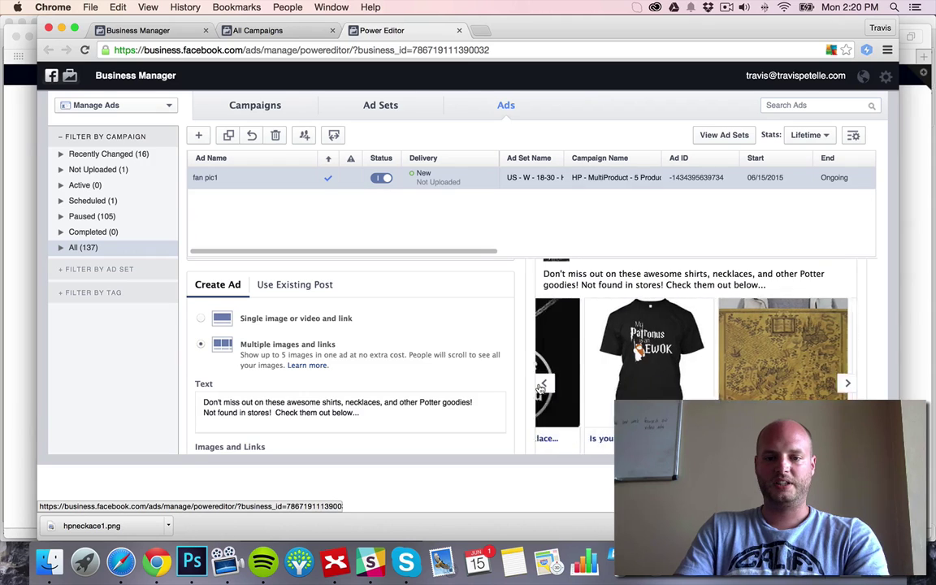
scroll(492, 364, up, 10)
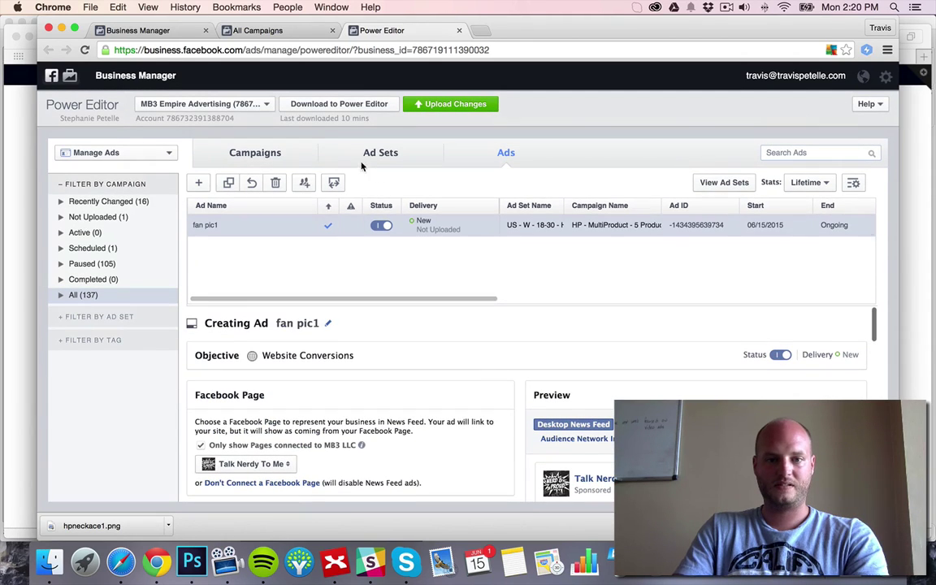
Open the 'US - W - 18-30 - Harry Potter - Mobile Only' ad set at its Budget and Schedule settings
click(370, 156)
click(271, 234)
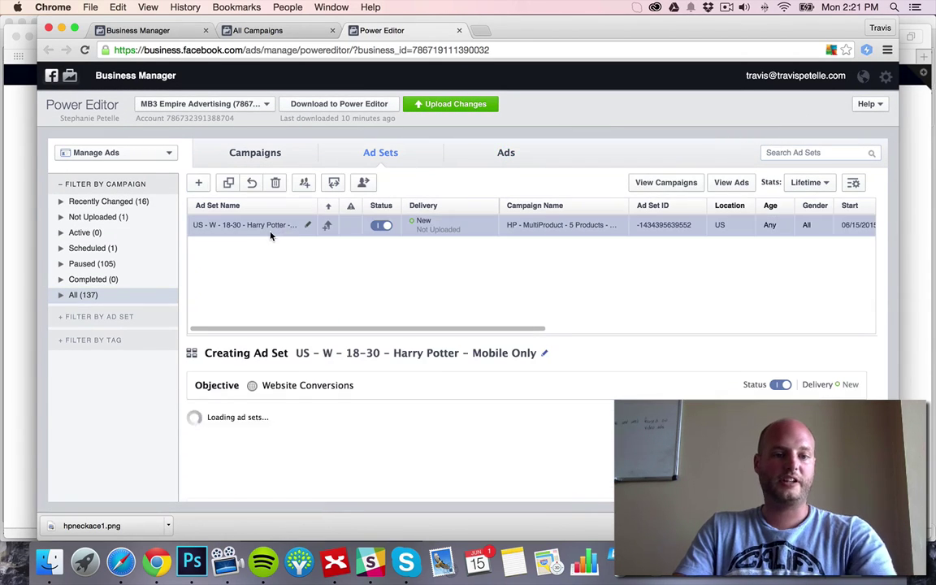
scroll(366, 403, down, 5)
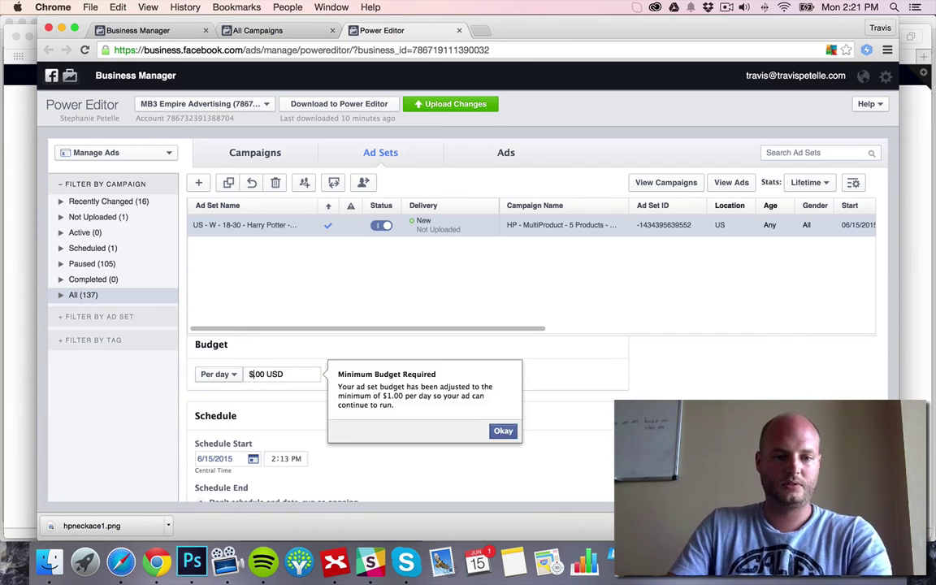
scroll(165, 397, down, 5)
scroll(309, 378, down, 5)
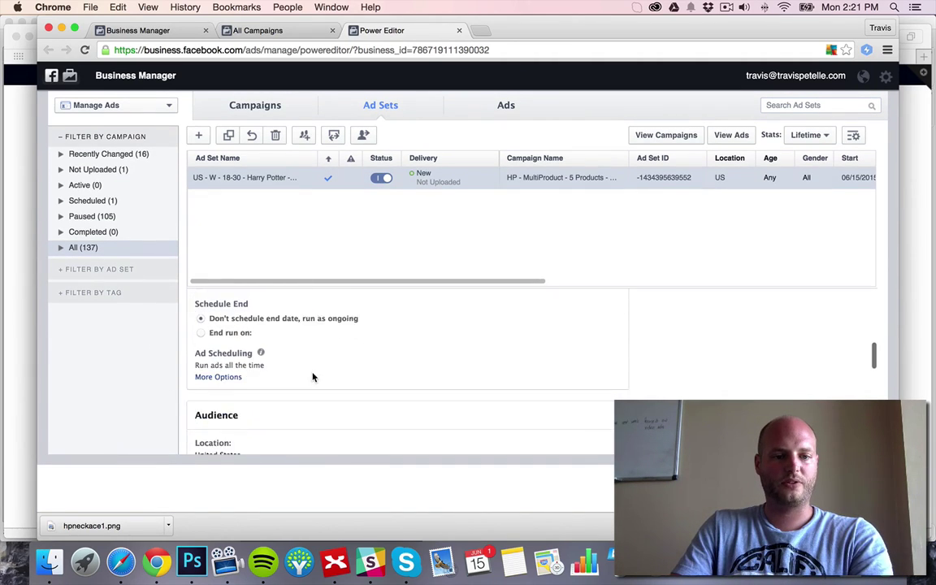
Set the audience to women, maximum age 24, with the Harry Potter interest
click(236, 368)
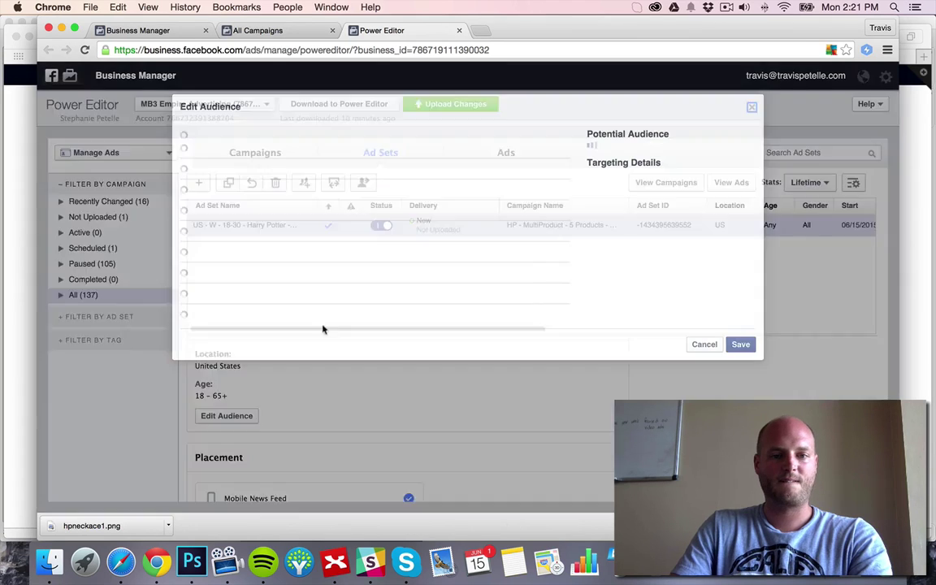
click(348, 262)
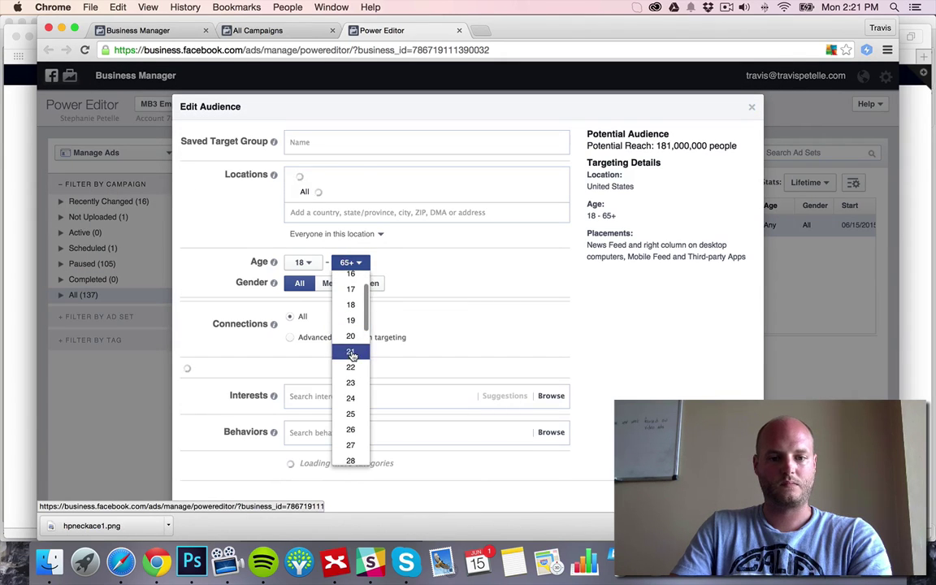
click(350, 395)
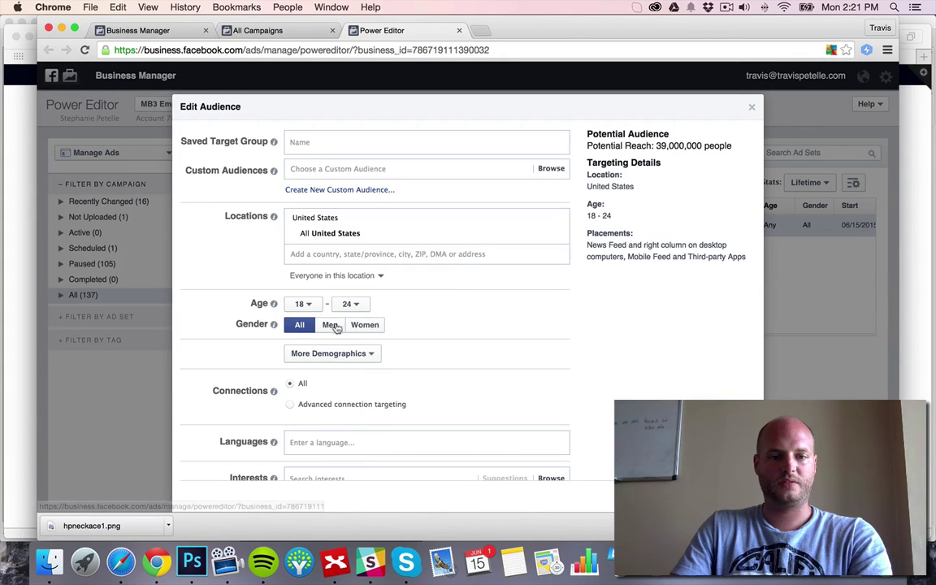
click(364, 324)
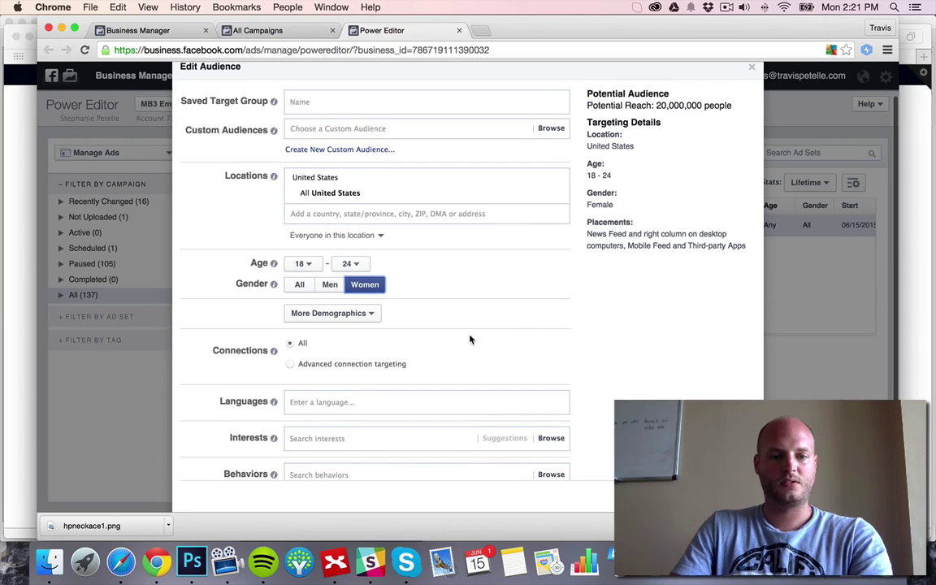
click(318, 437)
text(harry pot)
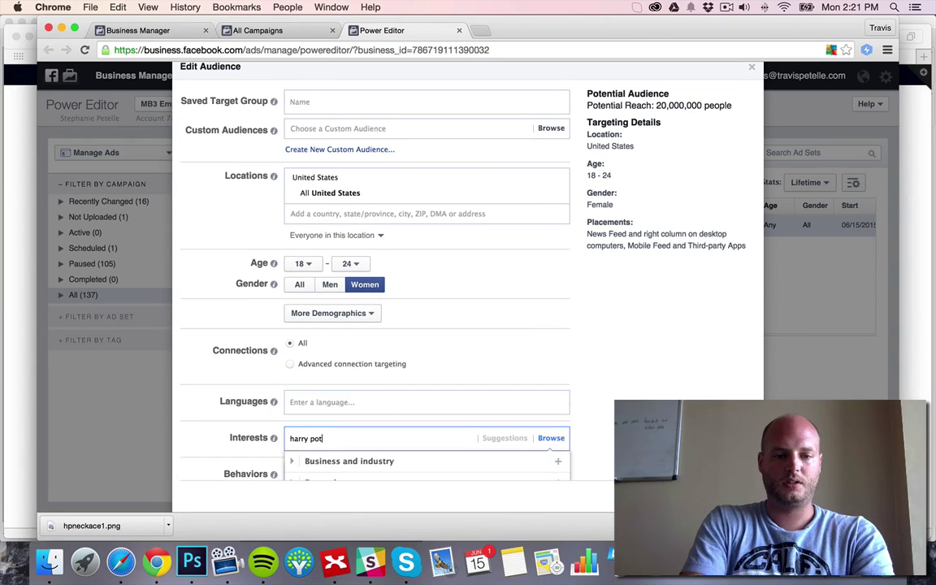
text(ter)
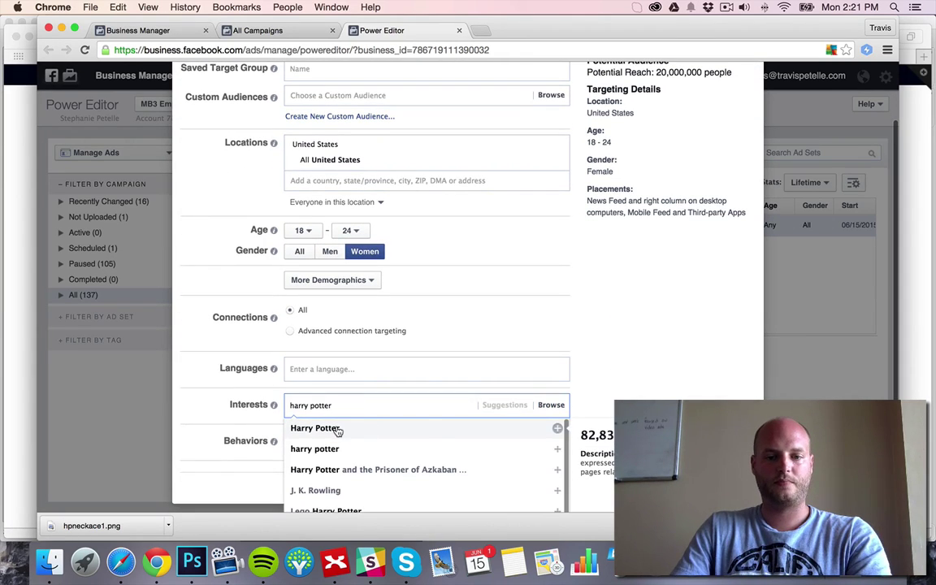
click(338, 430)
scroll(582, 326, down, 2)
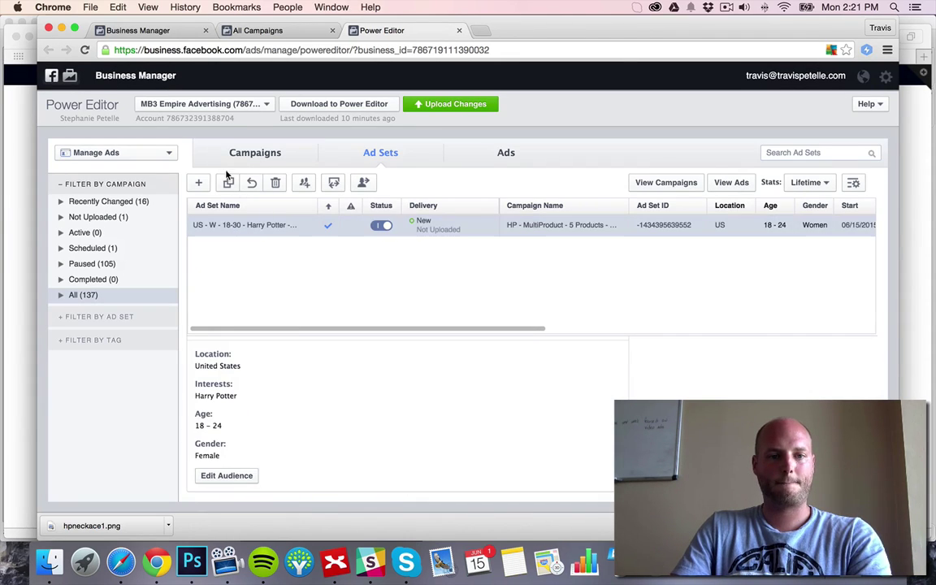
click(229, 180)
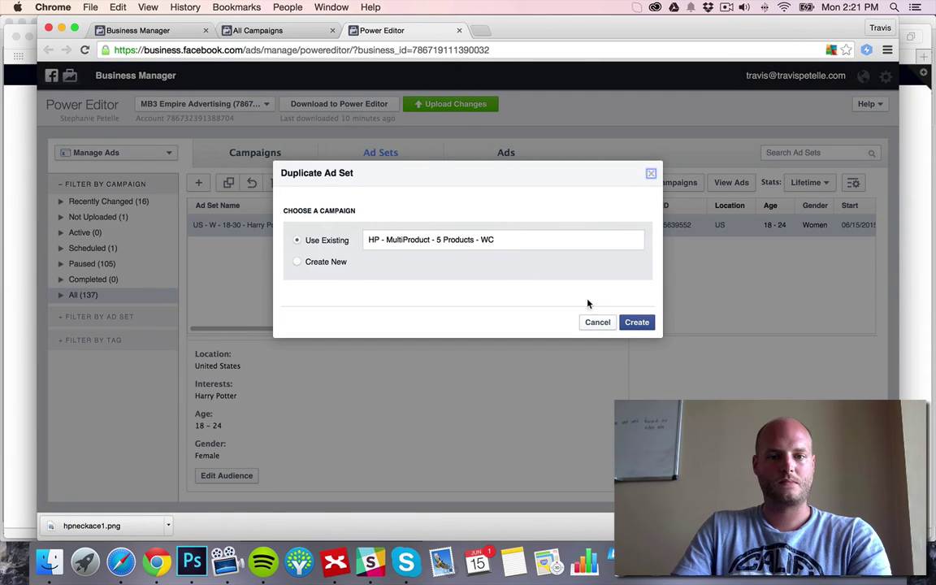
click(600, 324)
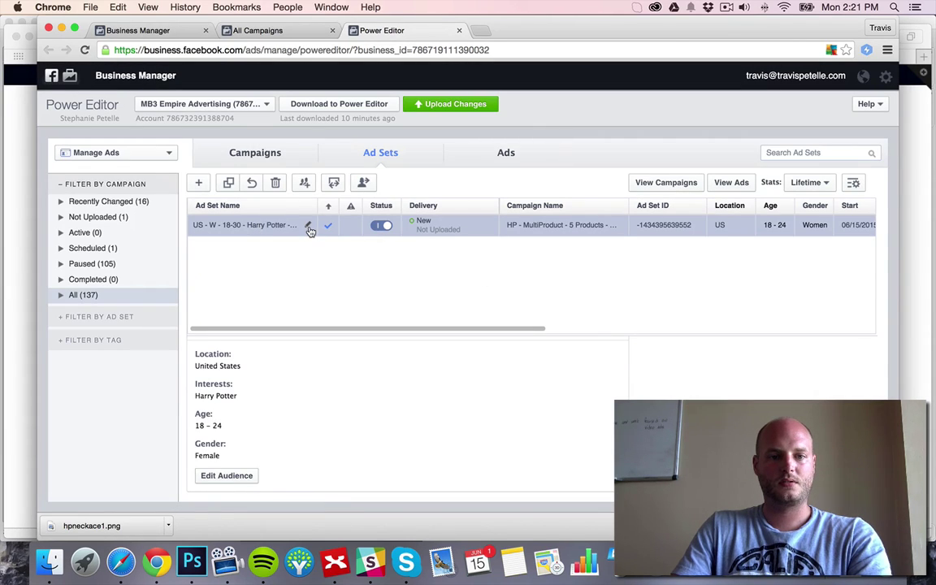
click(308, 227)
click(246, 226)
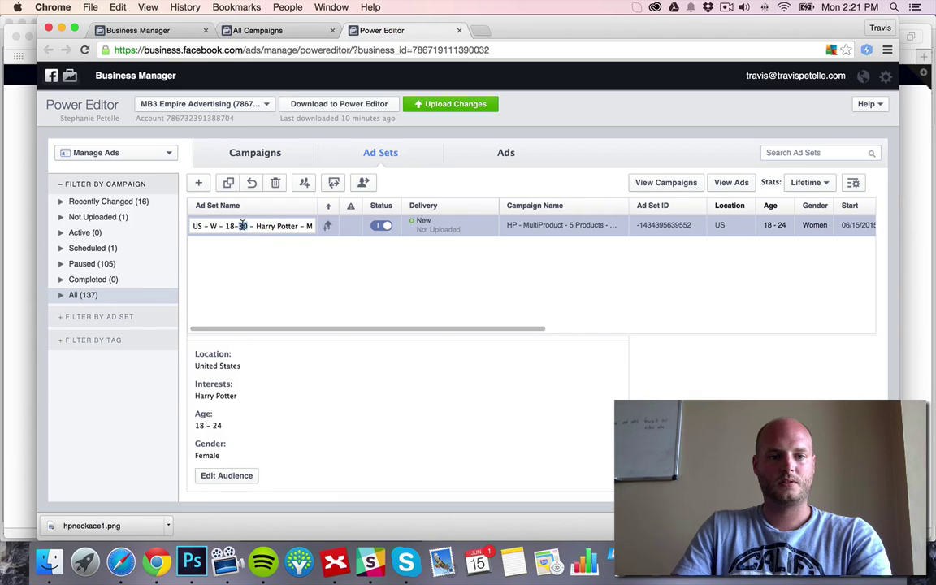
click(303, 272)
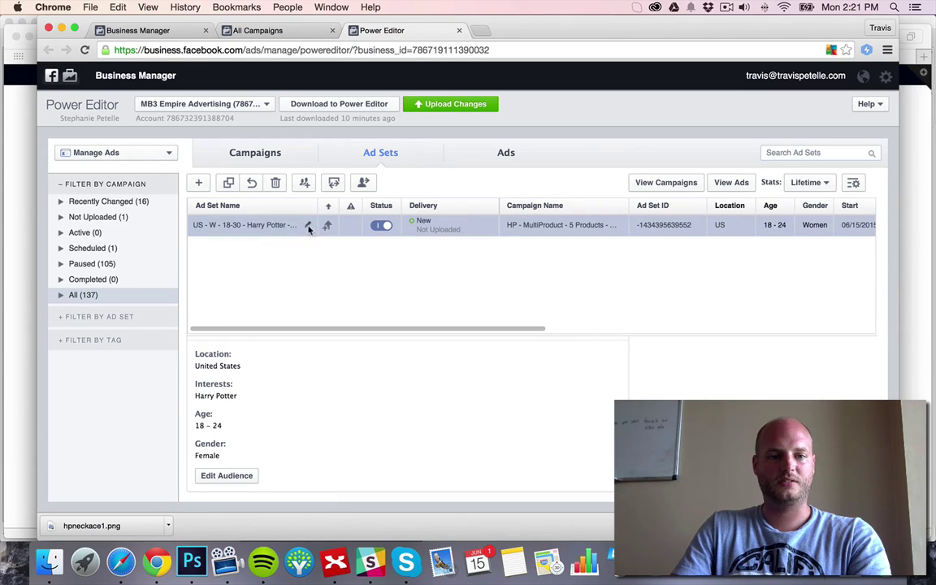
click(309, 227)
click(301, 251)
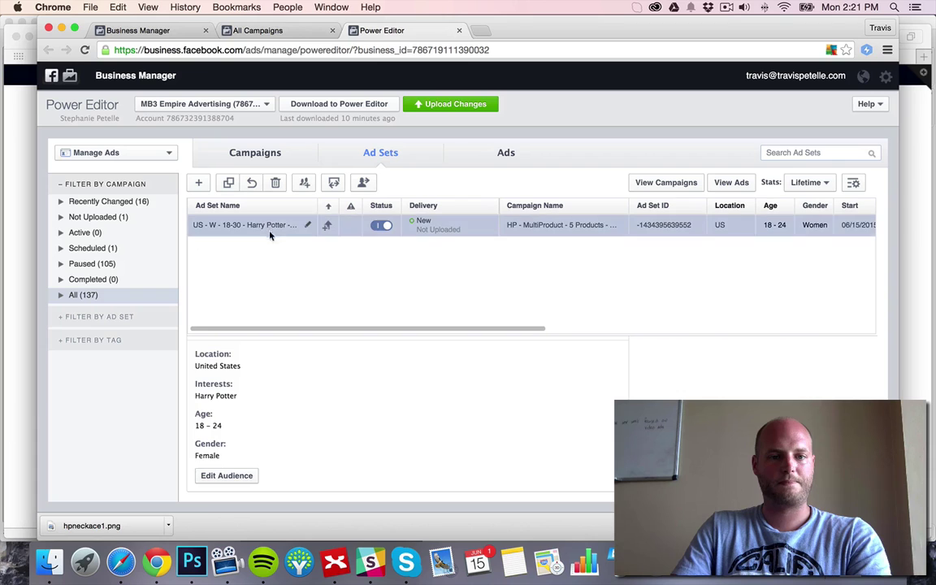
Remove the Desktop Right Column and Audience Network placements, leaving Mobile News Feed only
scroll(279, 406, down, 10)
scroll(302, 399, up, 5)
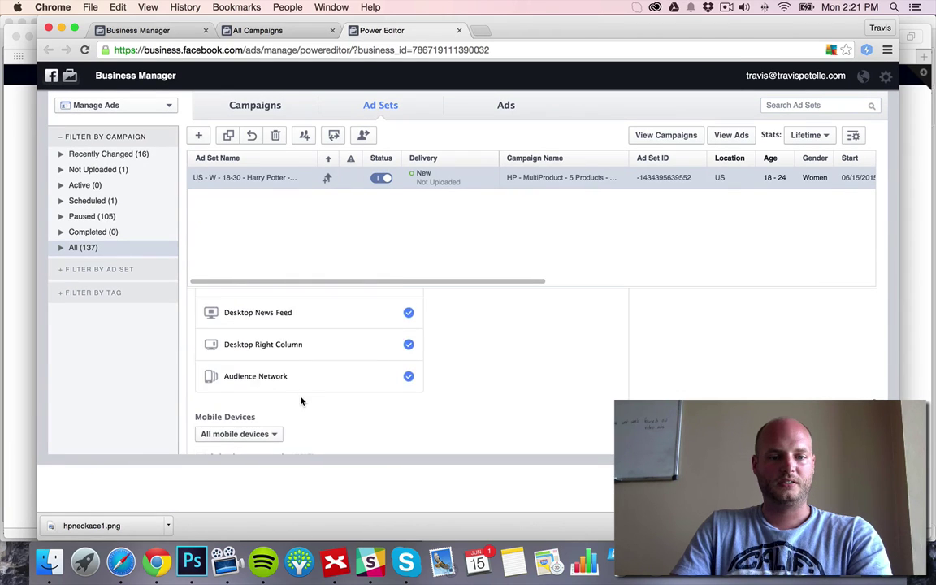
scroll(302, 400, up, 1)
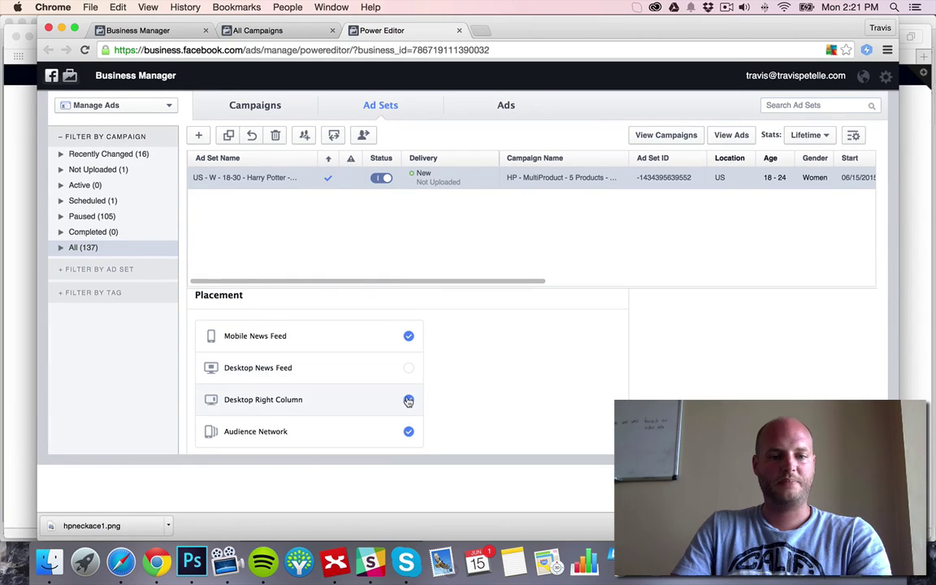
click(409, 403)
click(408, 431)
Show the Campaigns list with the 'HP - MultiProduct - 5 Products - WC' campaign
scroll(464, 395, down, 5)
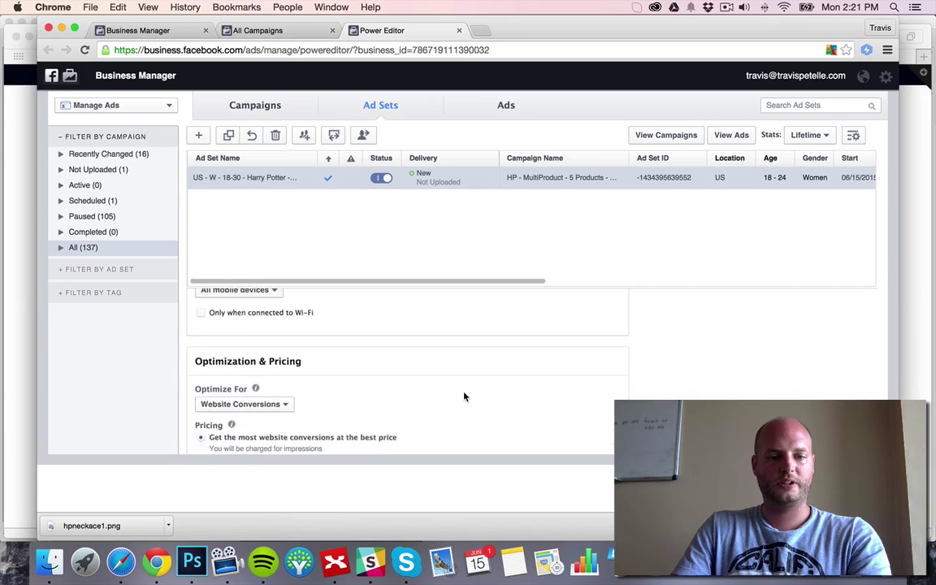
scroll(464, 396, up, 5)
scroll(464, 396, up, 6)
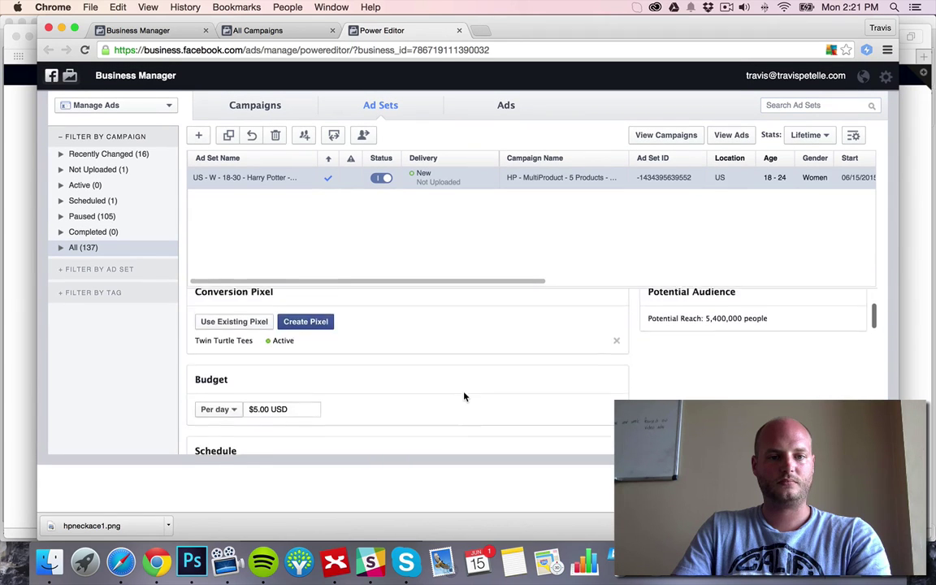
scroll(464, 396, down, 4)
scroll(464, 396, down, 2)
scroll(463, 397, up, 5)
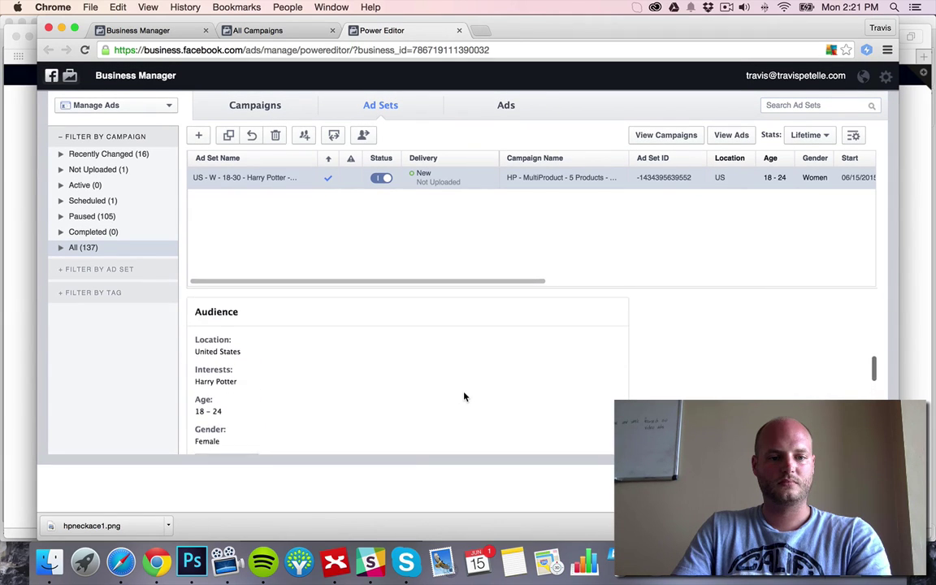
scroll(464, 396, up, 5)
scroll(464, 396, down, 4)
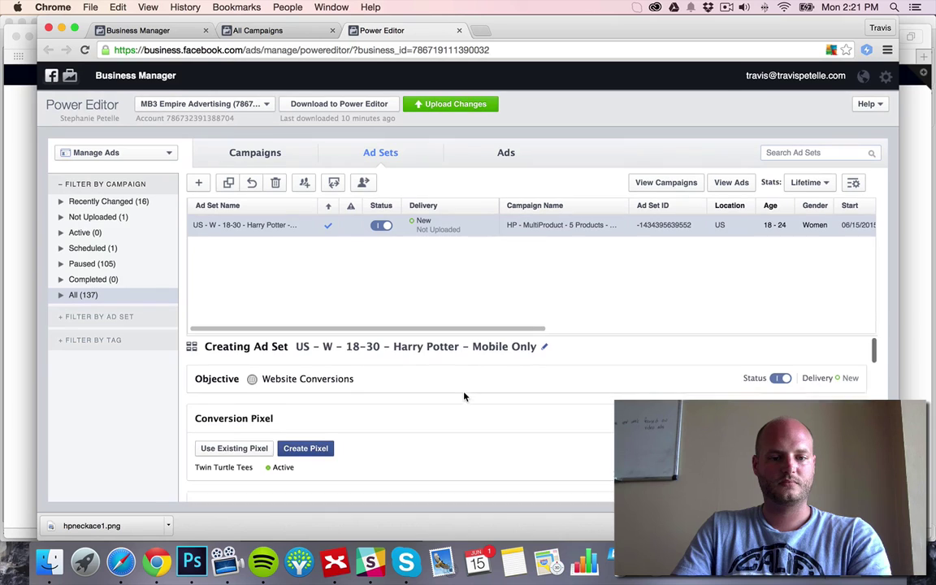
scroll(464, 396, down, 5)
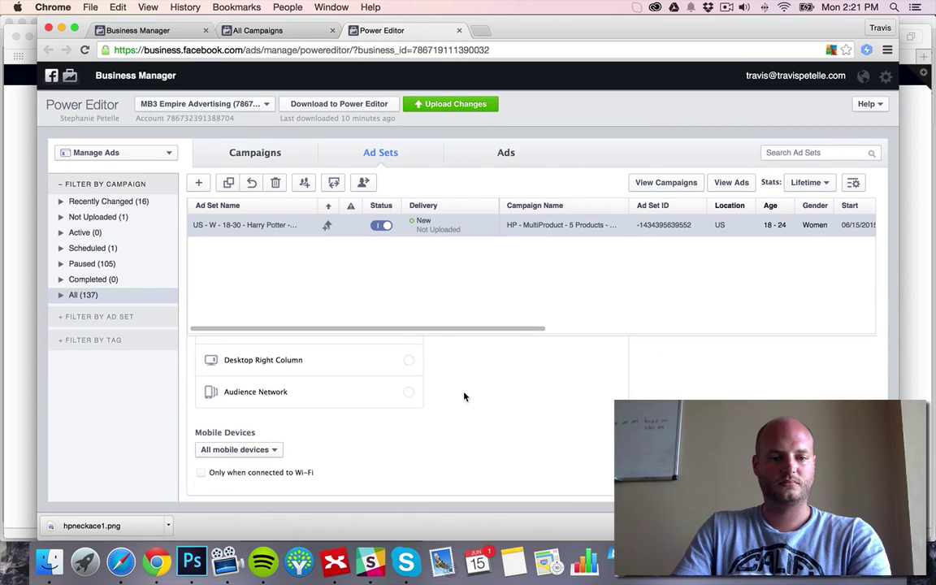
scroll(464, 396, up, 2)
scroll(464, 397, up, 5)
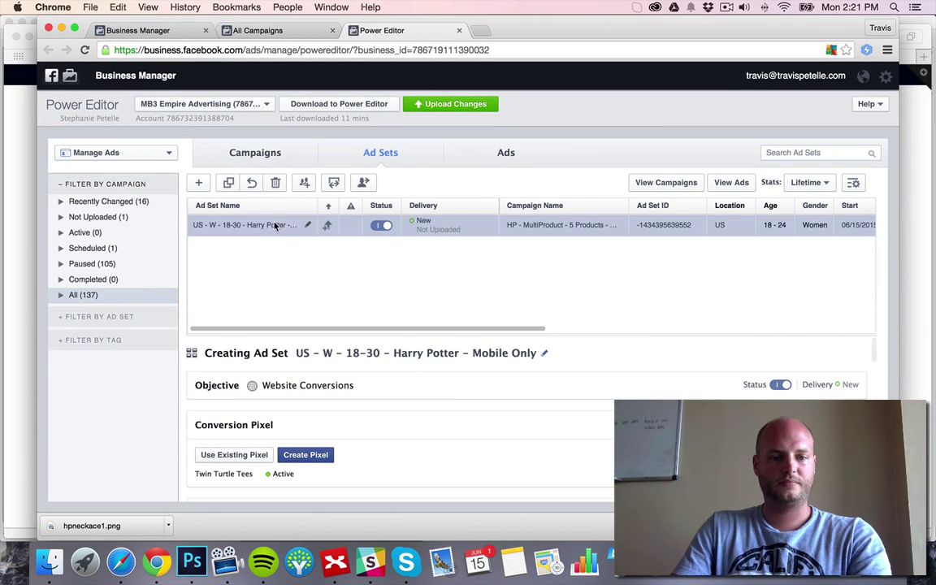
scroll(417, 428, down, 1)
scroll(417, 424, down, 8)
scroll(412, 412, up, 9)
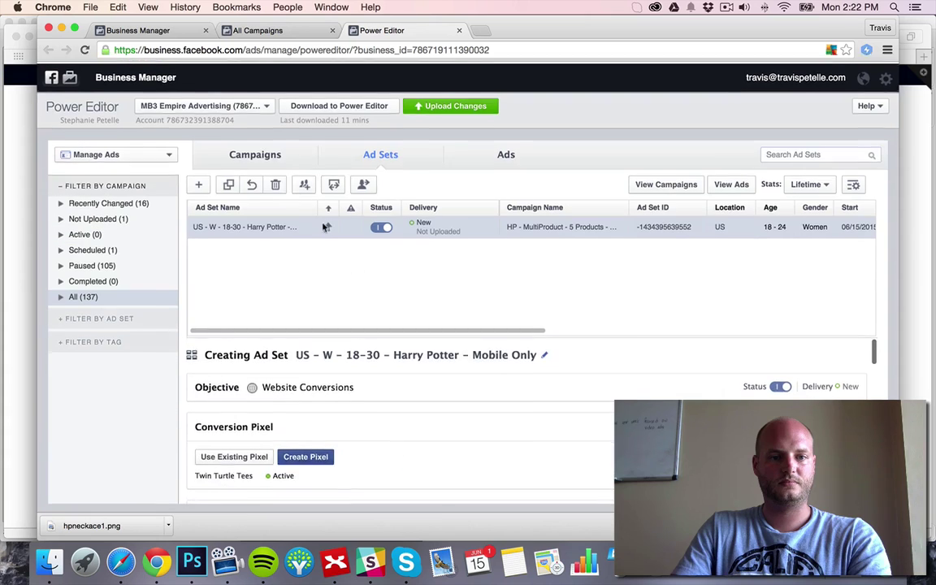
click(264, 155)
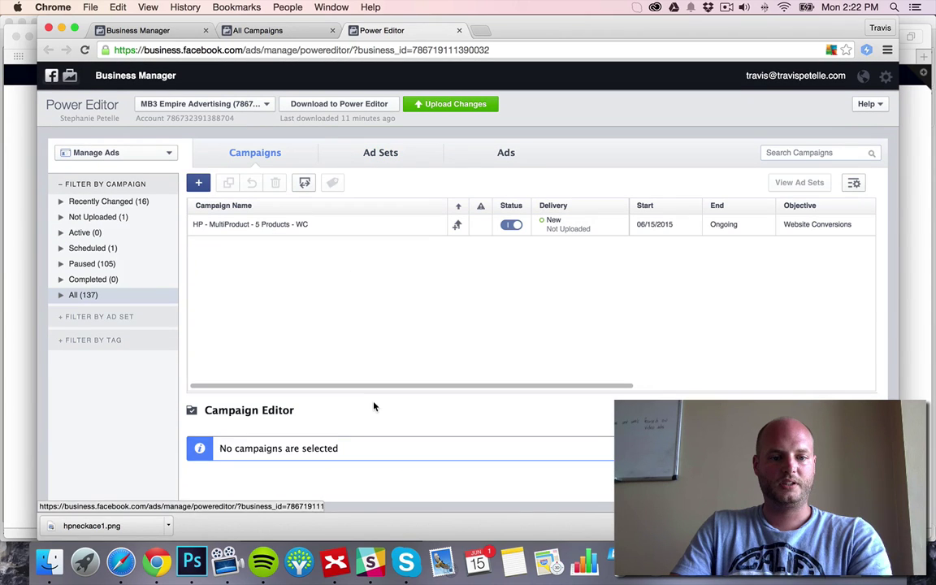
Change the ad set name's age range from 18-30 to 18-24
click(307, 226)
scroll(401, 429, down, 3)
scroll(401, 431, up, 3)
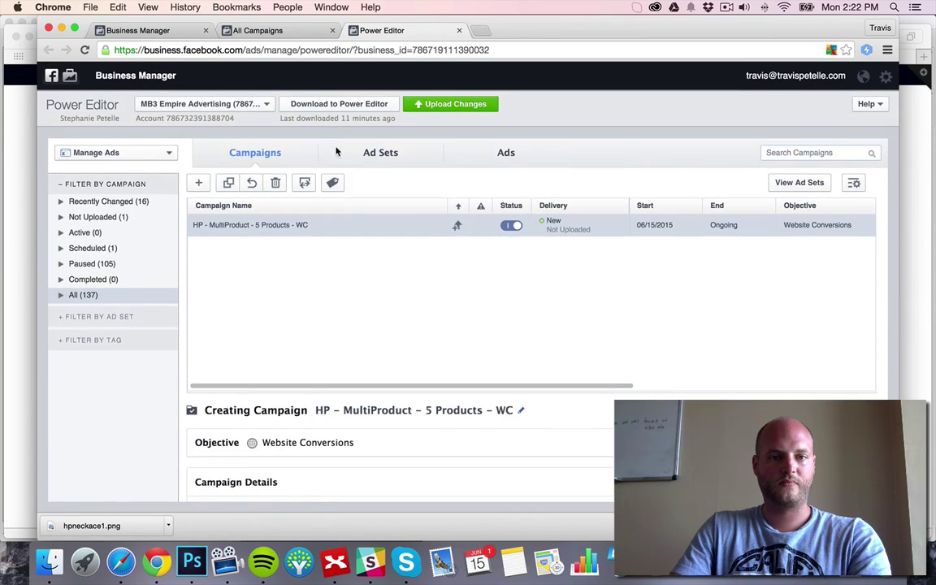
click(347, 152)
double_click(250, 226)
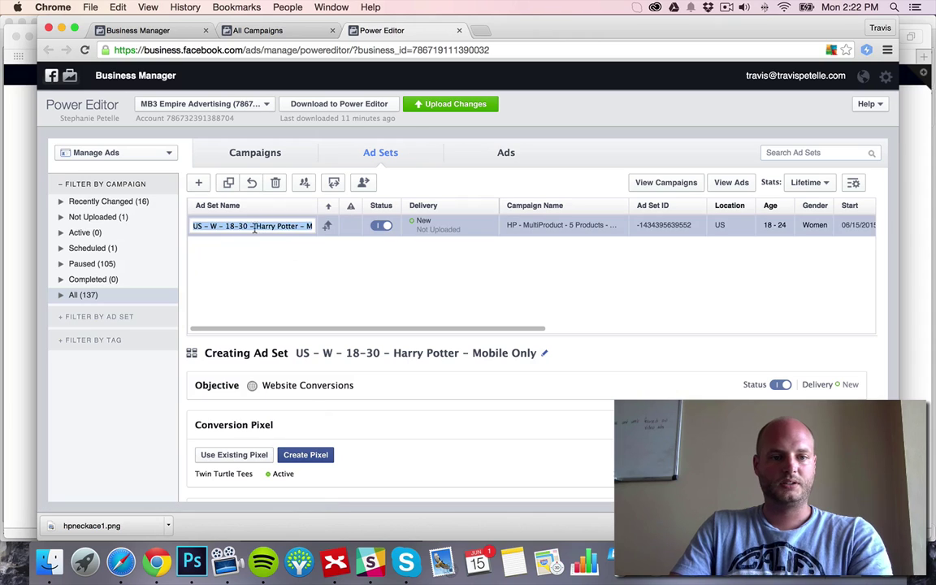
key(BackSpace)
key(BackSpace)
text(24)
key(Return)
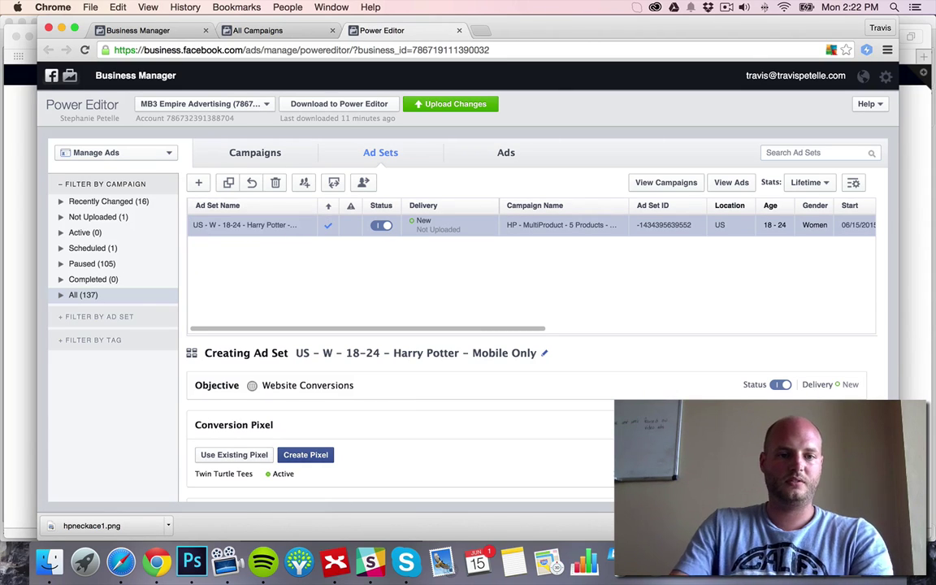
Duplicate the 18-24 ad set and rename the copy 'US - W - 25-34 - Harry Potter - Mobile Only'
click(229, 185)
click(630, 323)
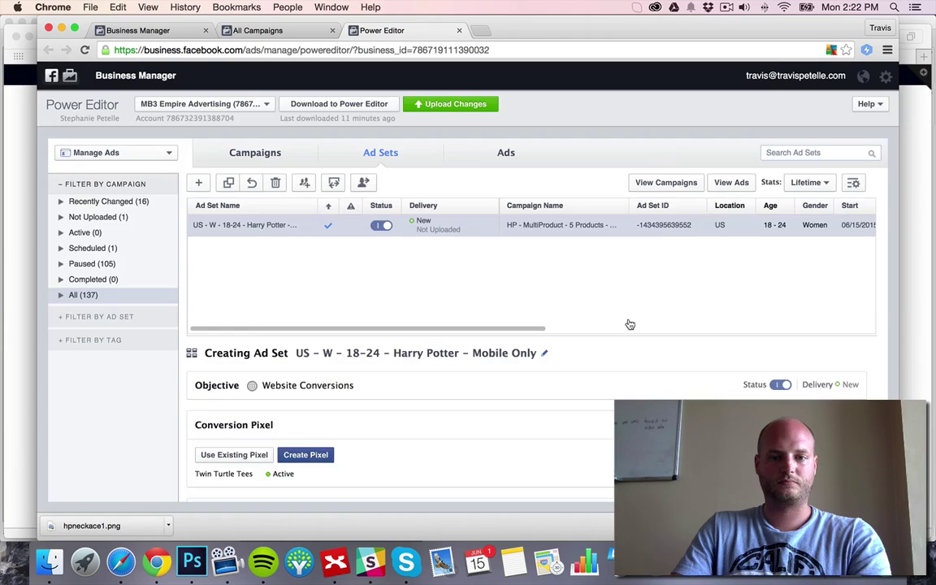
click(307, 247)
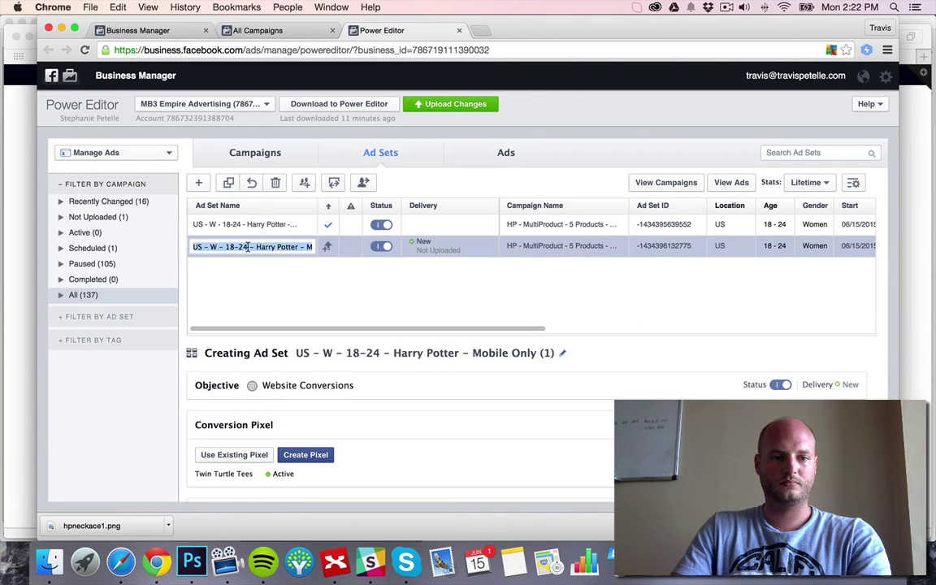
click(224, 246)
key(BackSpace)
key(BackSpace)
key(BackSpace)
key(BackSpace)
key(BackSpace)
text(25-3)
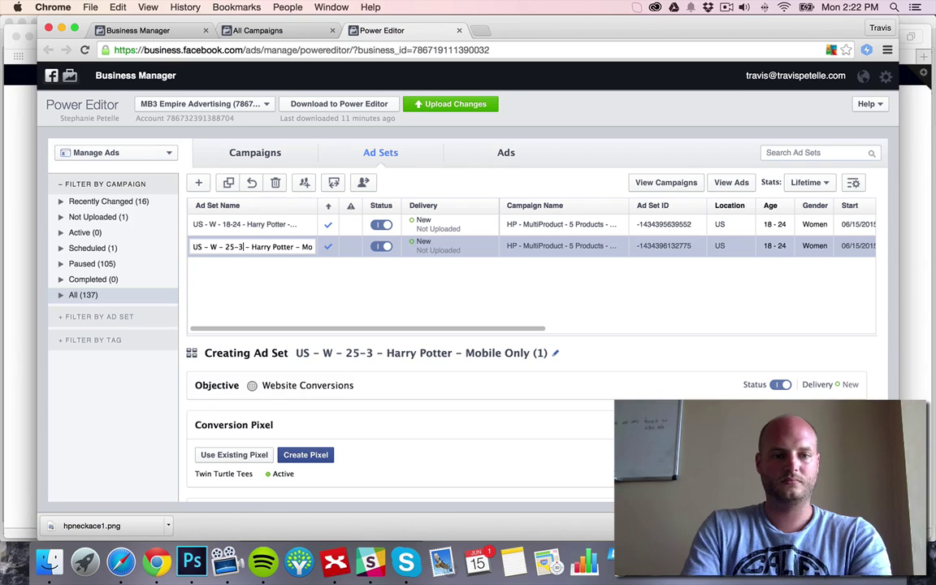
text(4)
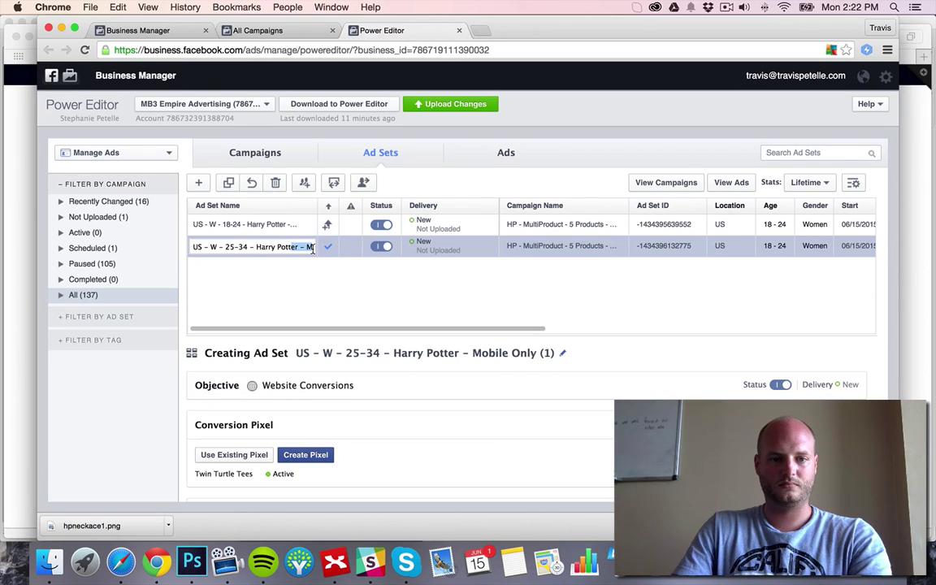
key(End)
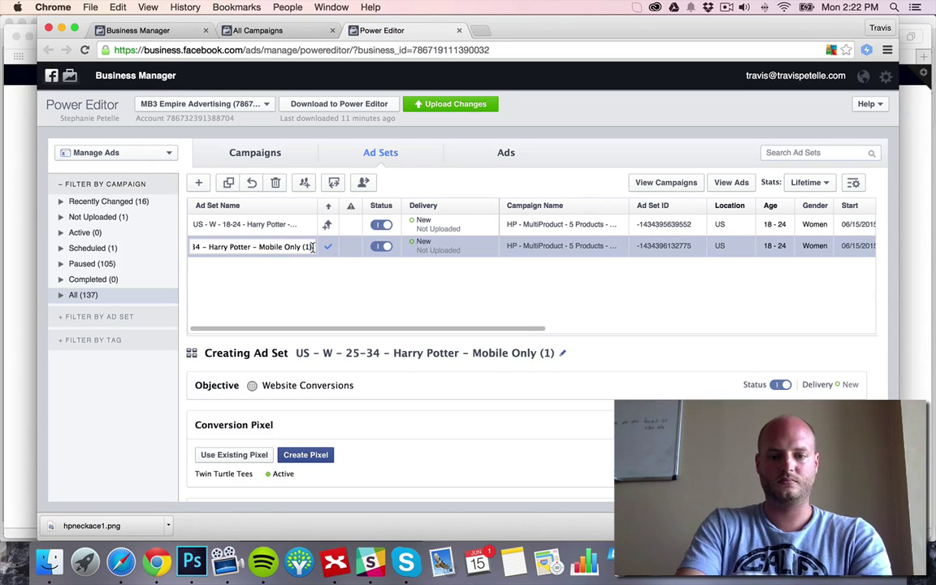
key(BackSpace)
key(BackSpace)
key(BackSpace)
key(BackSpace)
key(Return)
scroll(358, 372, down, 1)
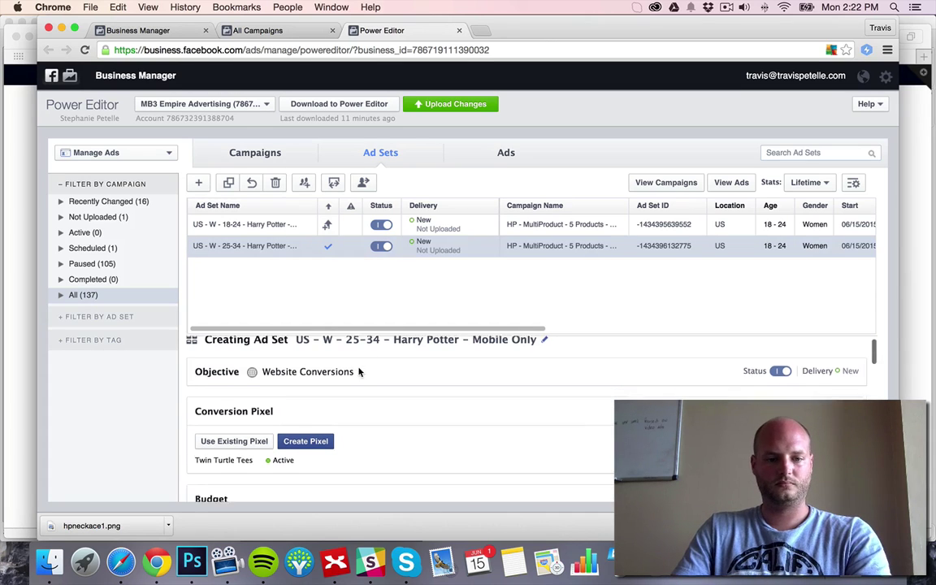
scroll(358, 371, down, 10)
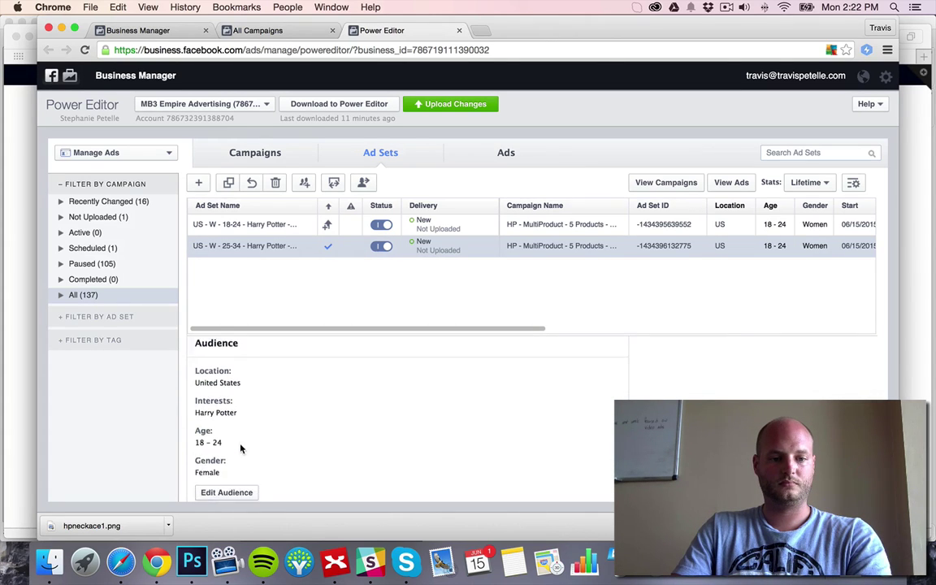
Set the copied ad set's audience age range to minimum 25 and maximum 34, and save
scroll(241, 448, down, 2)
click(242, 443)
click(302, 304)
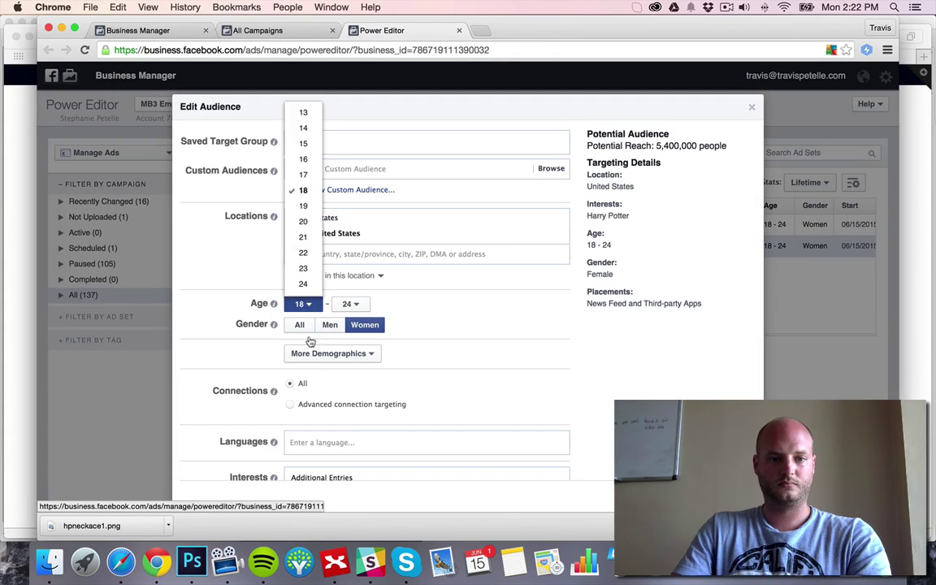
scroll(303, 236, down, 3)
click(303, 252)
click(351, 303)
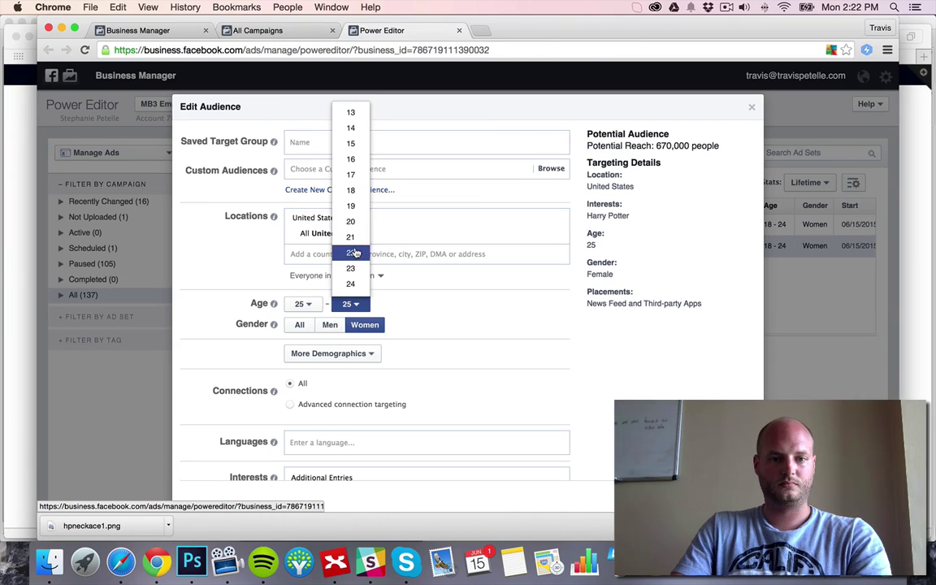
scroll(355, 251, down, 5)
click(356, 146)
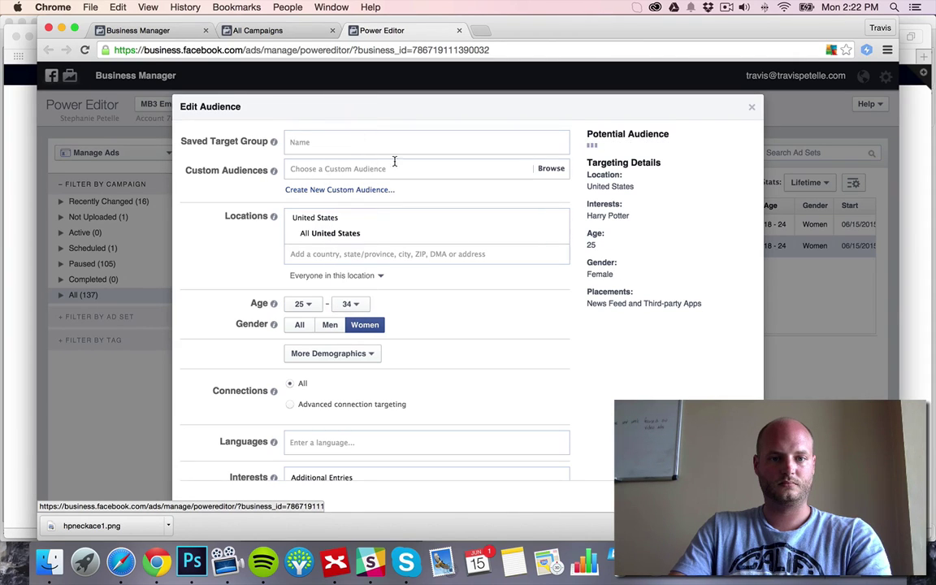
click(715, 492)
scroll(351, 334, up, 3)
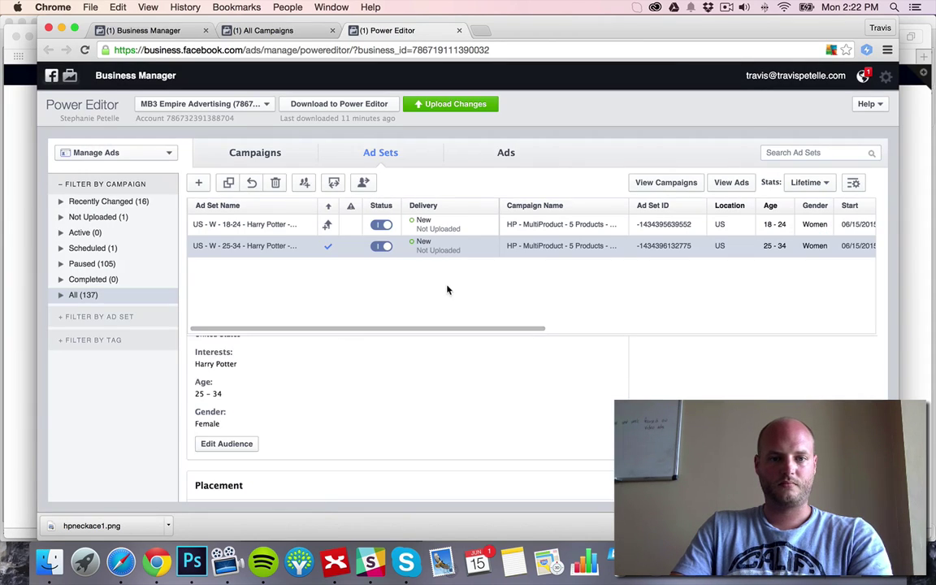
scroll(284, 361, down, 2)
scroll(292, 361, down, 3)
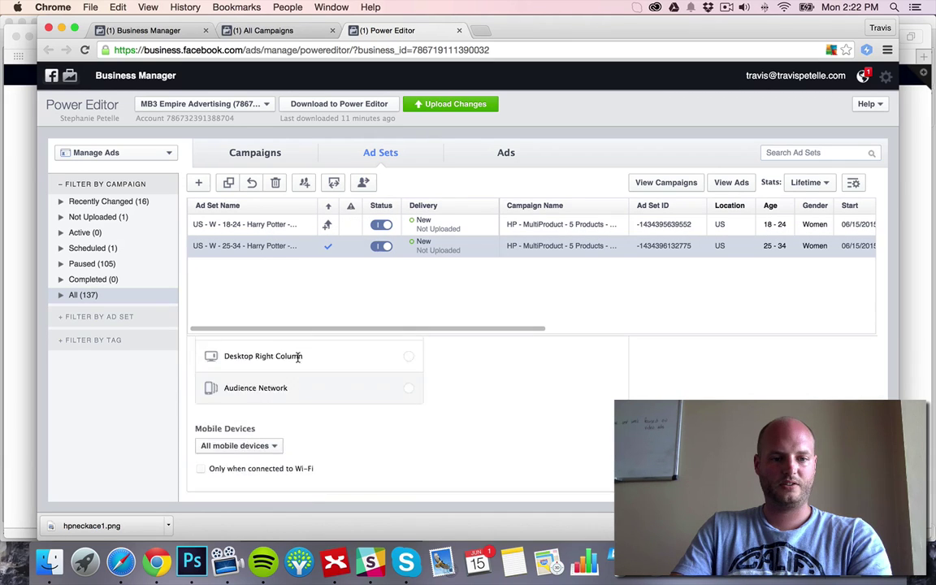
scroll(297, 359, up, 5)
scroll(299, 361, up, 10)
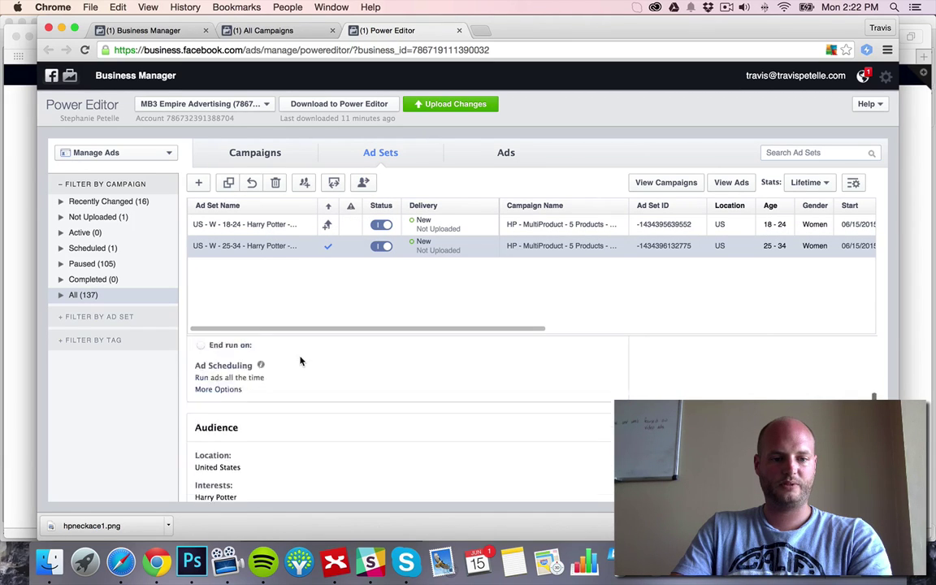
Upload the pending campaign, ad sets and ads, confirming the upload preview
click(462, 108)
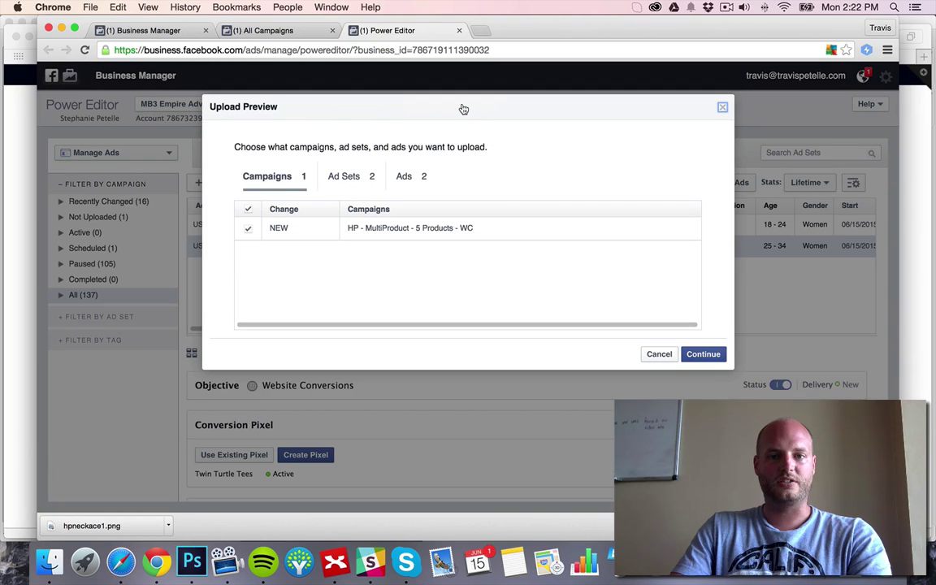
click(716, 358)
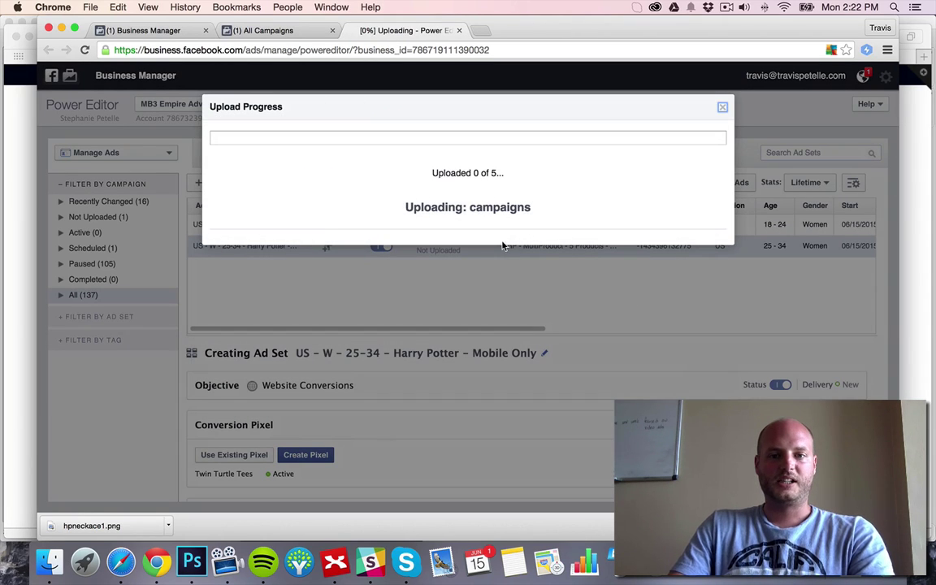